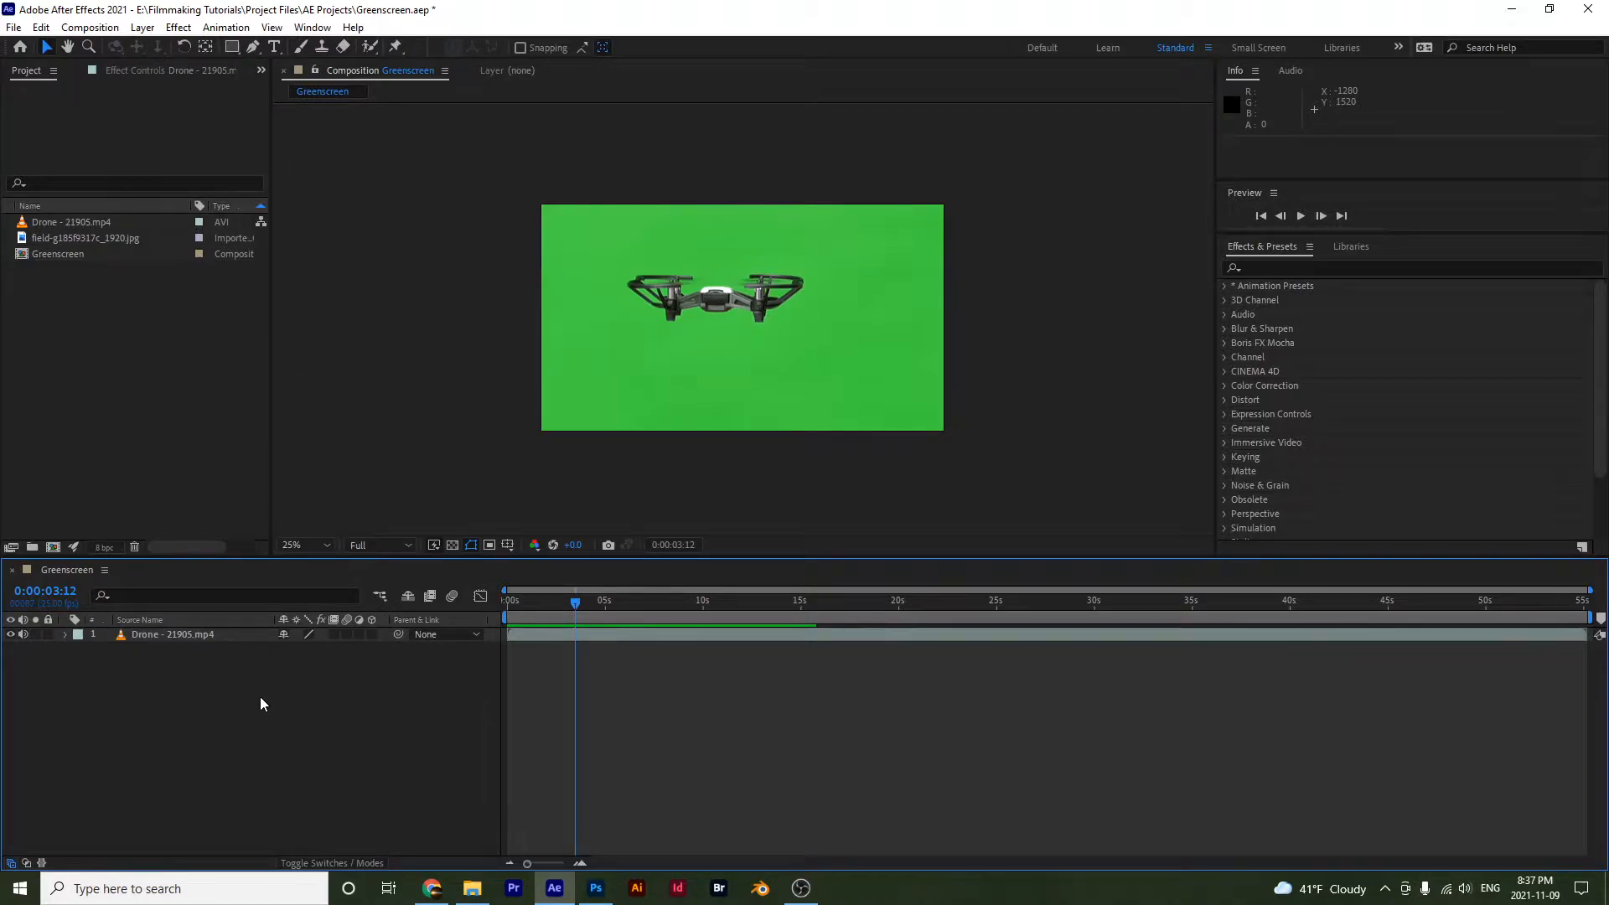
# Play back the Drone - 21905.mp4 layer to review the green-screen footage.
pyautogui.click(163, 636)
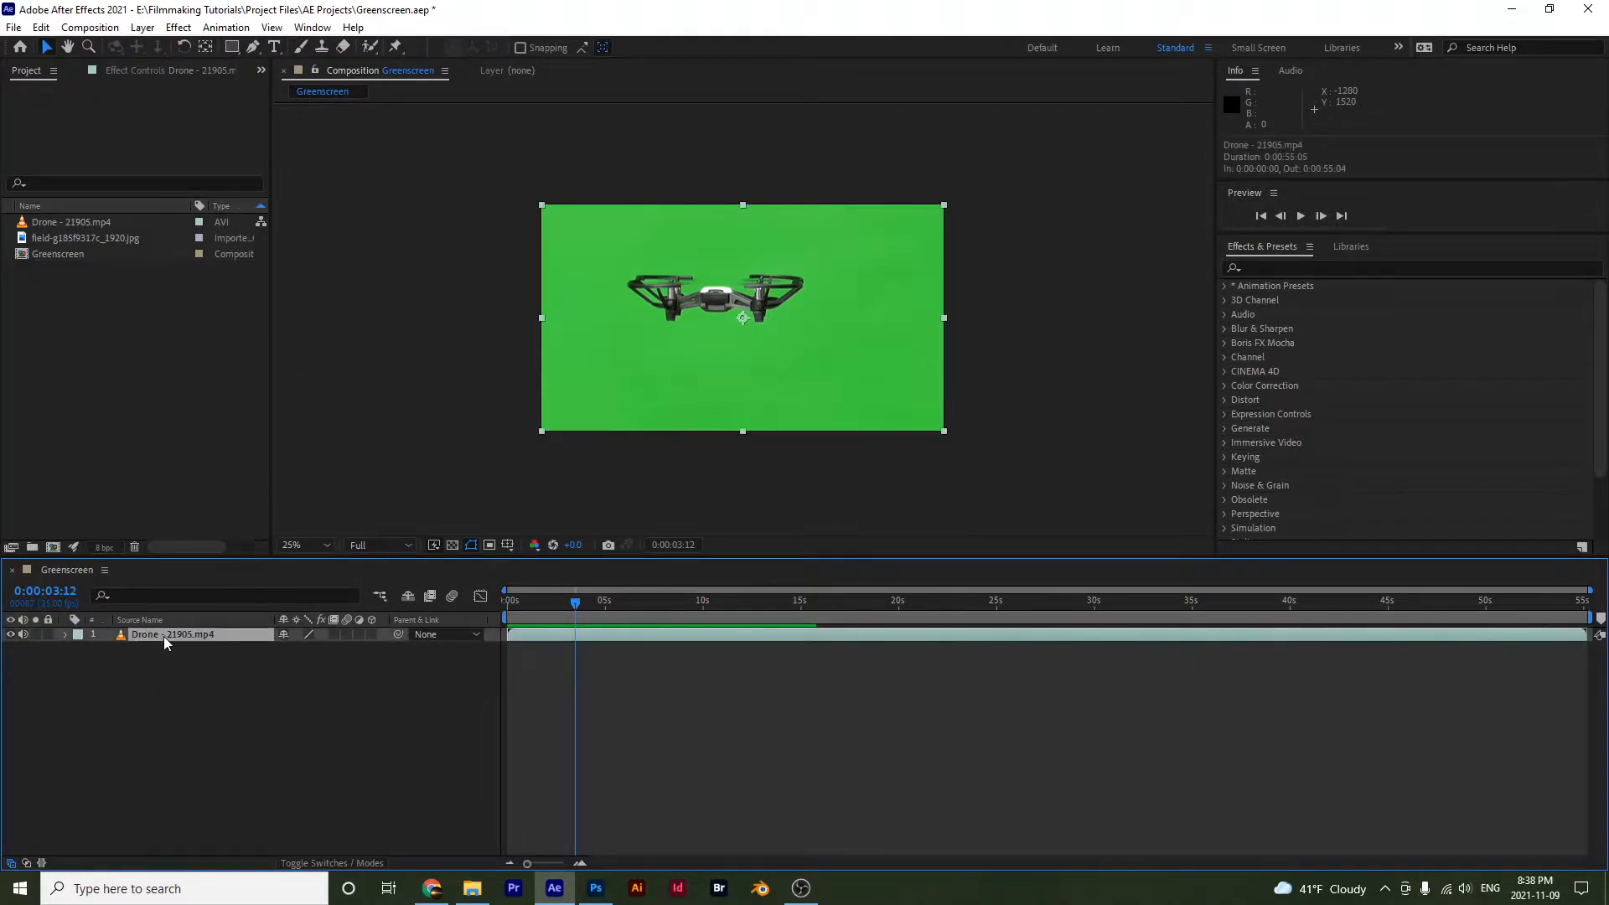
pyautogui.press('space')
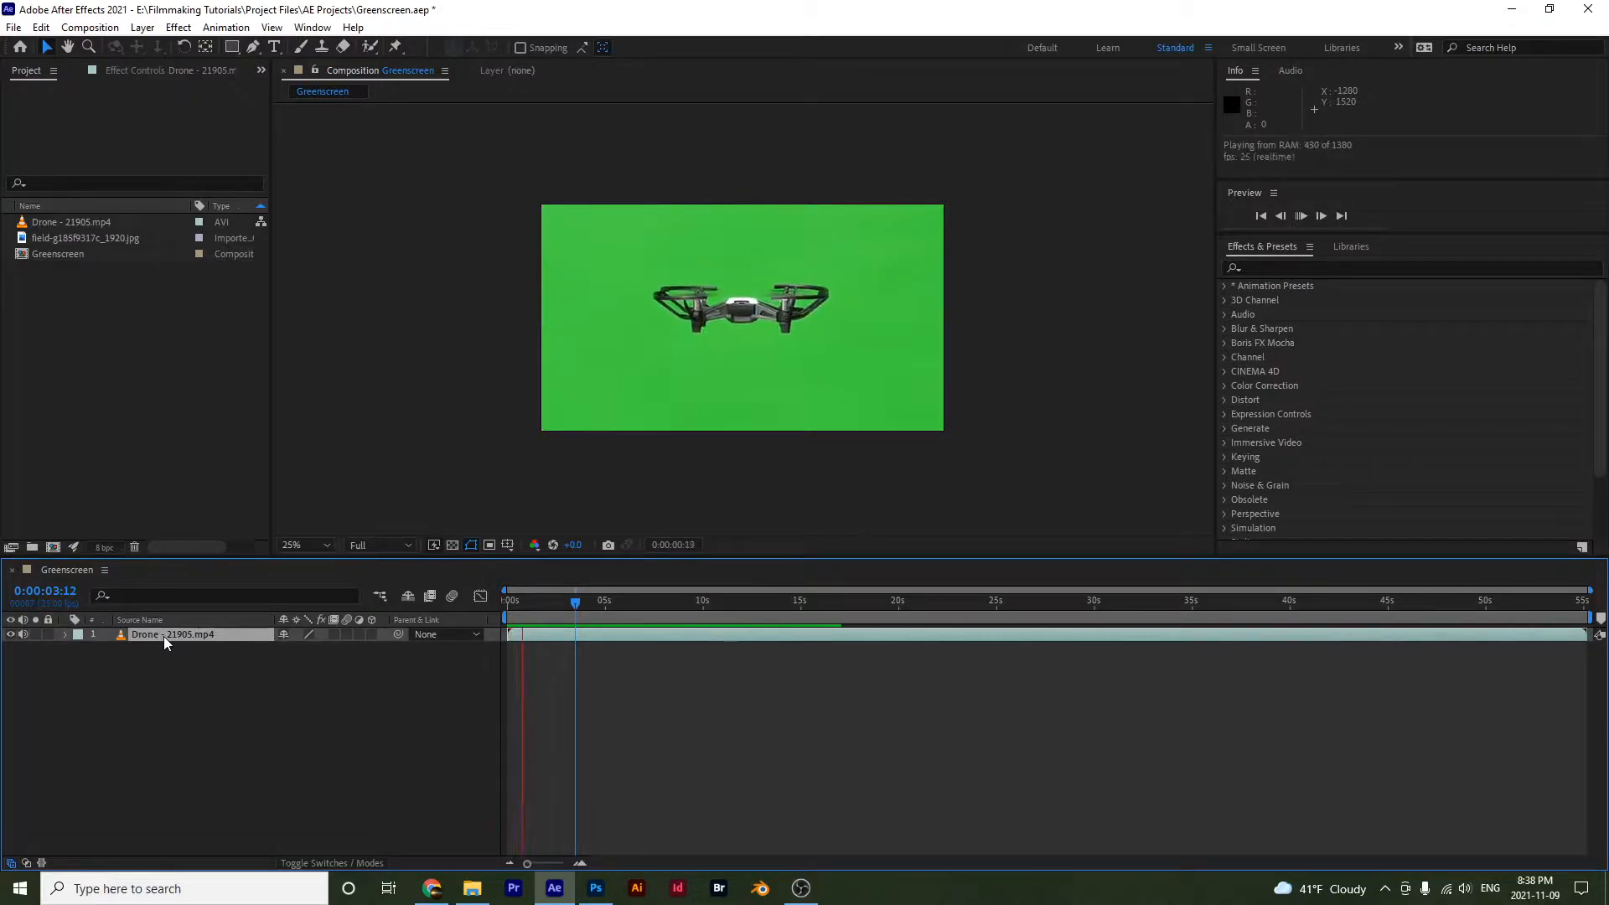
pyautogui.press('space')
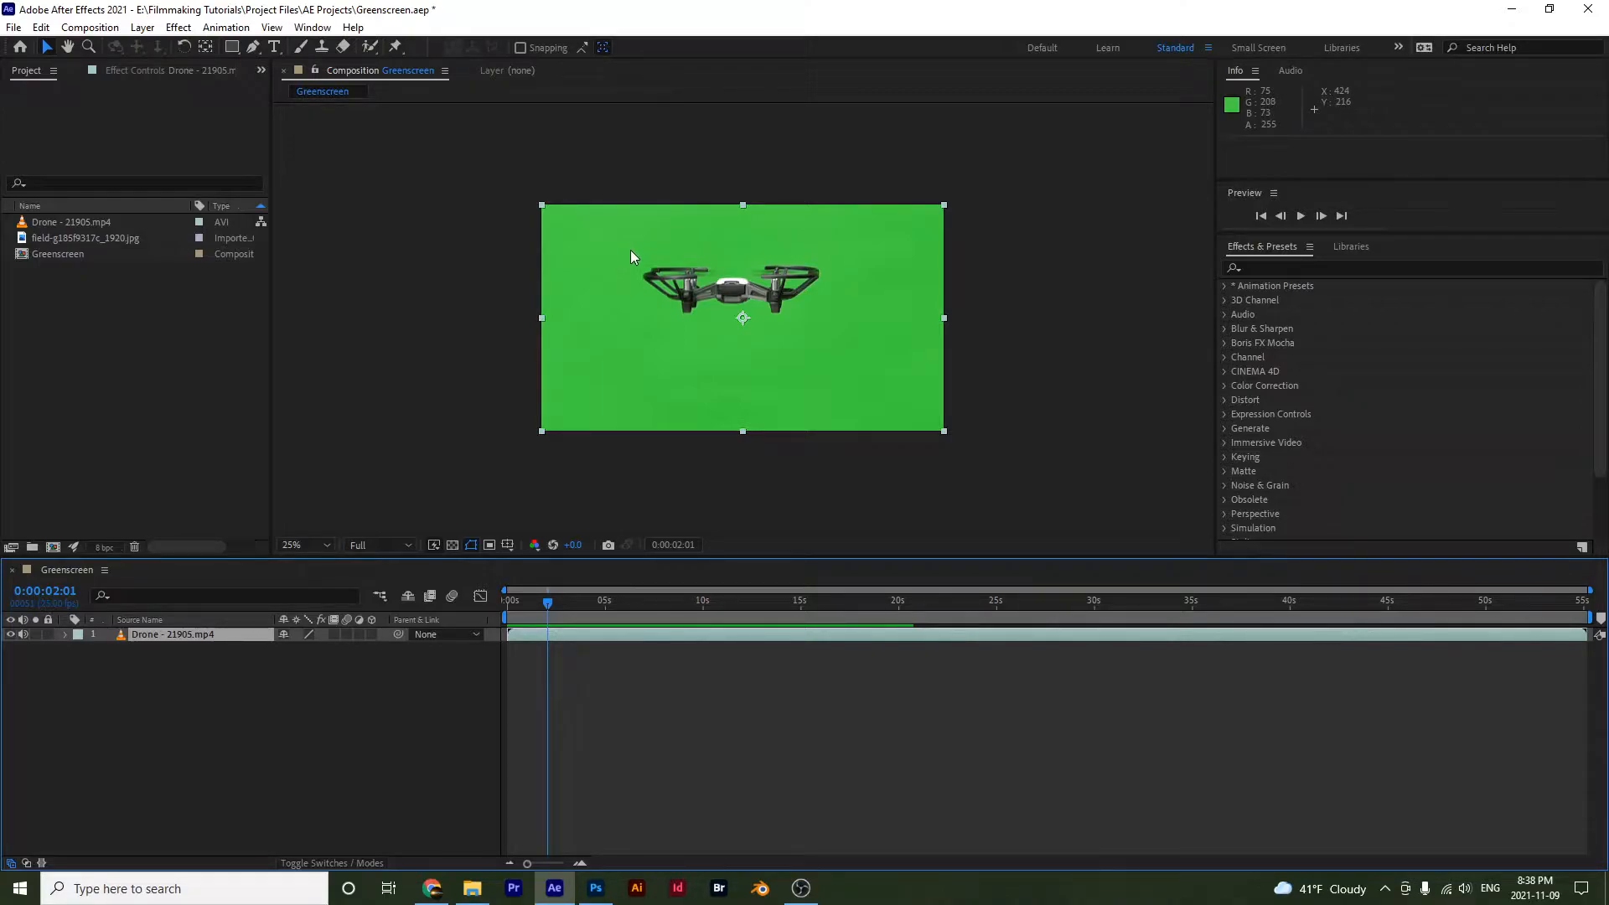
# Apply the Keylight + Key Cleaner + Advanced Spill Suppressor preset to the drone clip and search the effects for "advan".
pyautogui.click(1314, 266)
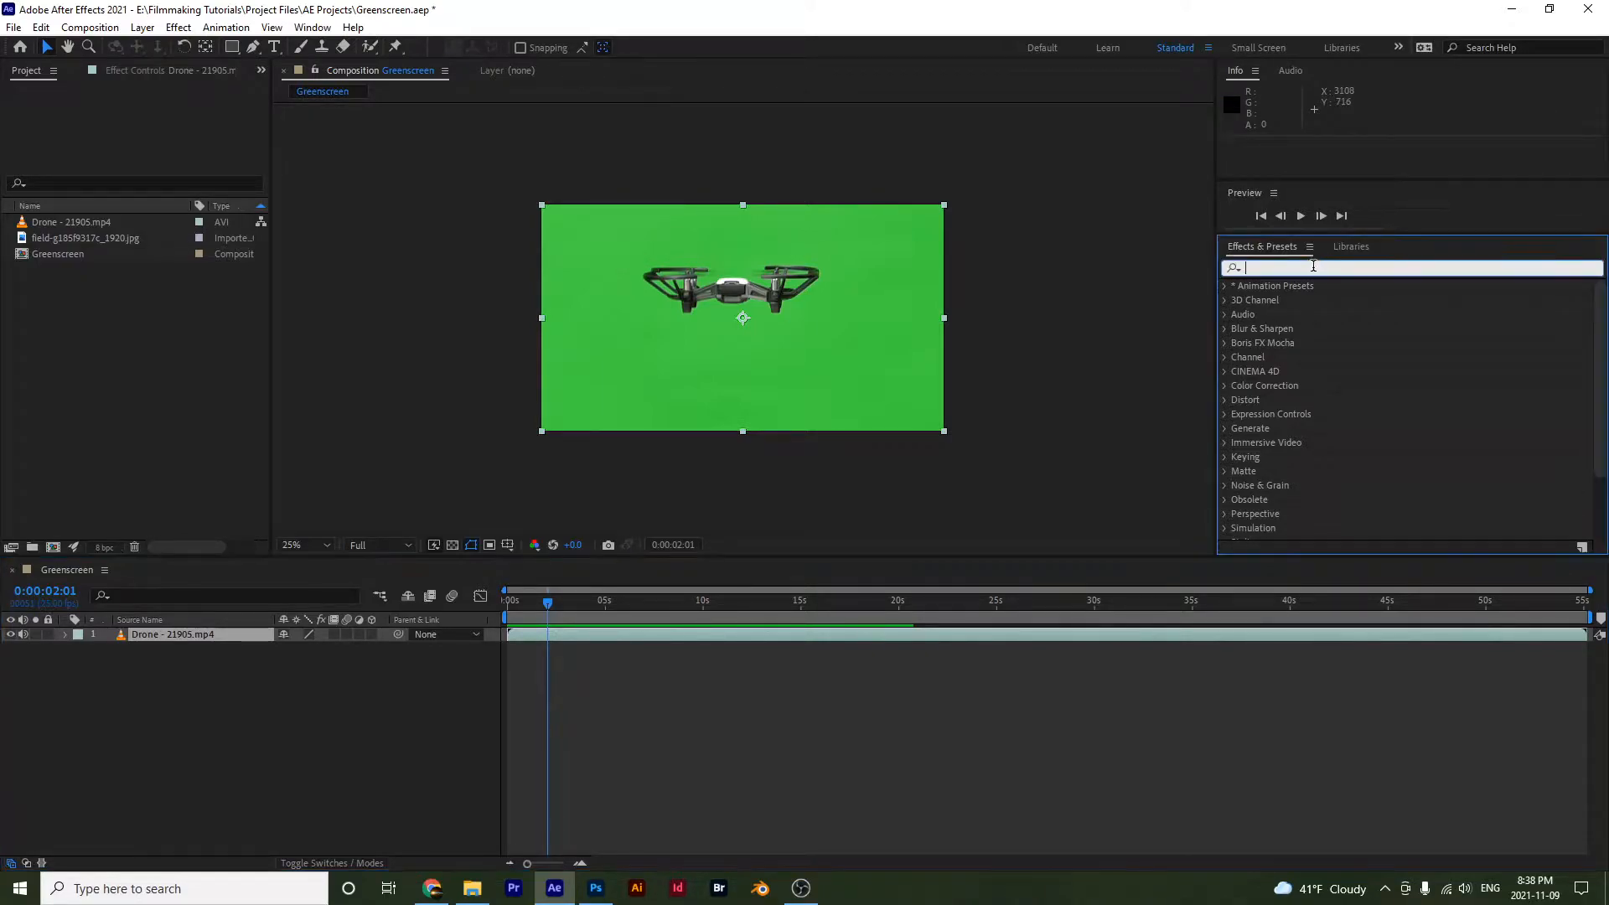
pyautogui.write('key')
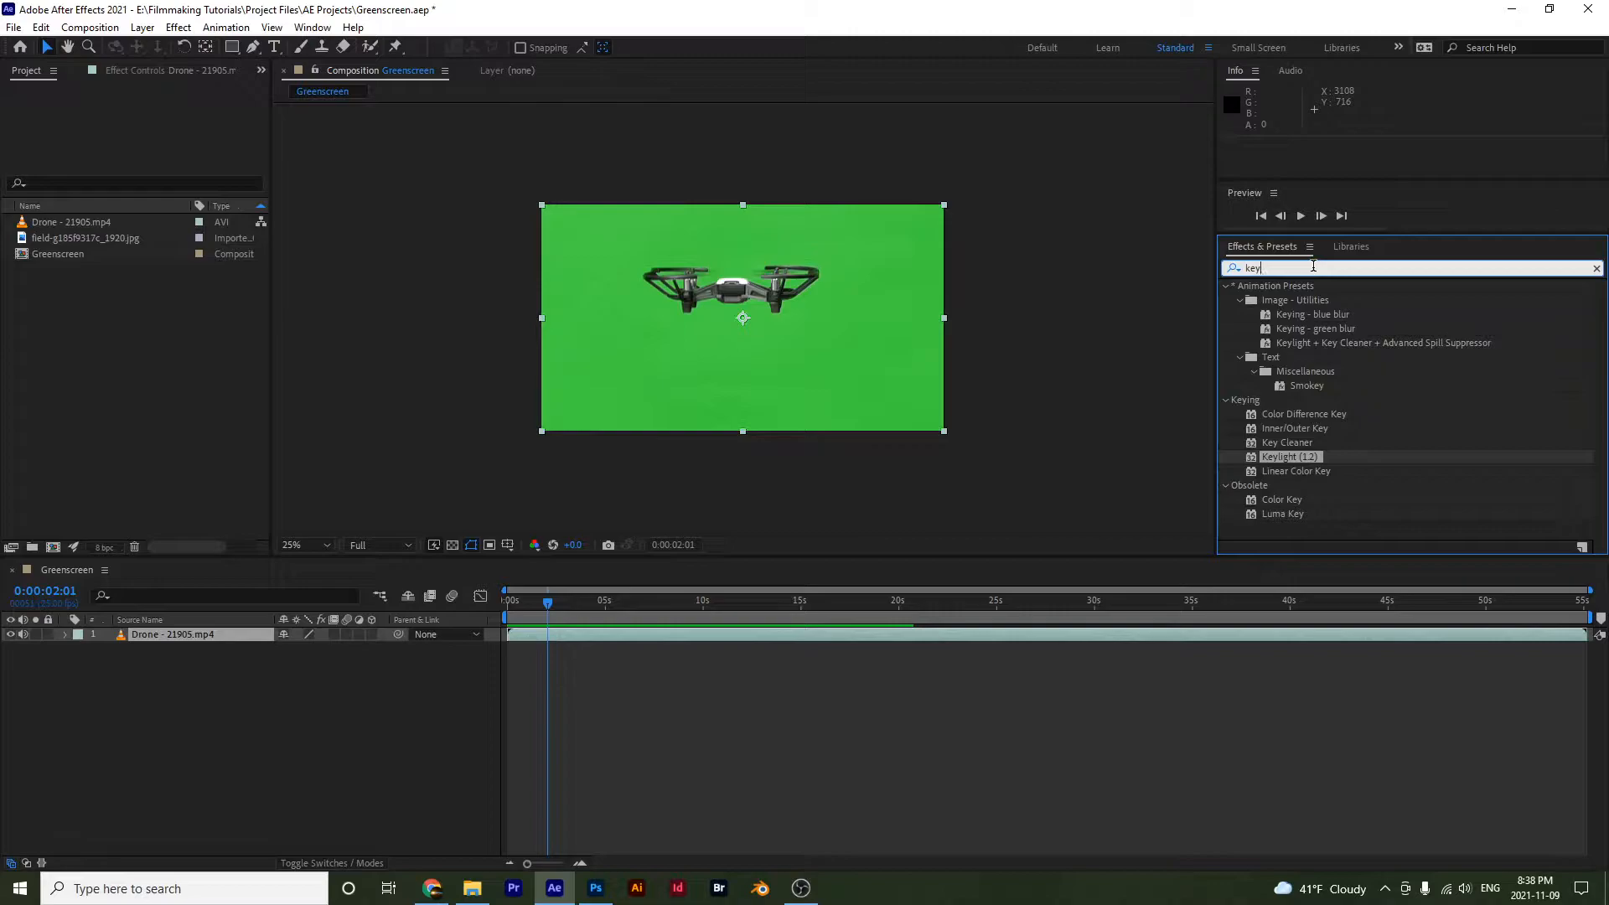
pyautogui.click(1315, 346)
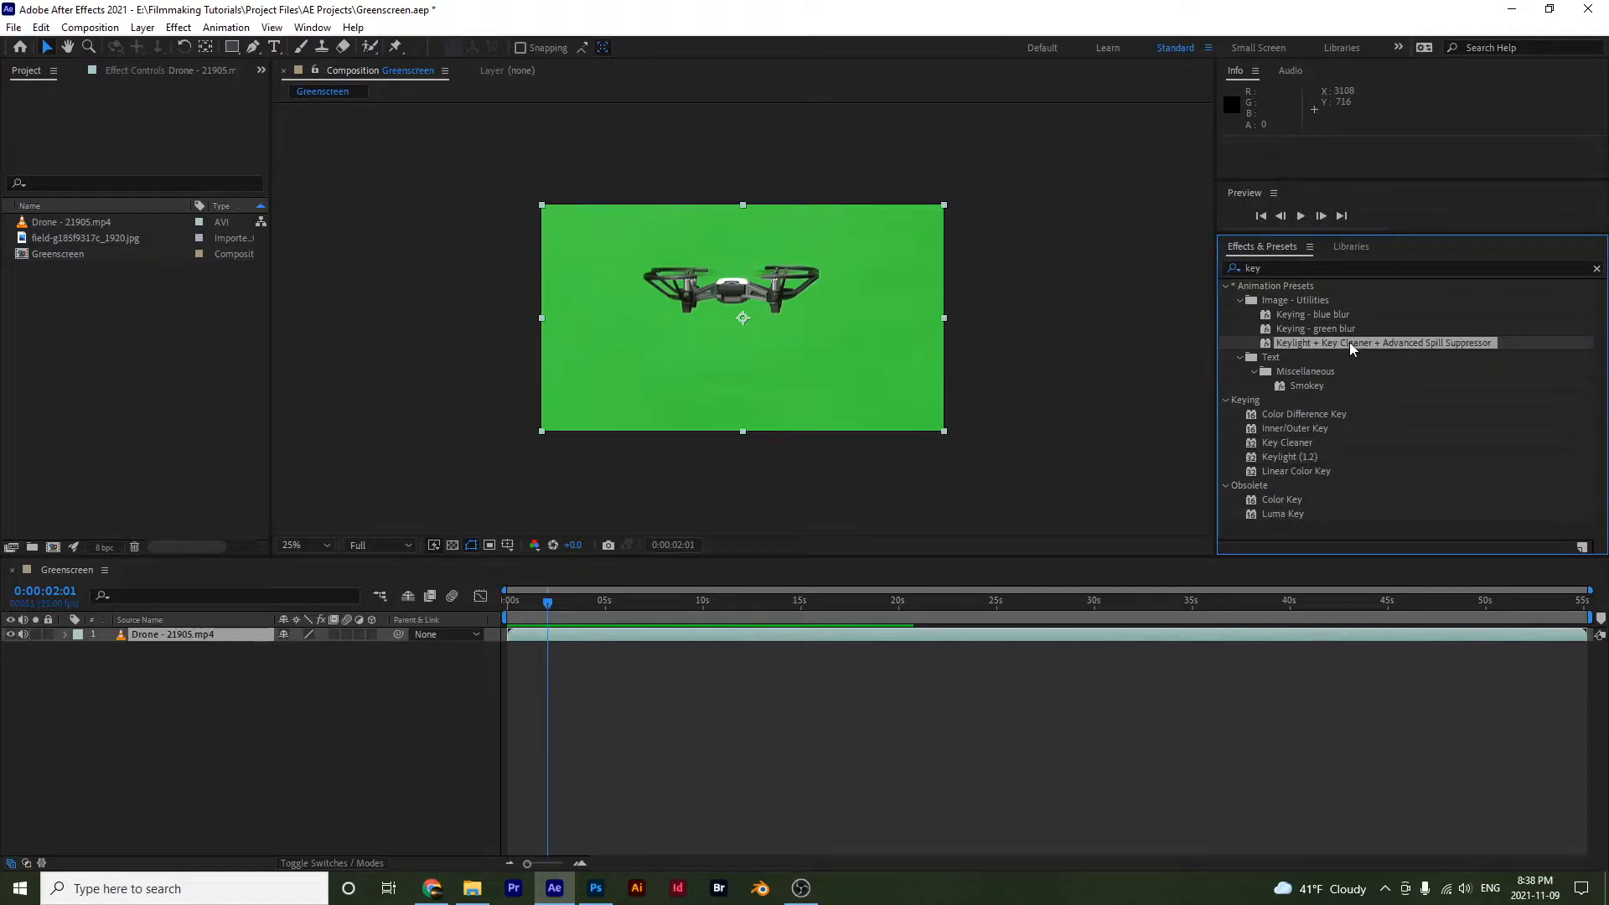
pyautogui.moveTo(1334, 346); pyautogui.dragTo(737, 381)
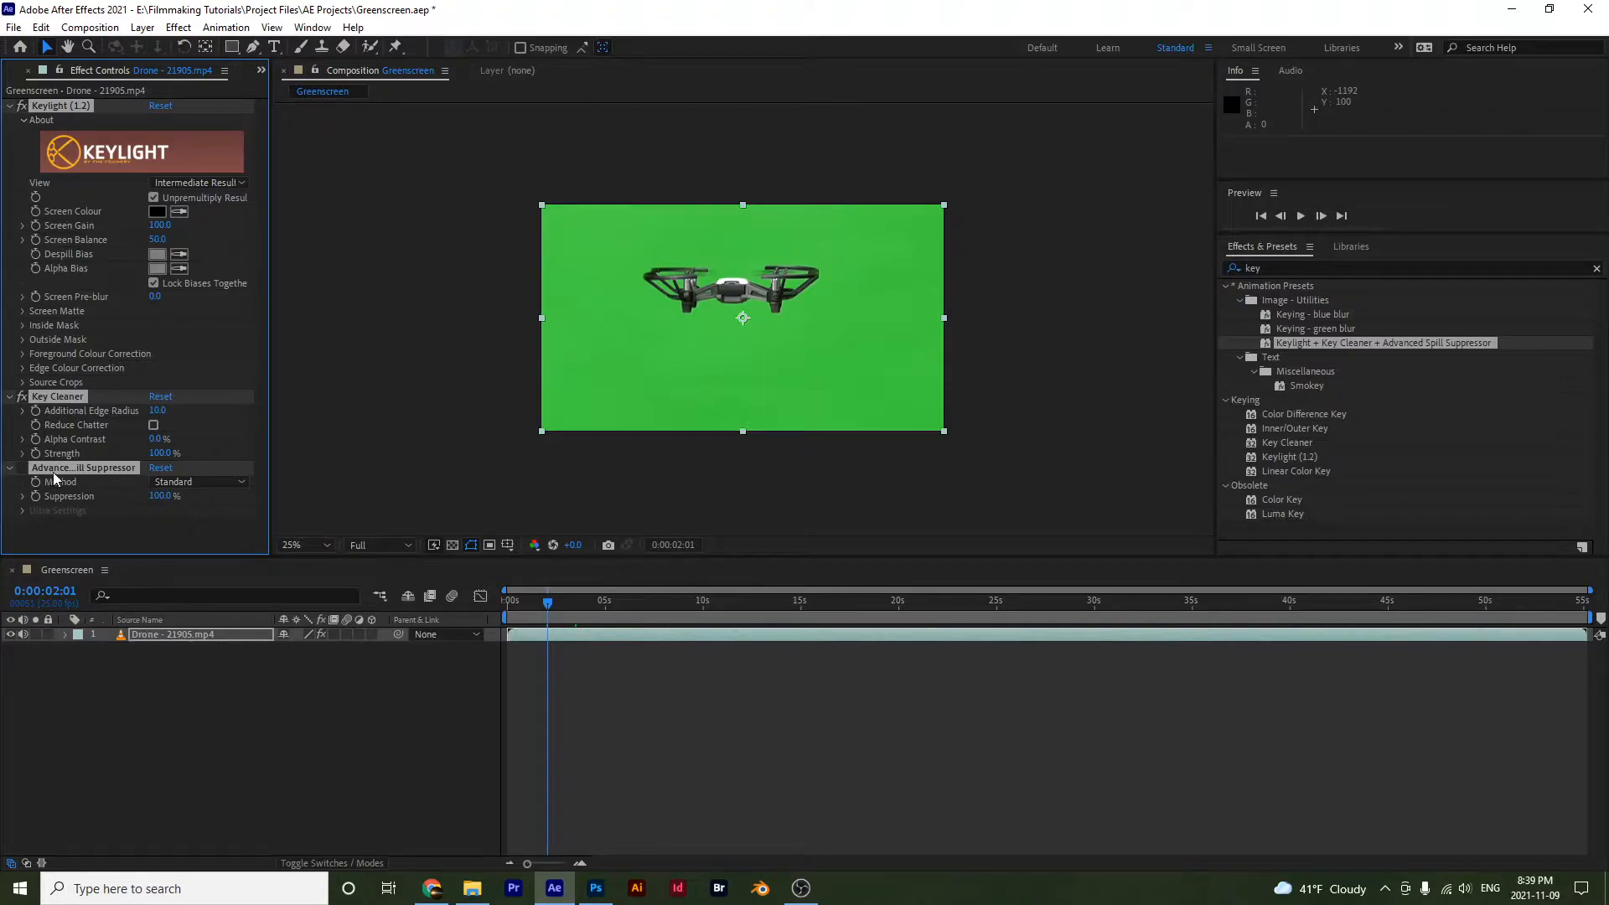
pyautogui.click(1300, 267)
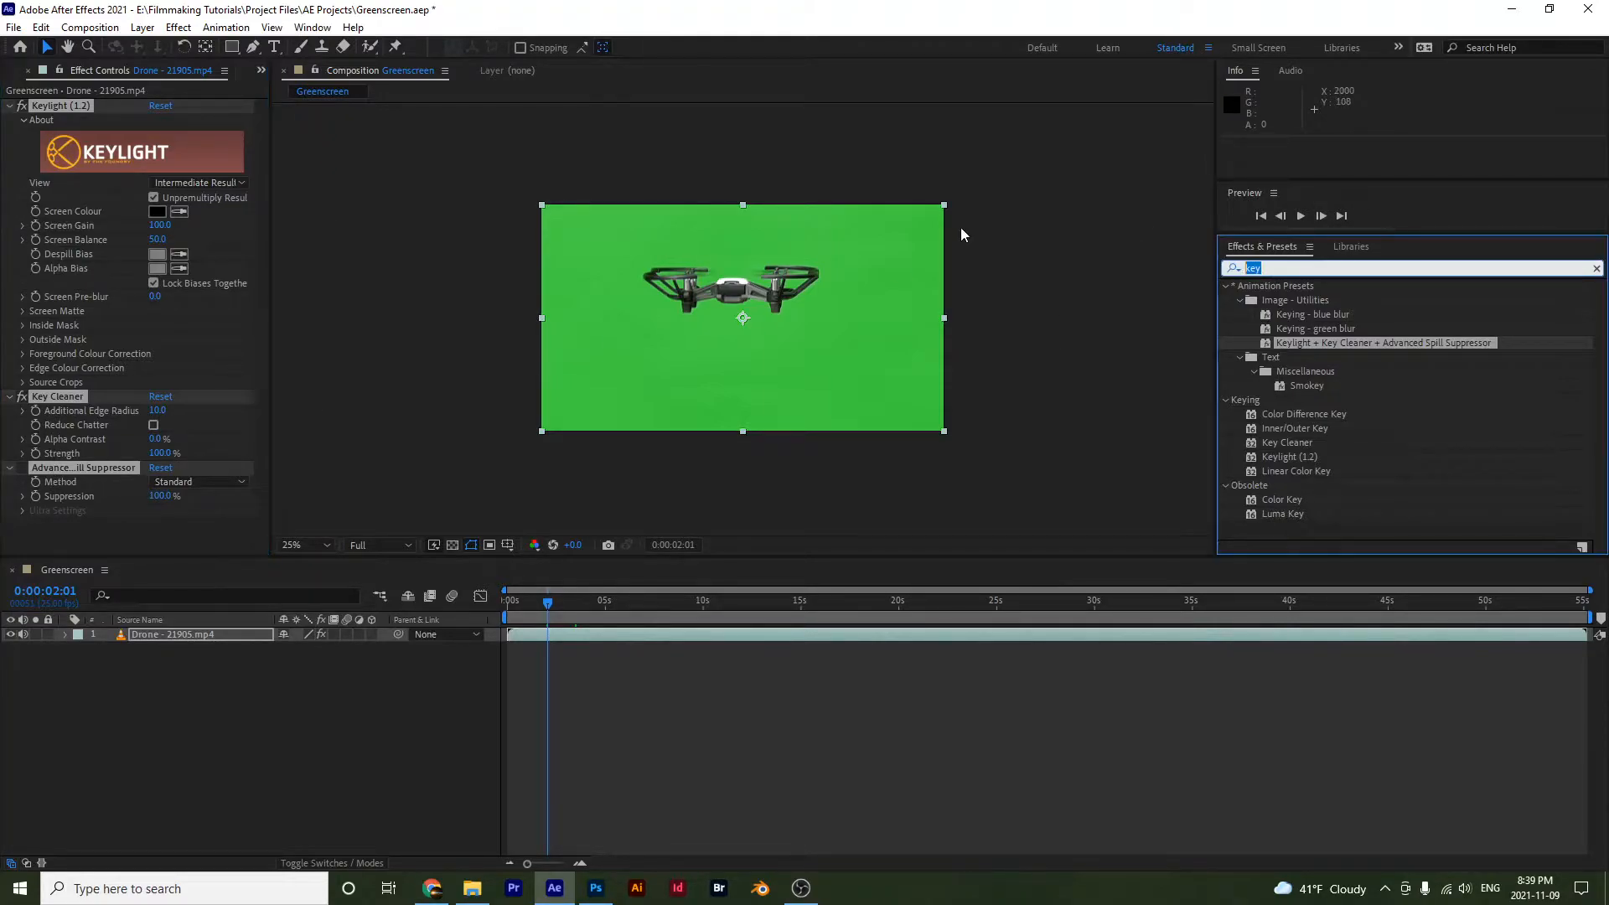
pyautogui.write('advan')
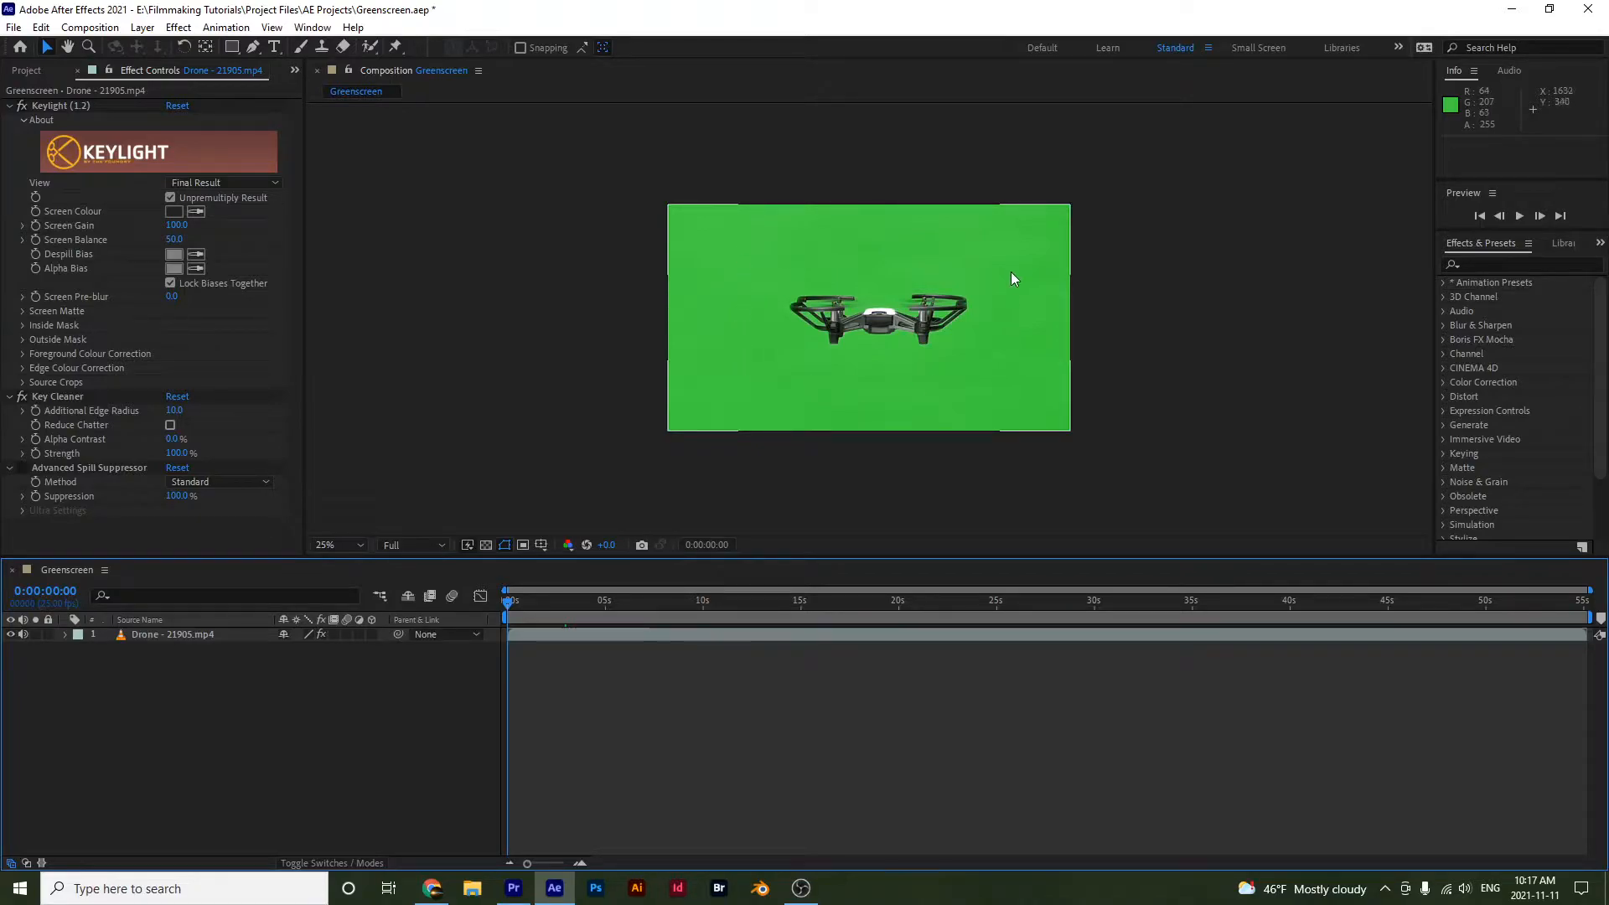
# Try sampling the green just below the drone as Keylight's Screen Colour, undo it, and sample the green above the drone instead.
pyautogui.click(853, 352)
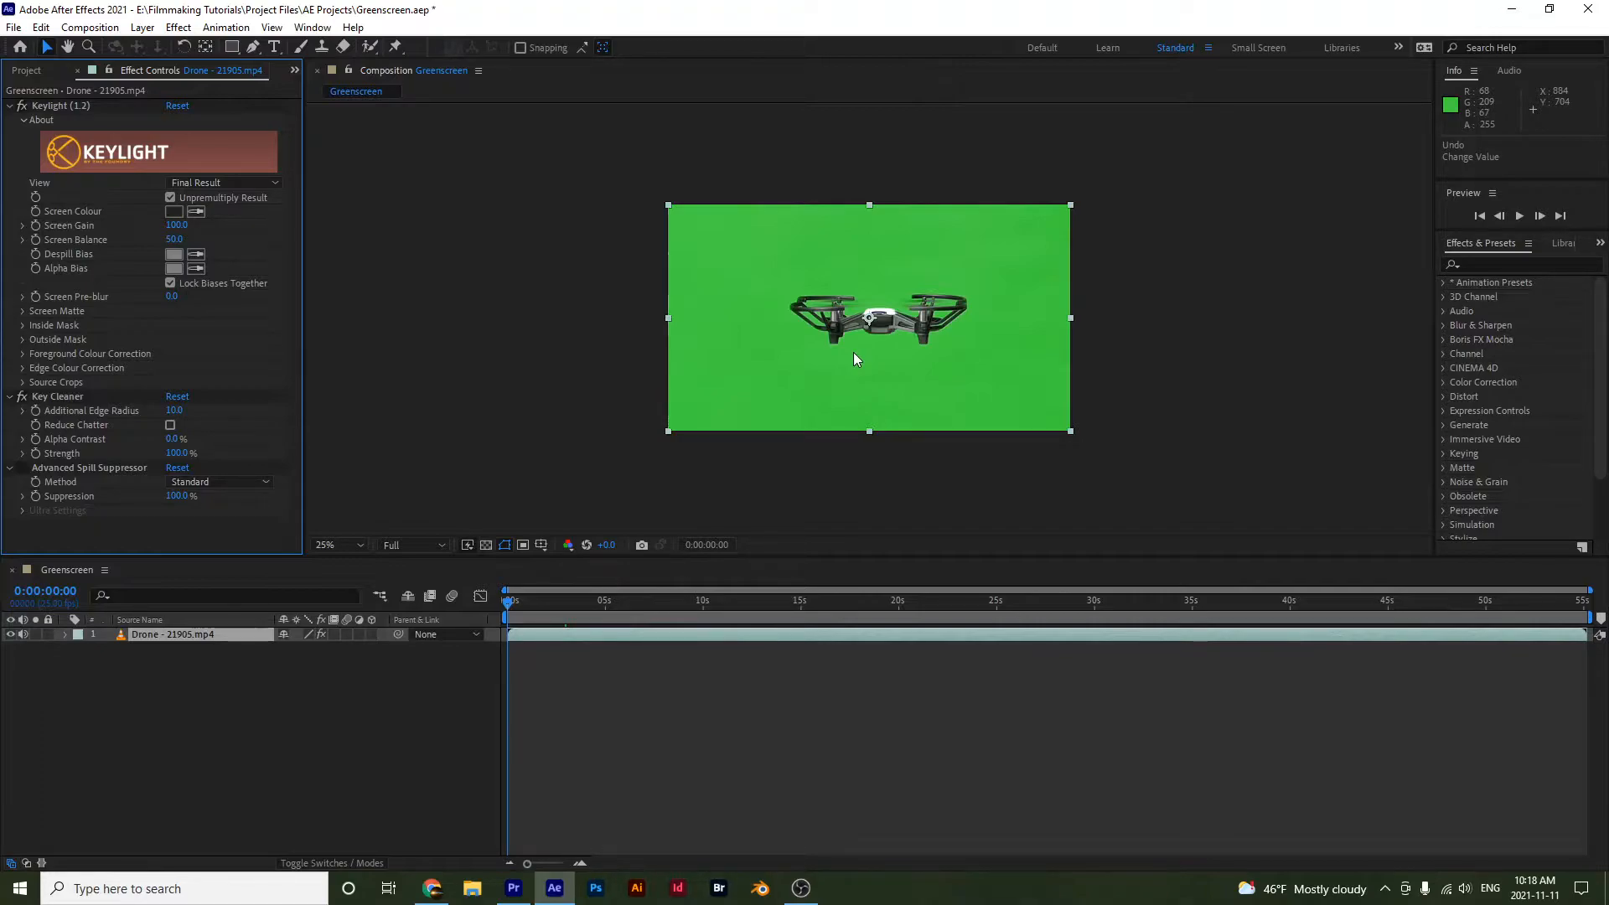
pyautogui.click(195, 212)
pyautogui.click(878, 340)
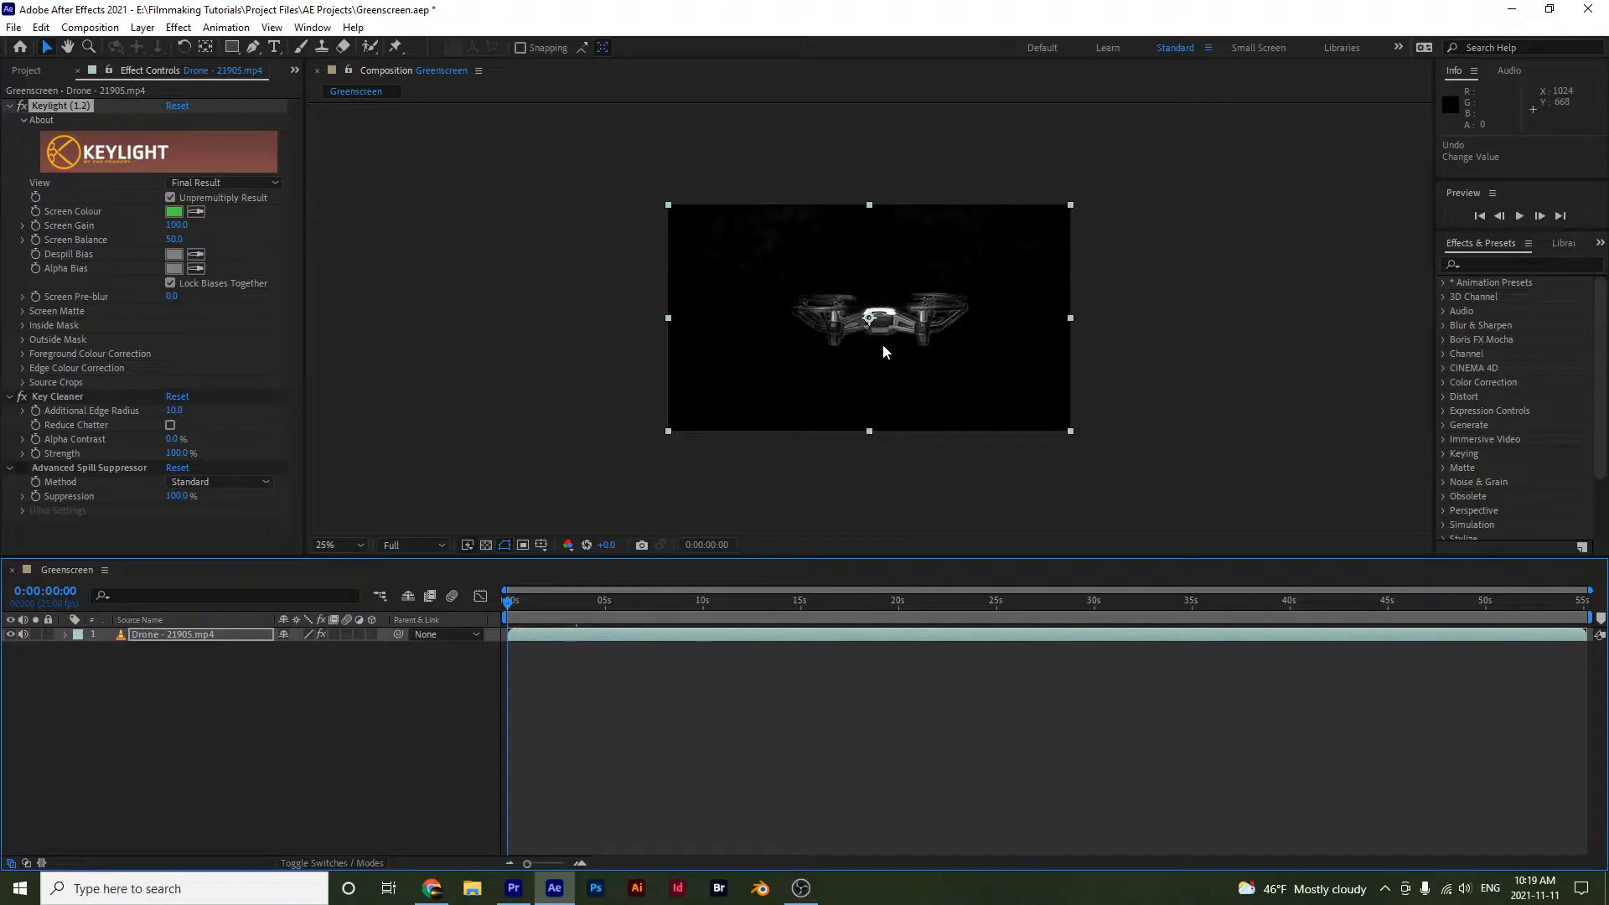
pyautogui.hotkey('ctrl', 'z')
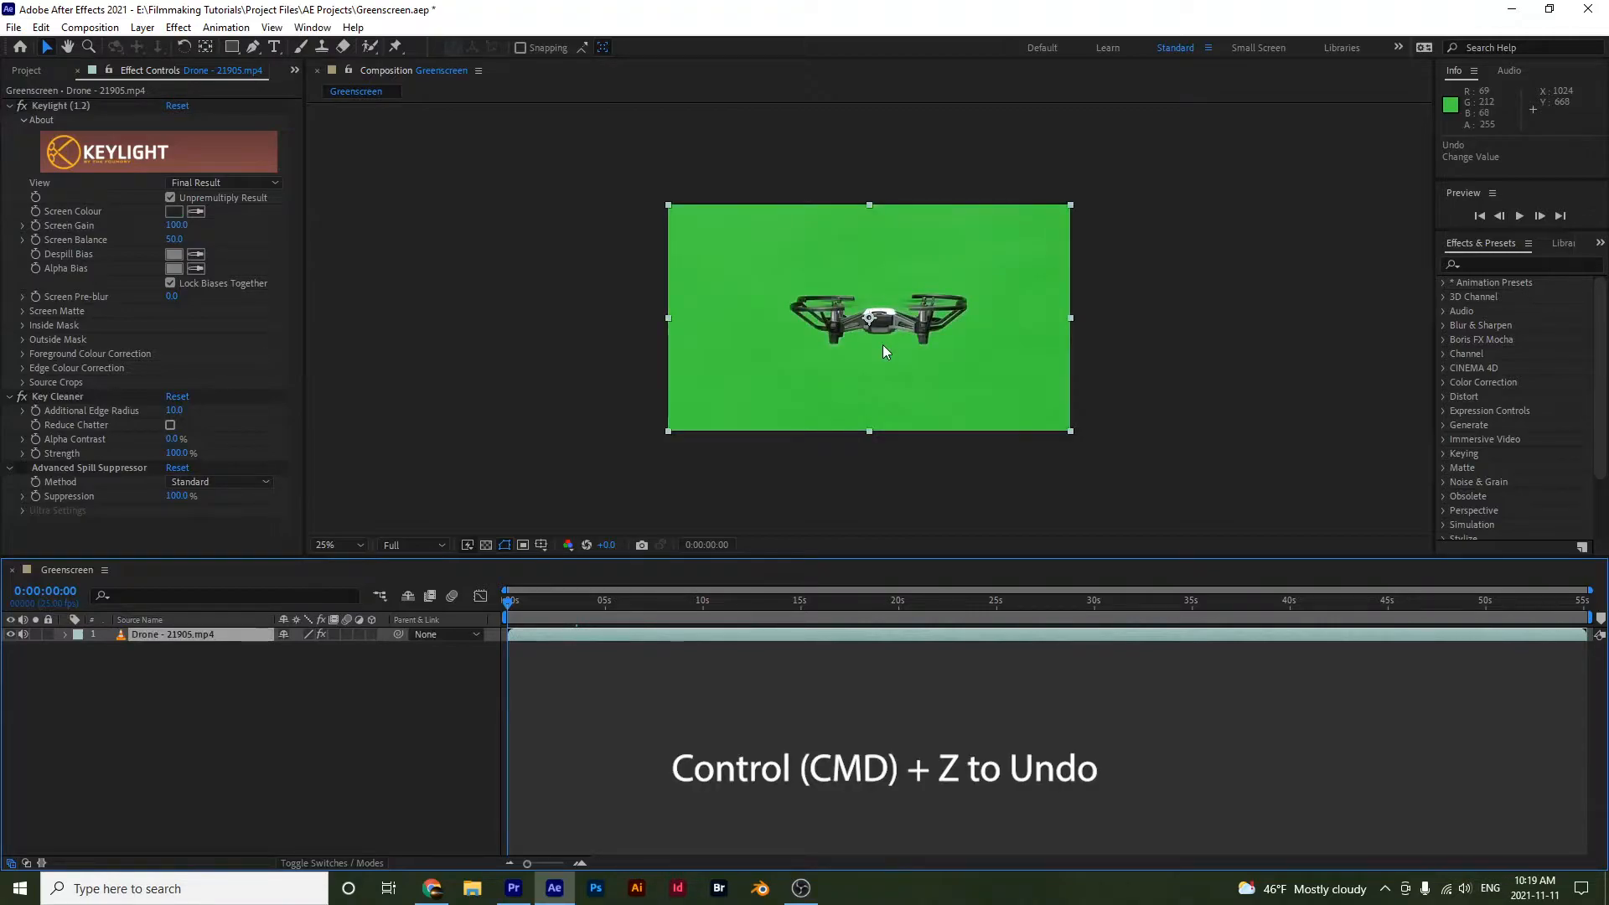
pyautogui.click(196, 212)
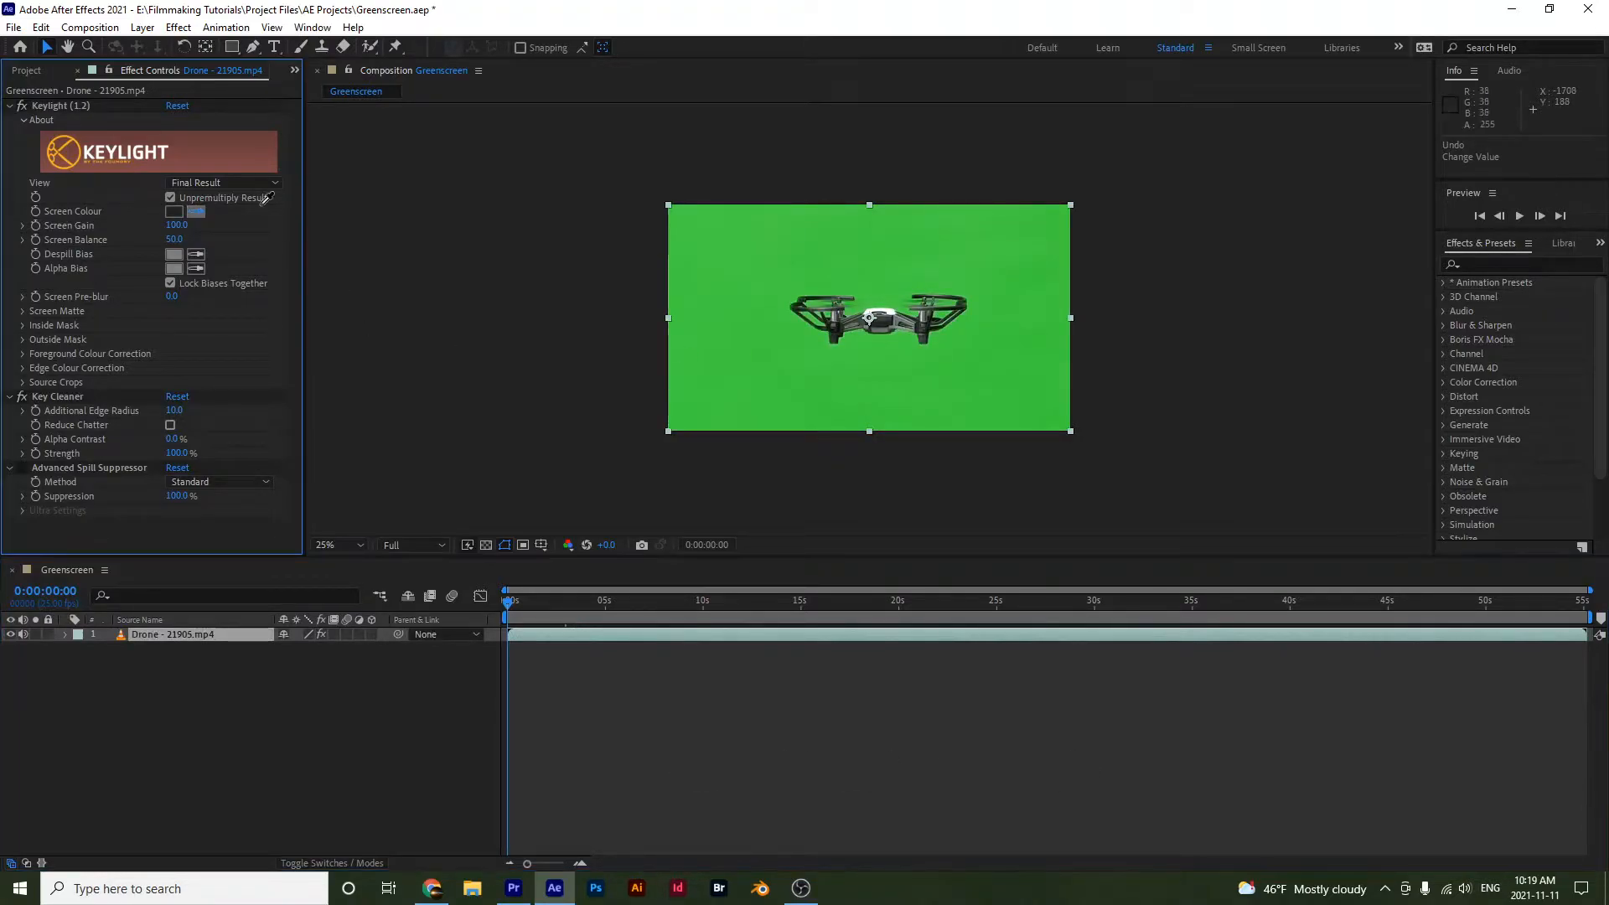
pyautogui.click(919, 270)
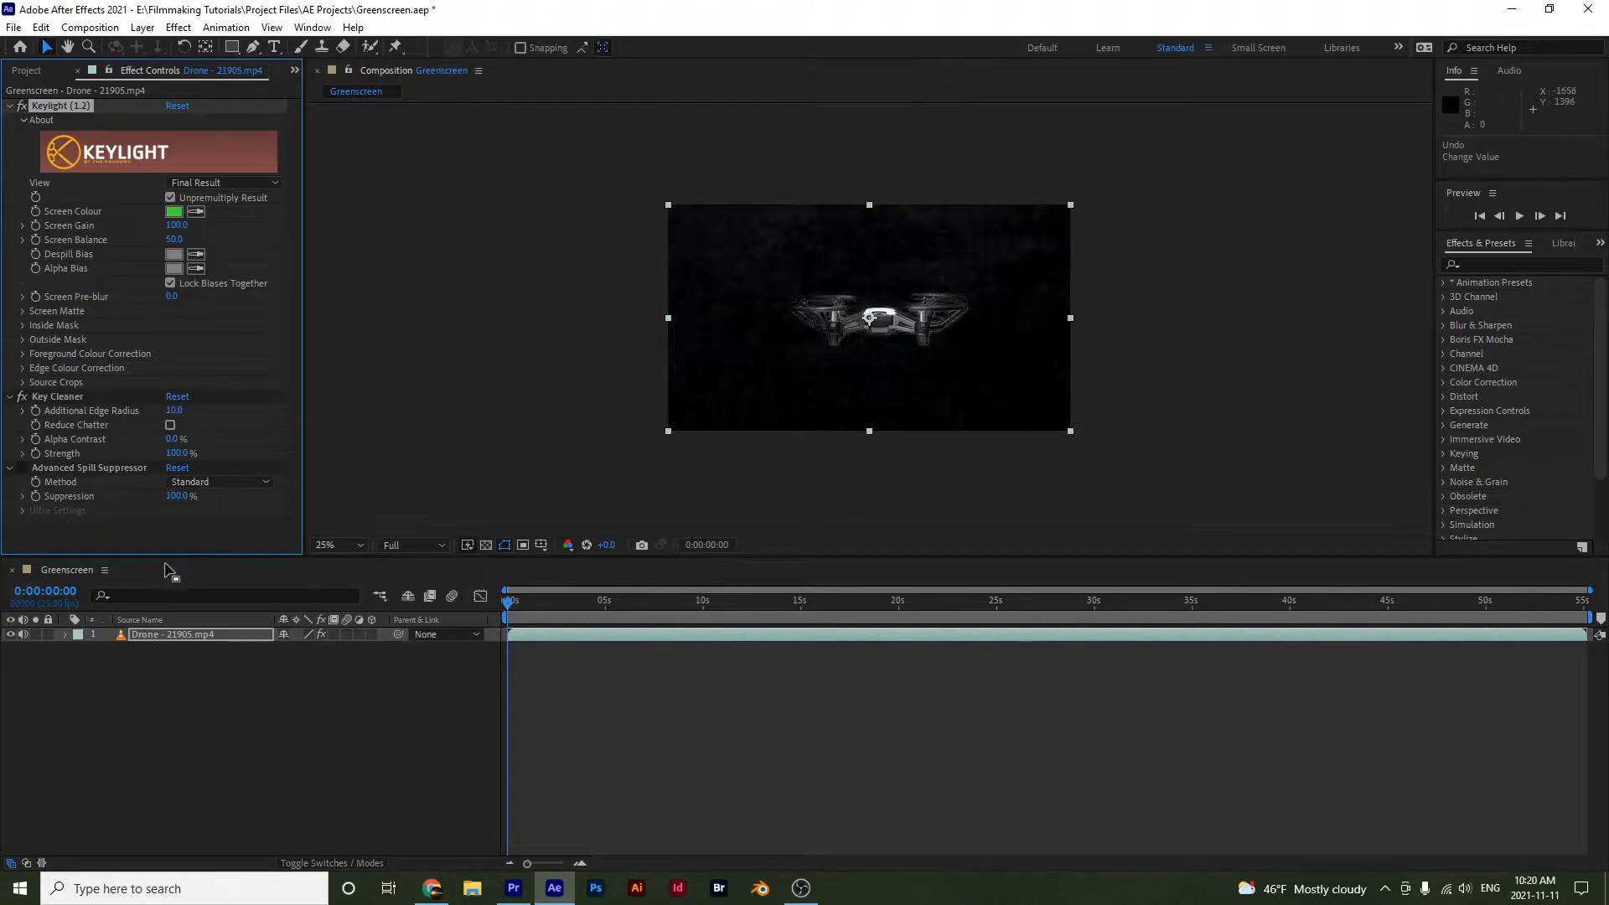
# Undo the last Screen Colour pick and show the drone layer in a widened layer viewer beside the composition with its view set to None.
pyautogui.doubleClick(188, 635)
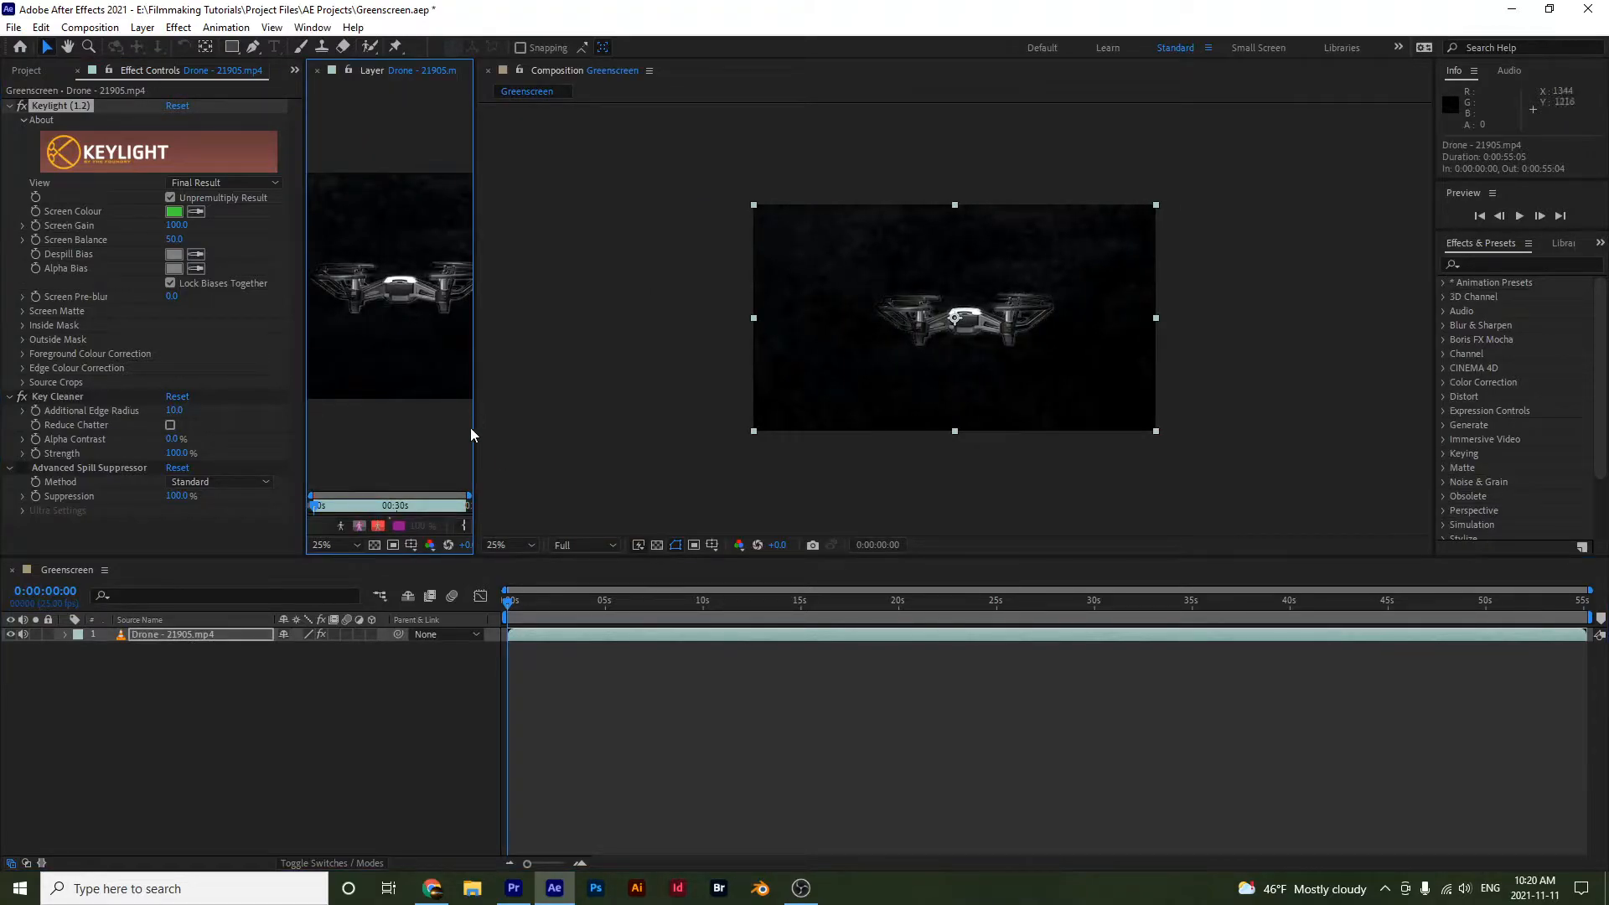
pyautogui.moveTo(472, 427); pyautogui.dragTo(885, 497)
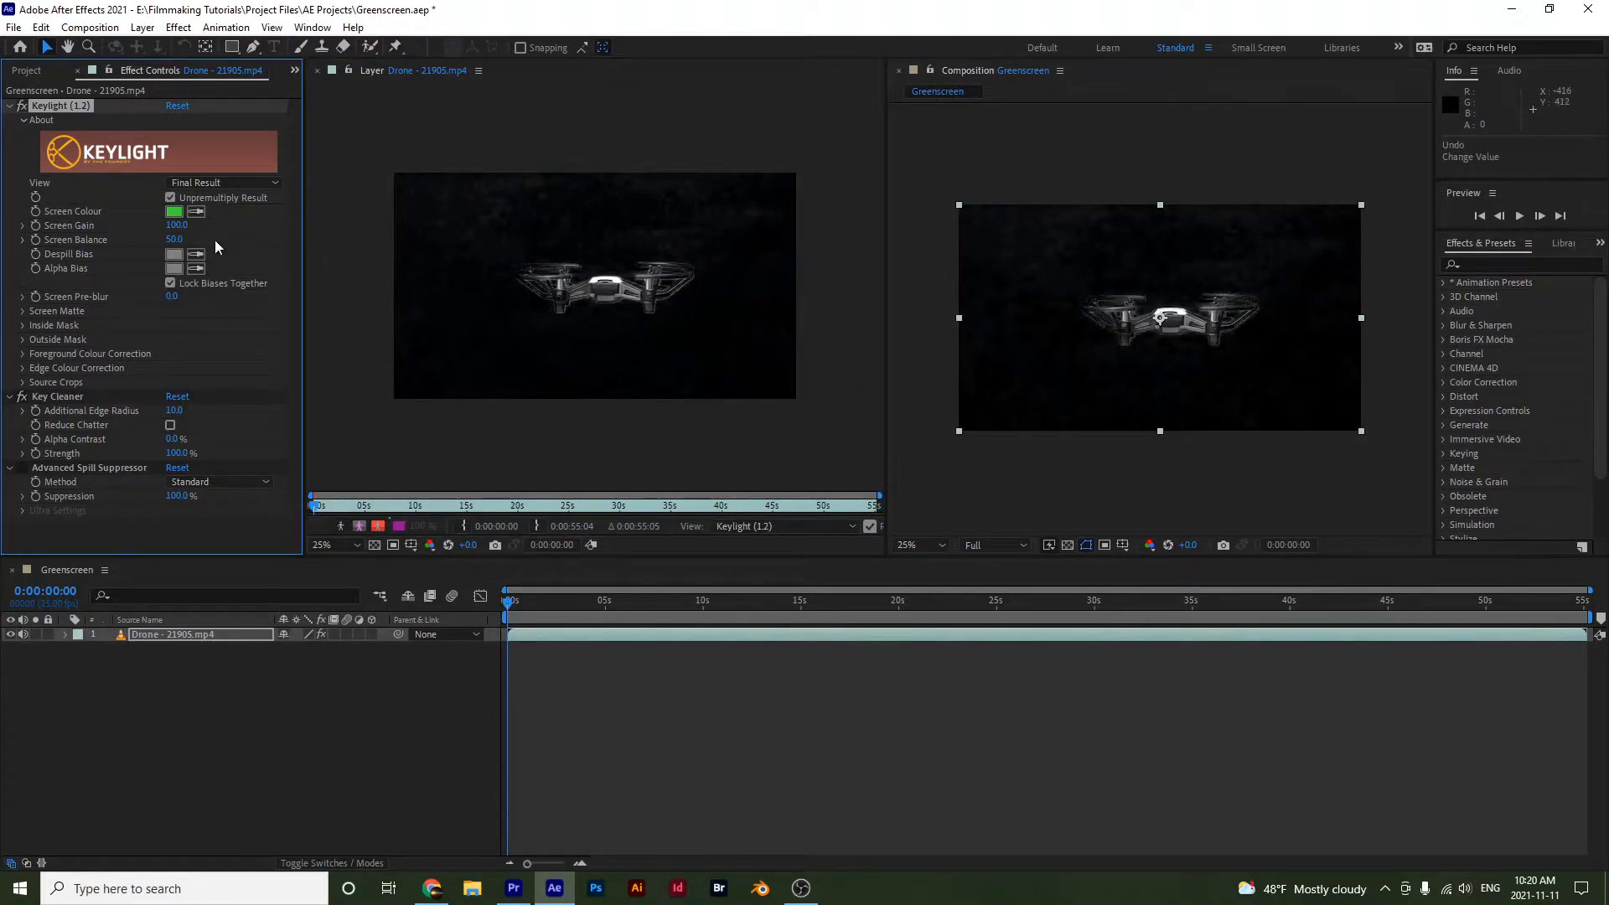
pyautogui.hotkey('ctrl', 'z')
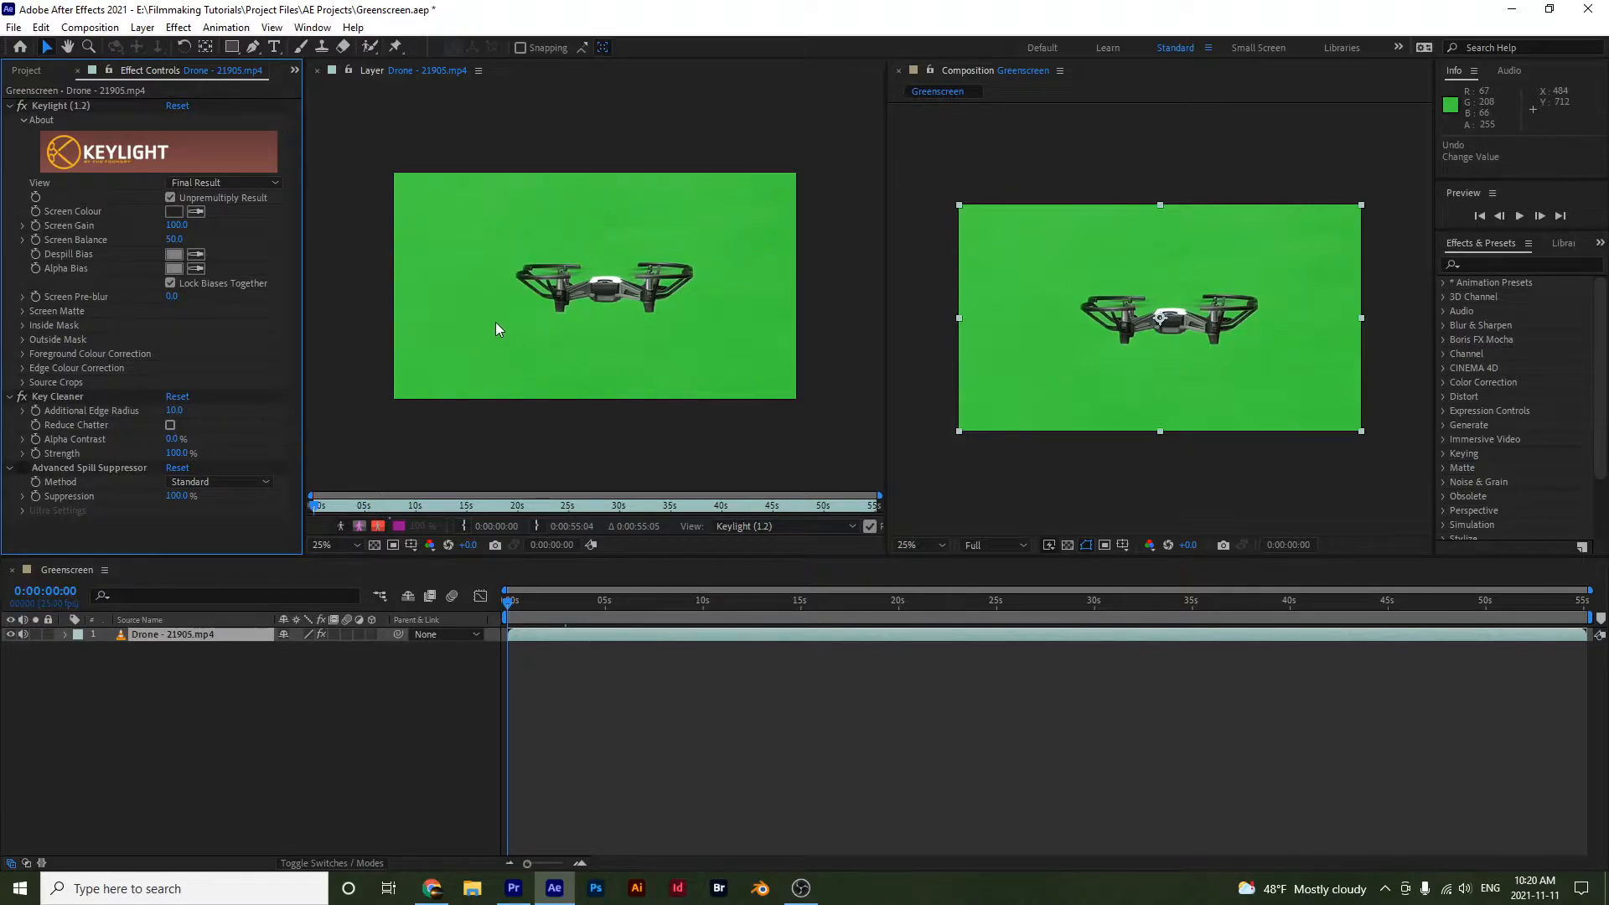
pyautogui.click(742, 526)
pyautogui.click(768, 547)
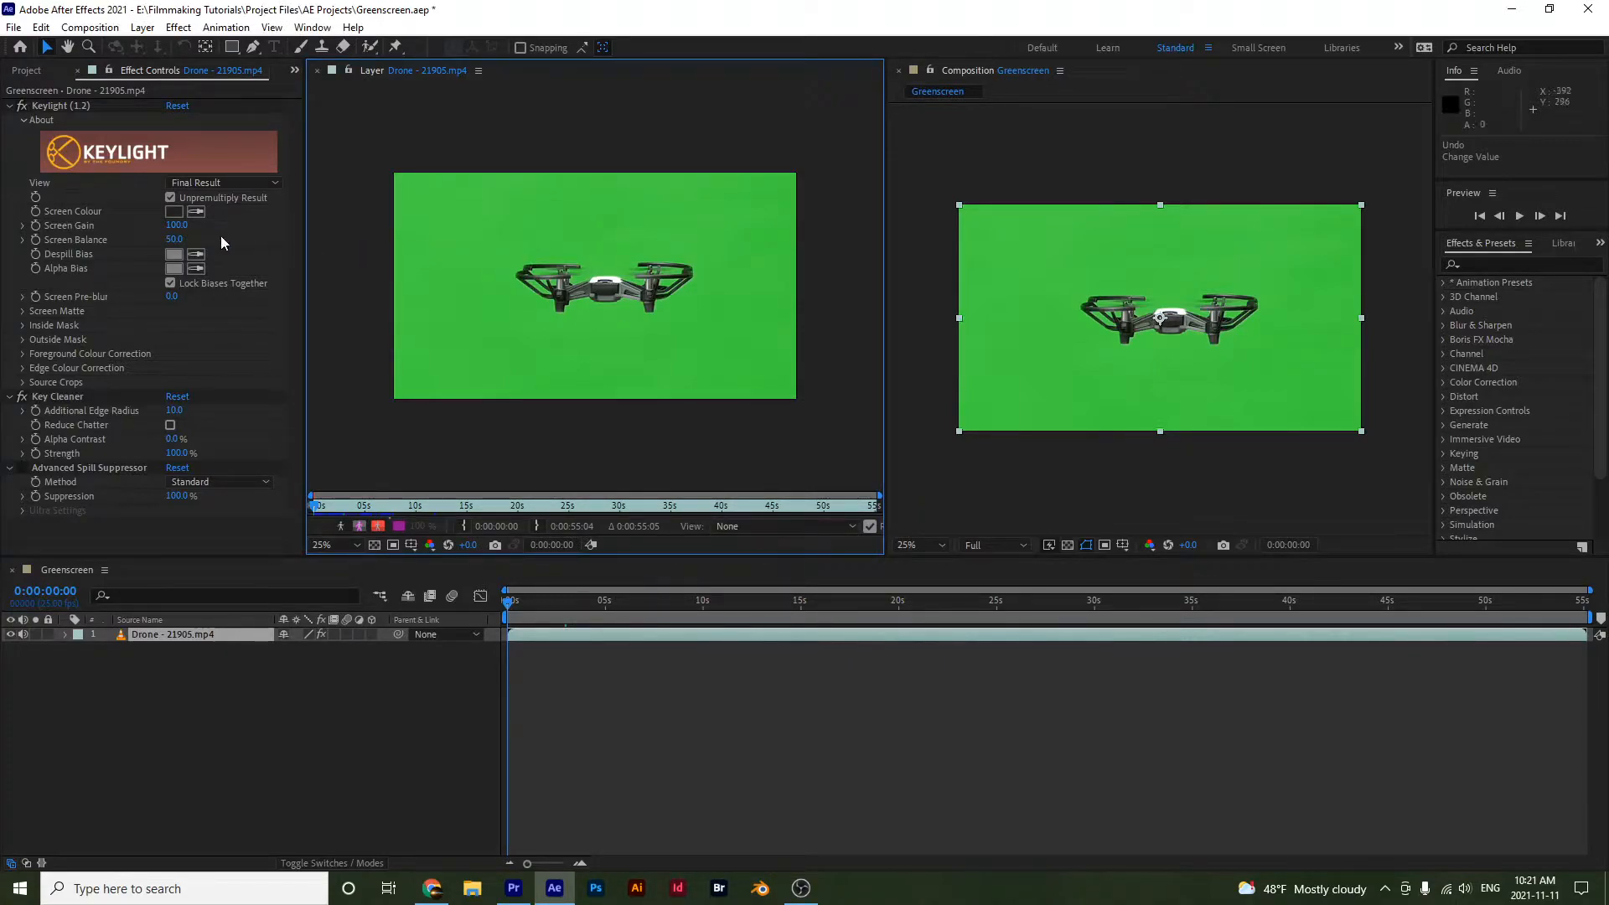
# Try different Screen Colour samples from the layer viewer, including the drone's body, ending on the green right beside the drone.
pyautogui.click(193, 213)
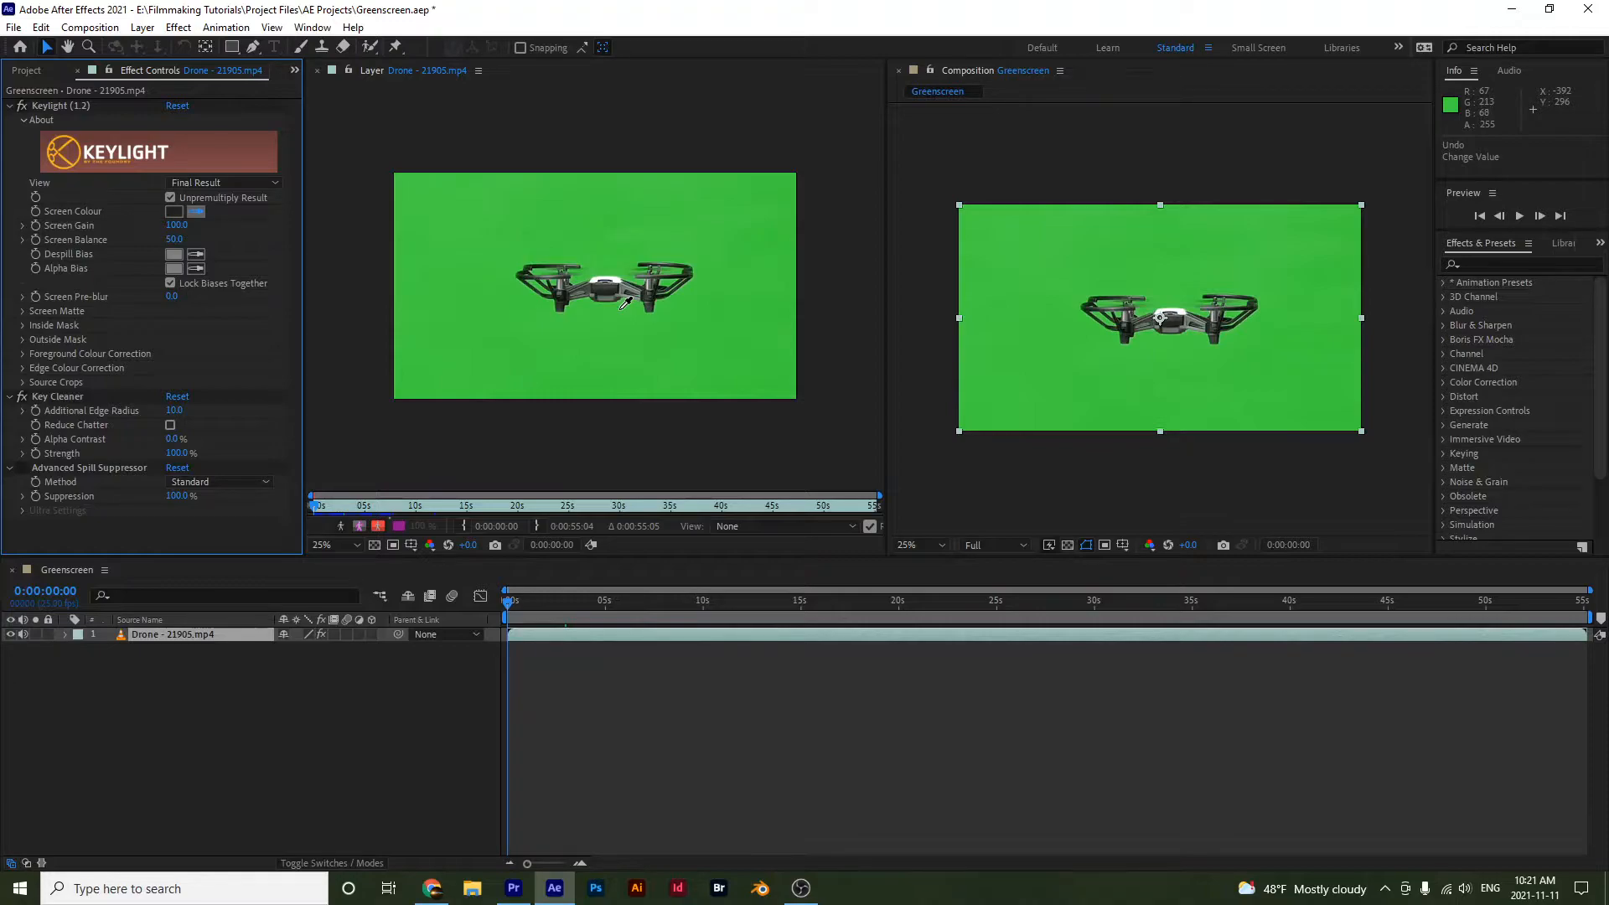
pyautogui.click(623, 306)
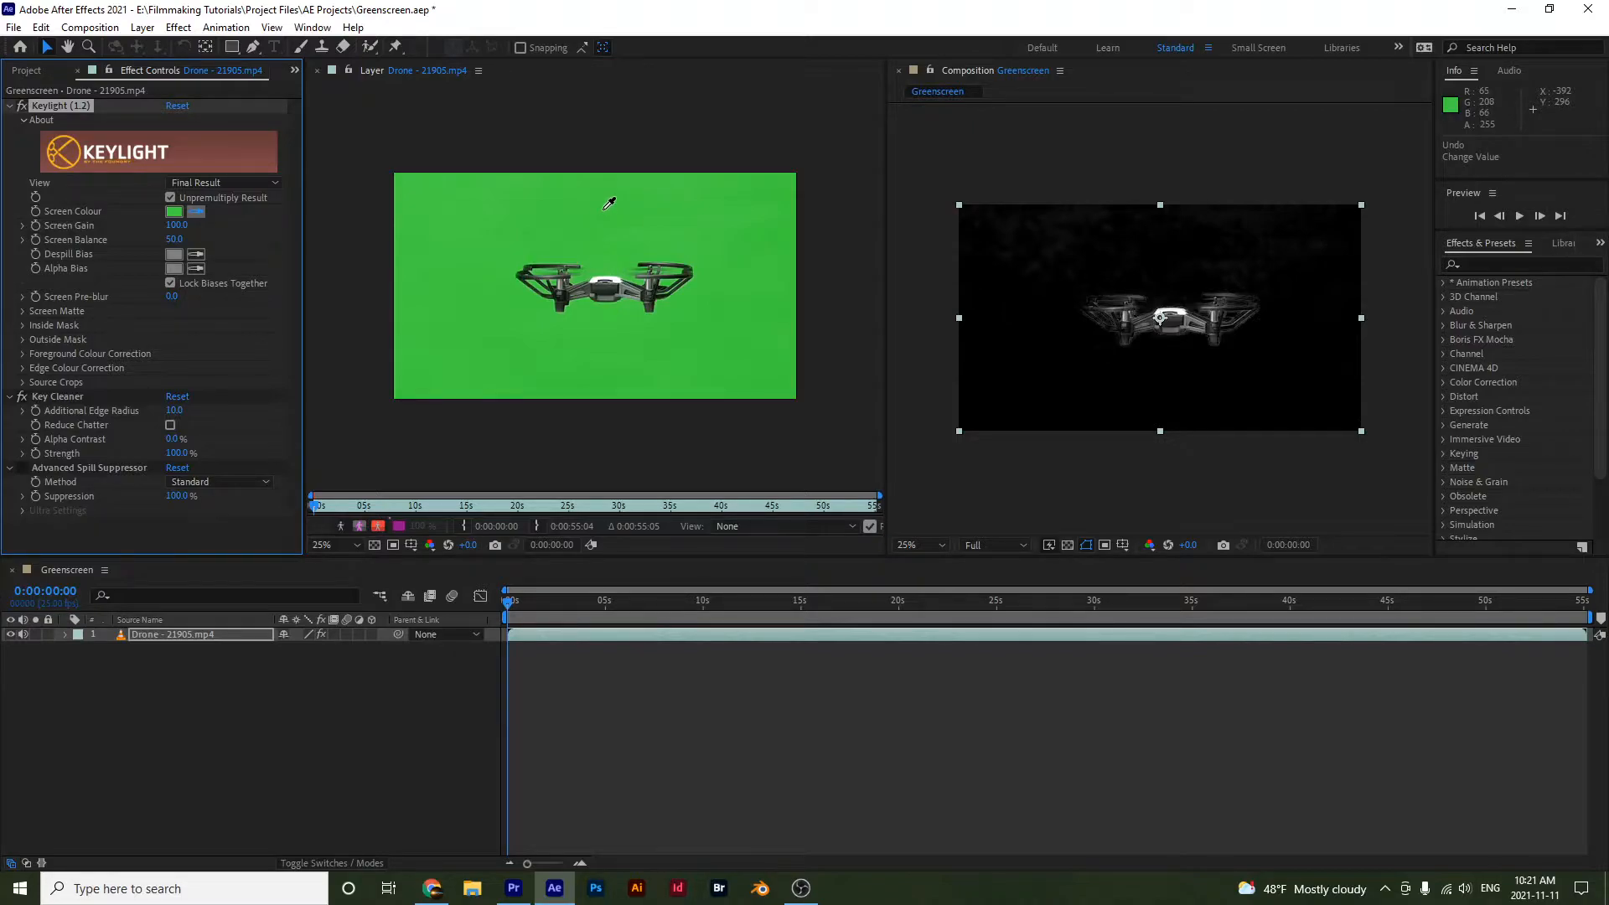
pyautogui.click(604, 283)
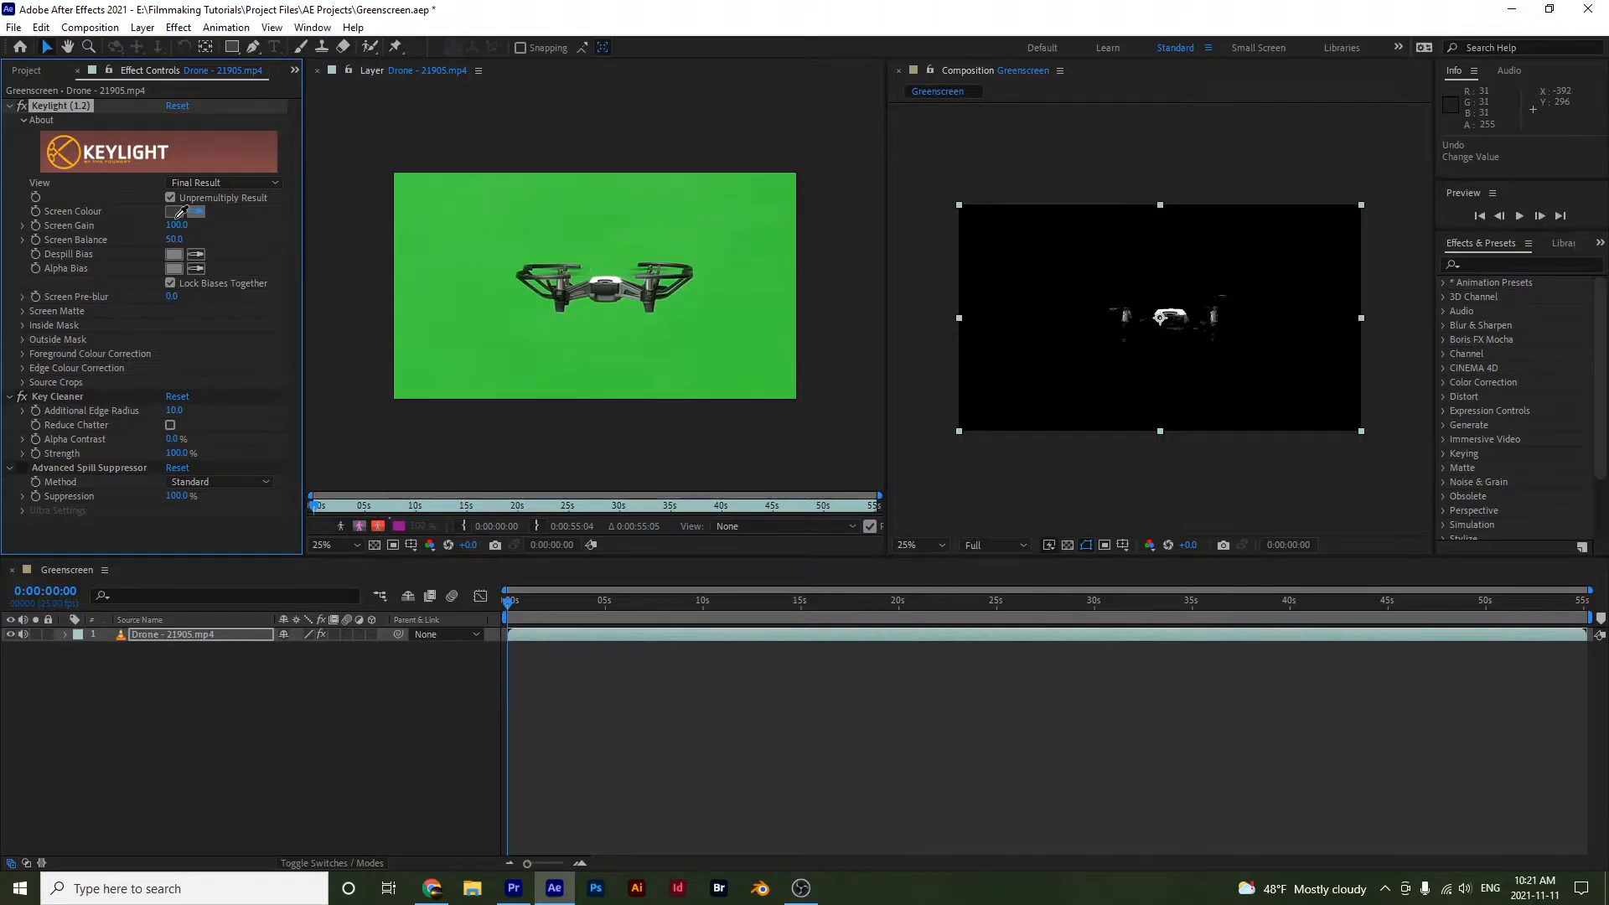
pyautogui.click(627, 307)
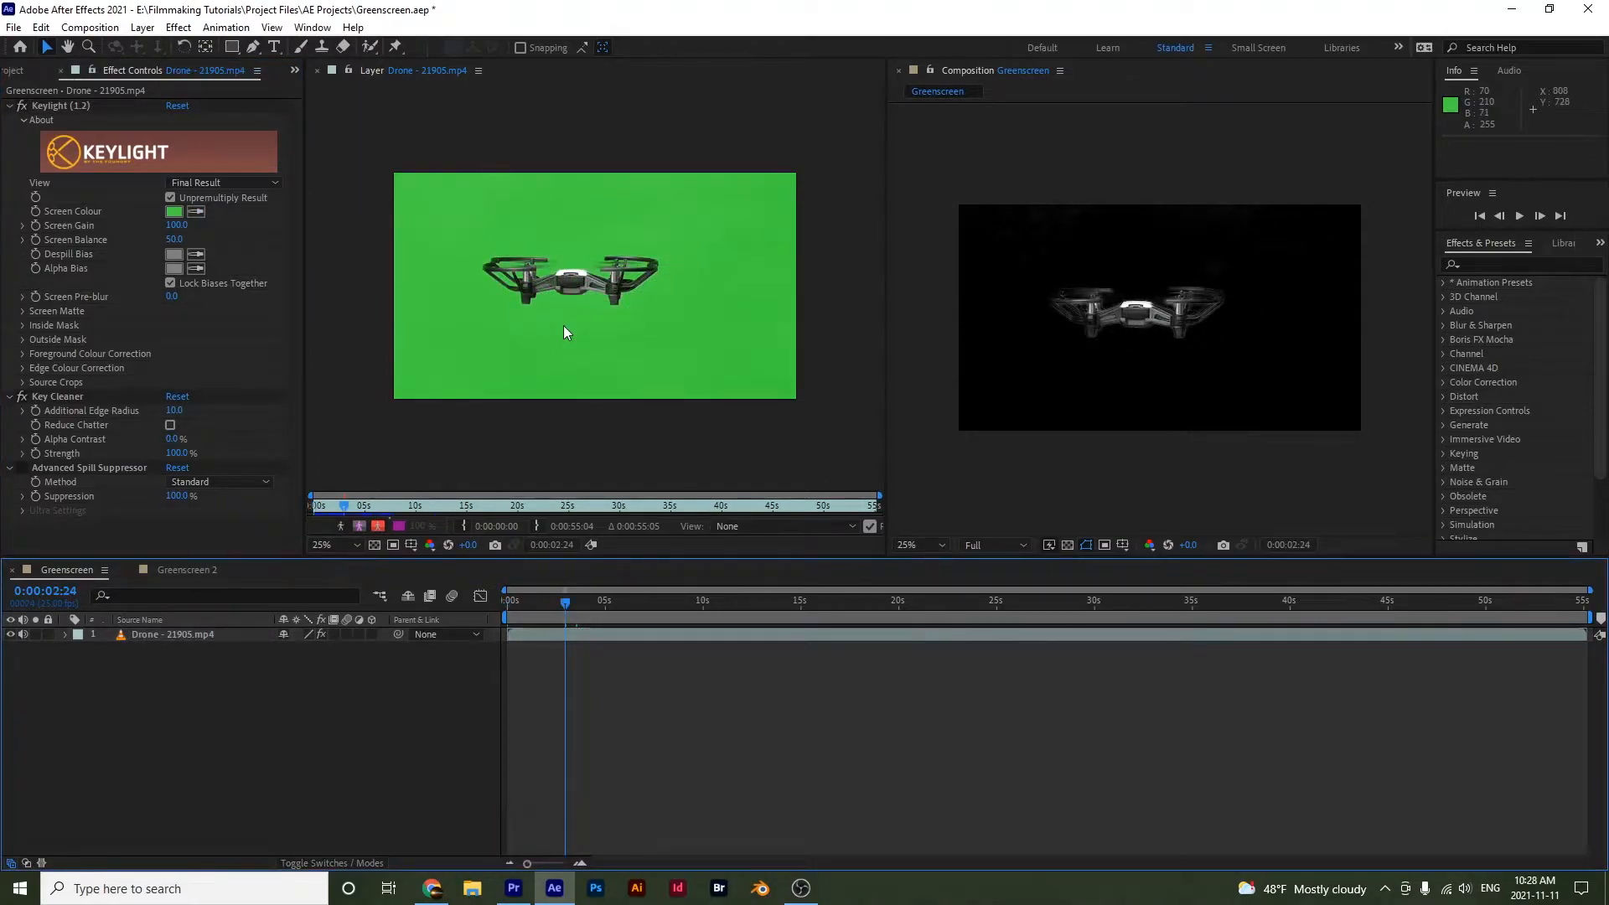
# Compare the key in Keylight's Intermediate Result, Status and Screen Matte views, returning to Intermediate Result.
pyautogui.click(222, 182)
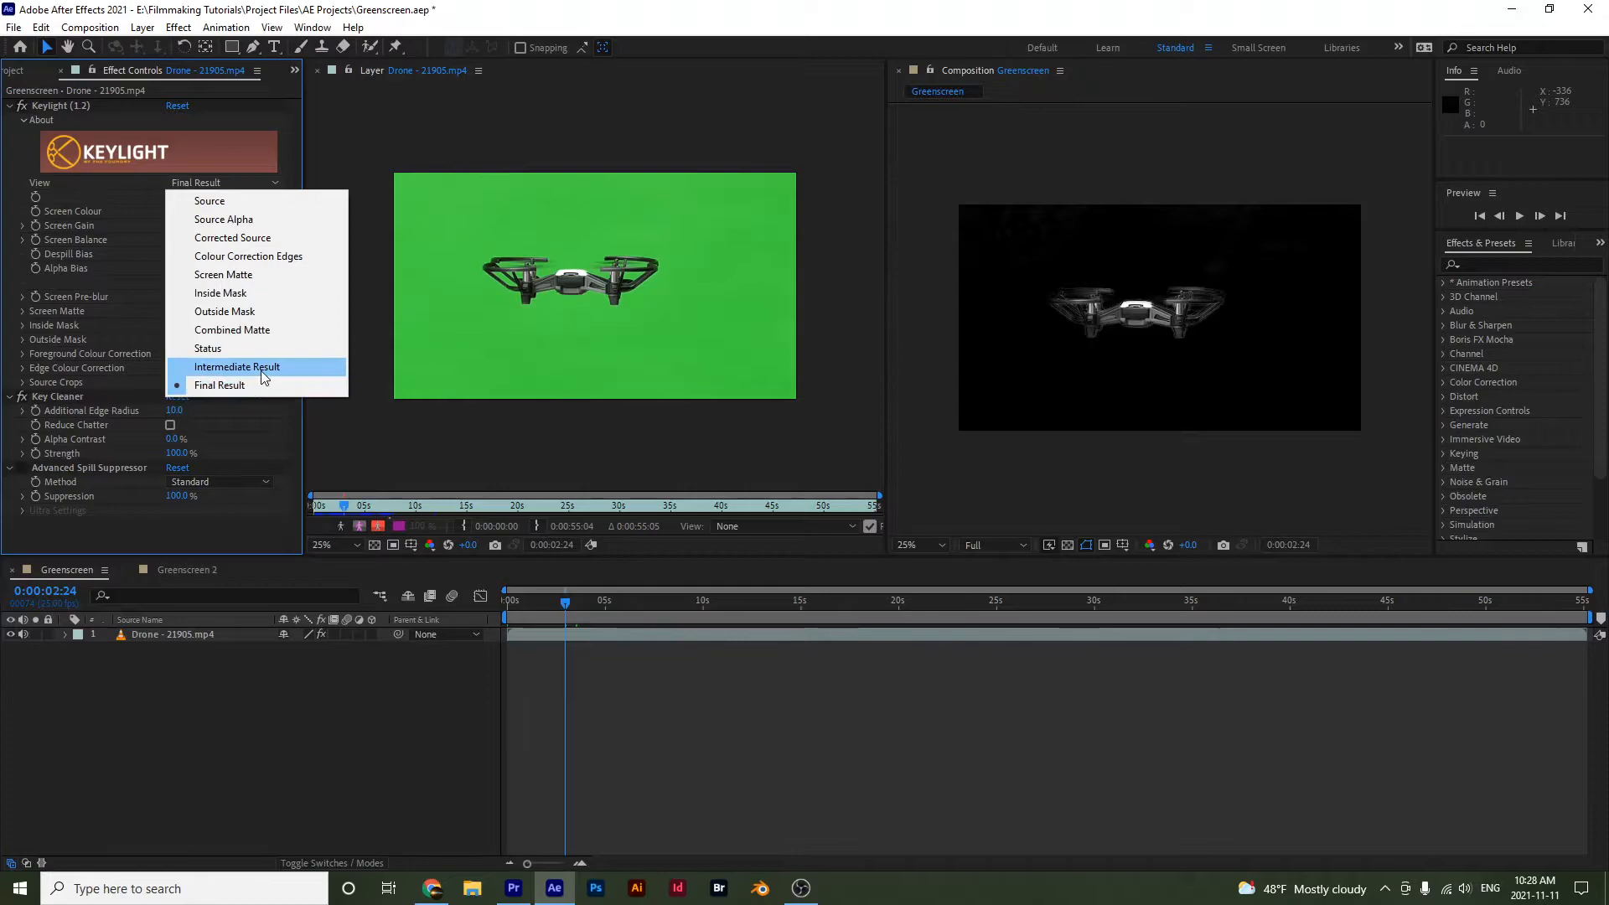
pyautogui.click(238, 366)
pyautogui.click(214, 183)
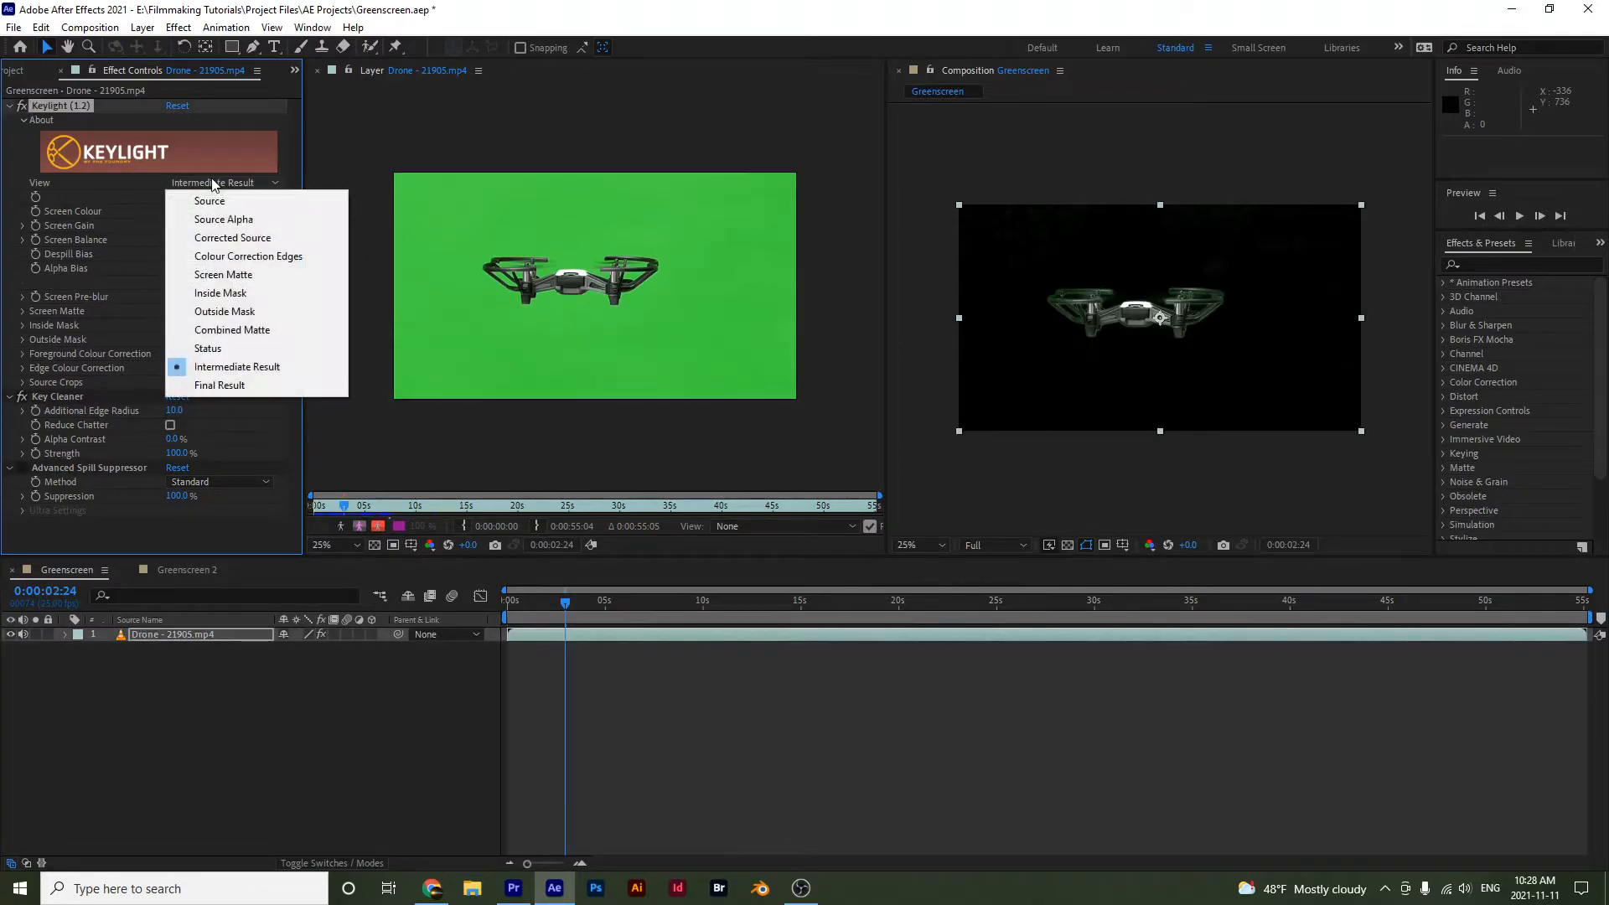
pyautogui.click(273, 349)
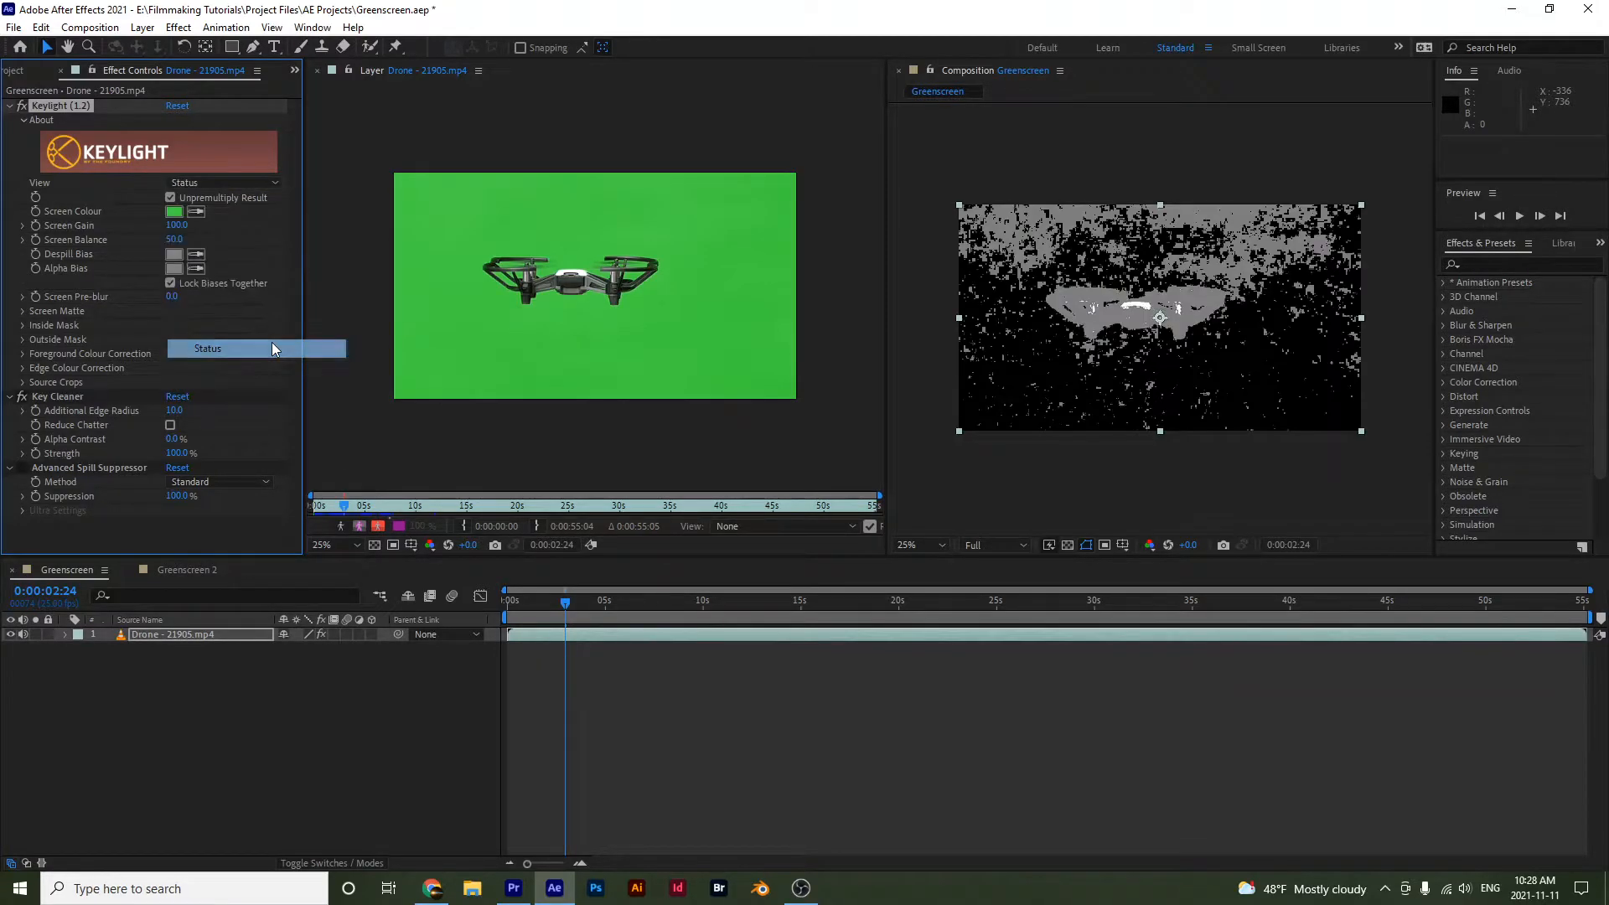
pyautogui.click(221, 183)
pyautogui.click(288, 275)
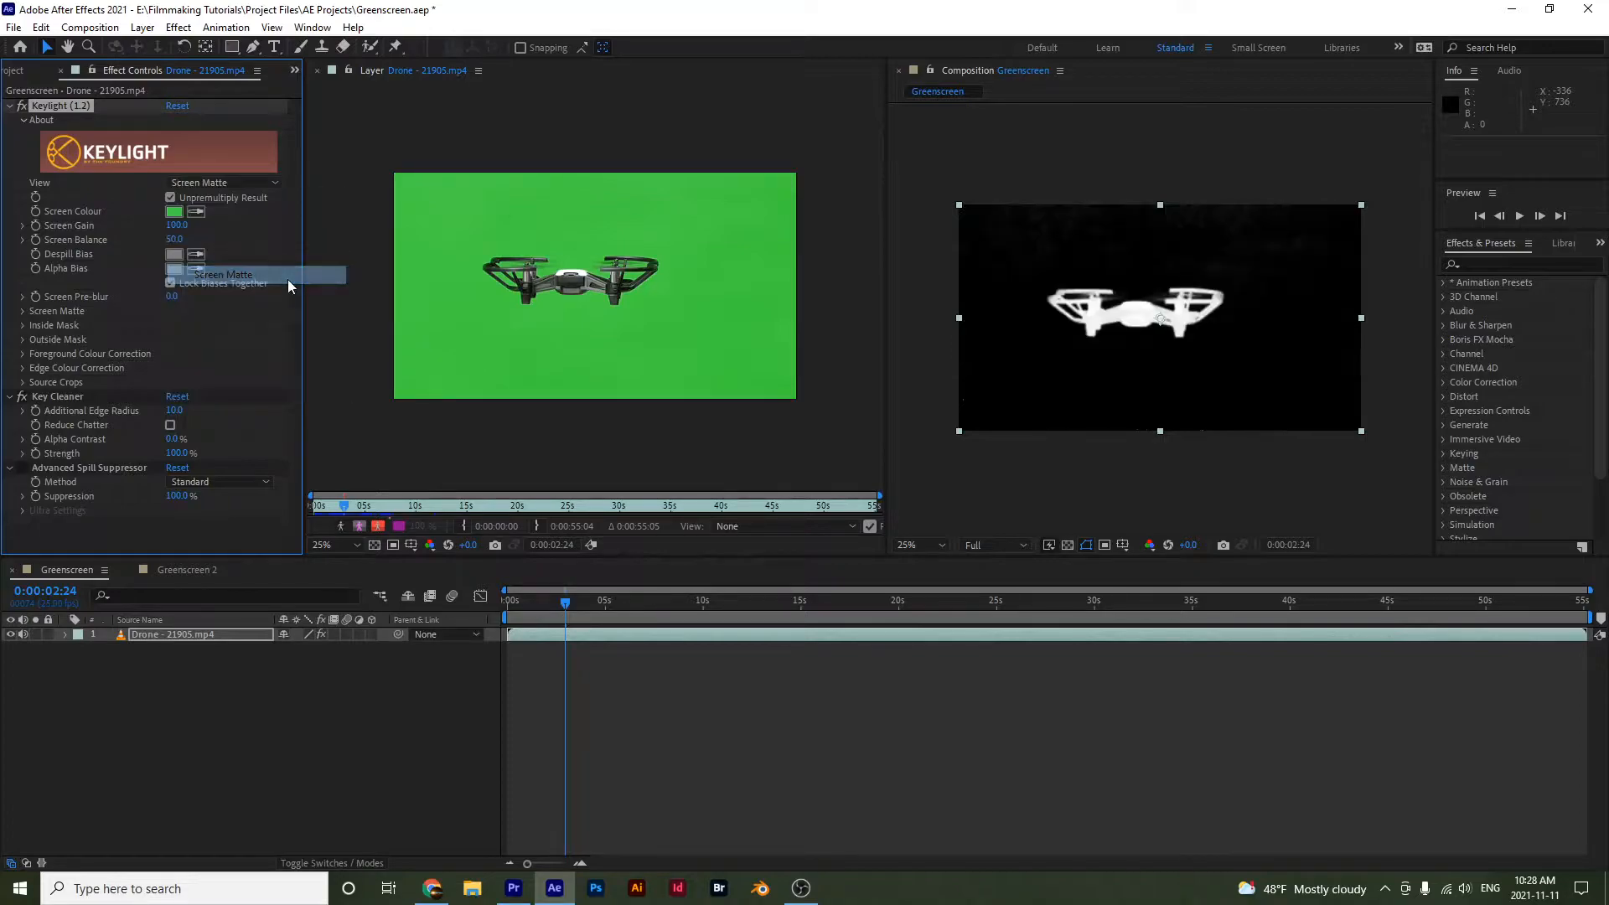
pyautogui.click(235, 188)
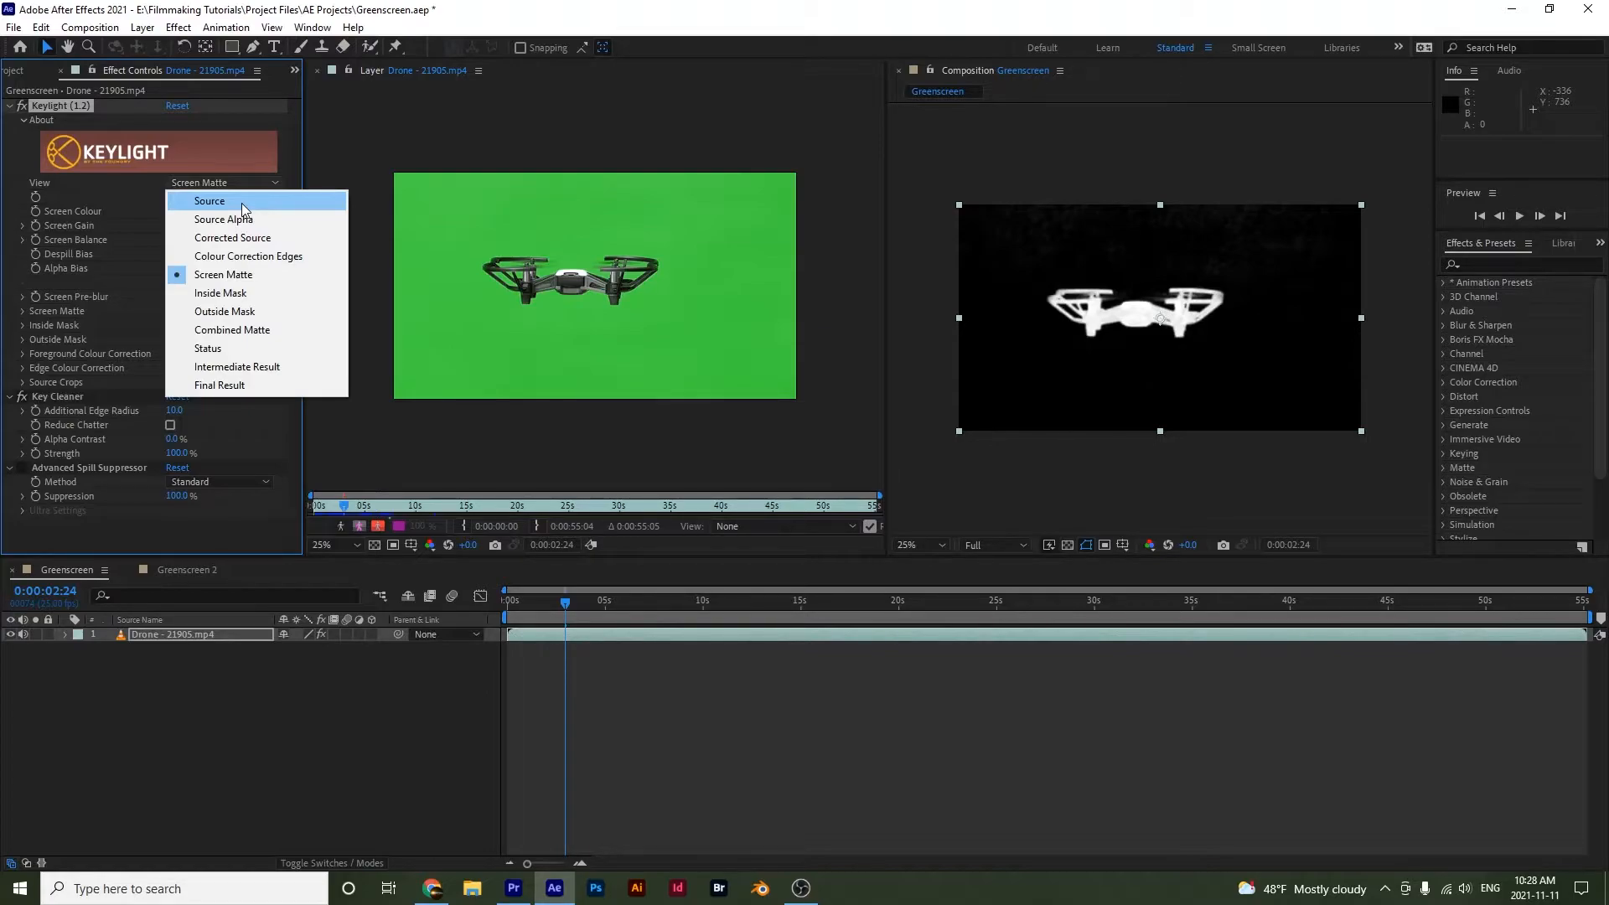
pyautogui.click(307, 368)
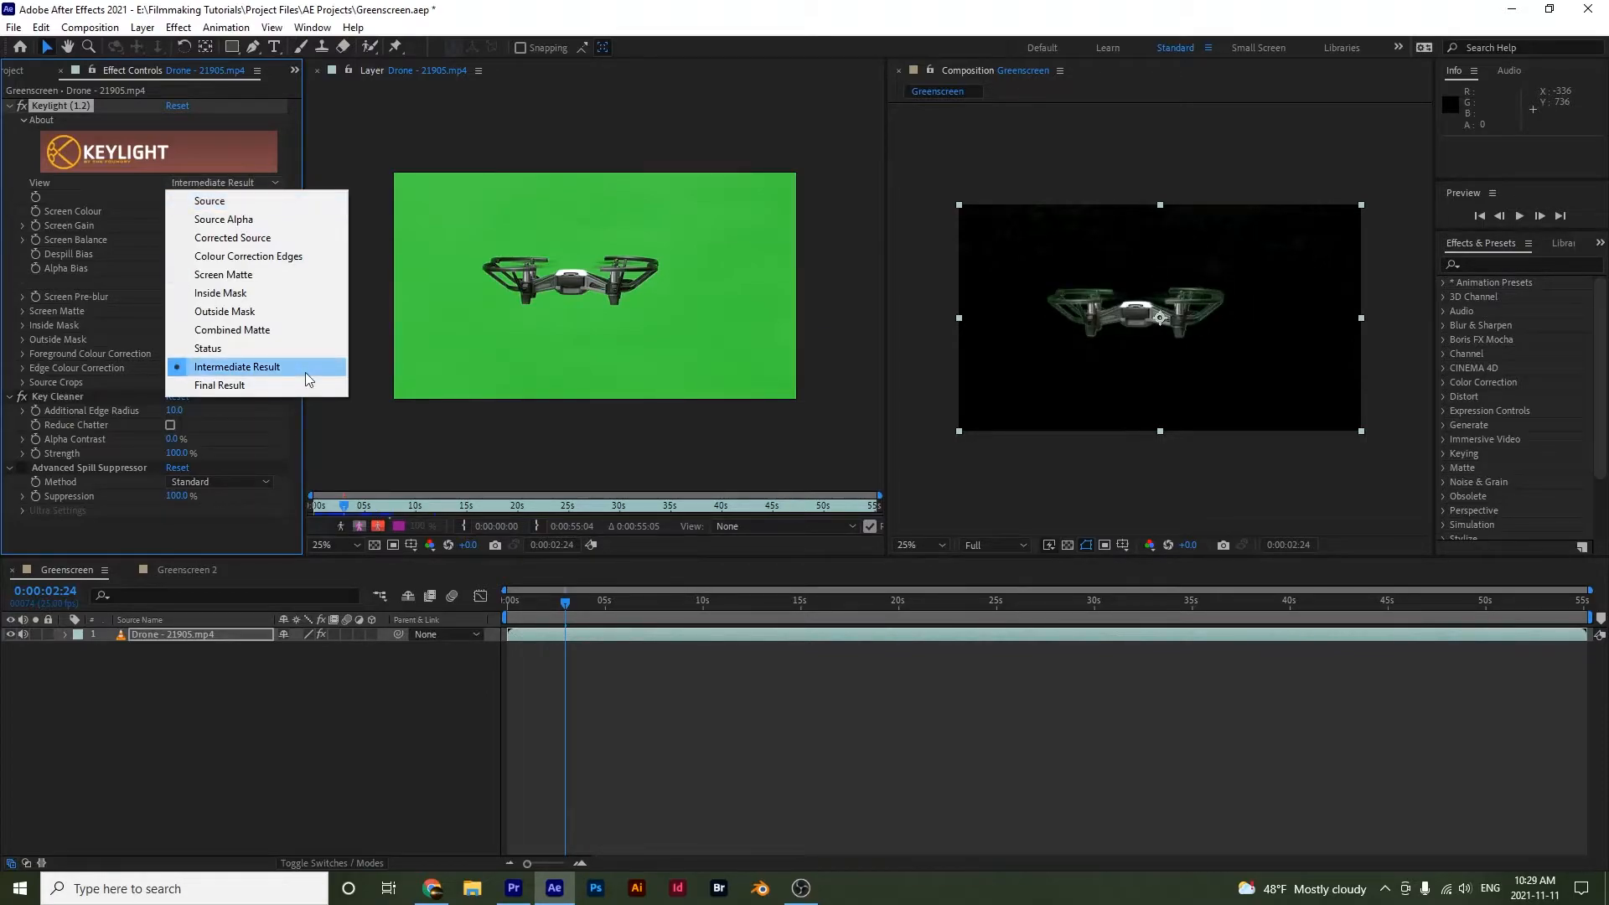
# Switch Keylight's view to Status and resample the Screen Colour from the darker green at the drone's edge.
pyautogui.click(201, 348)
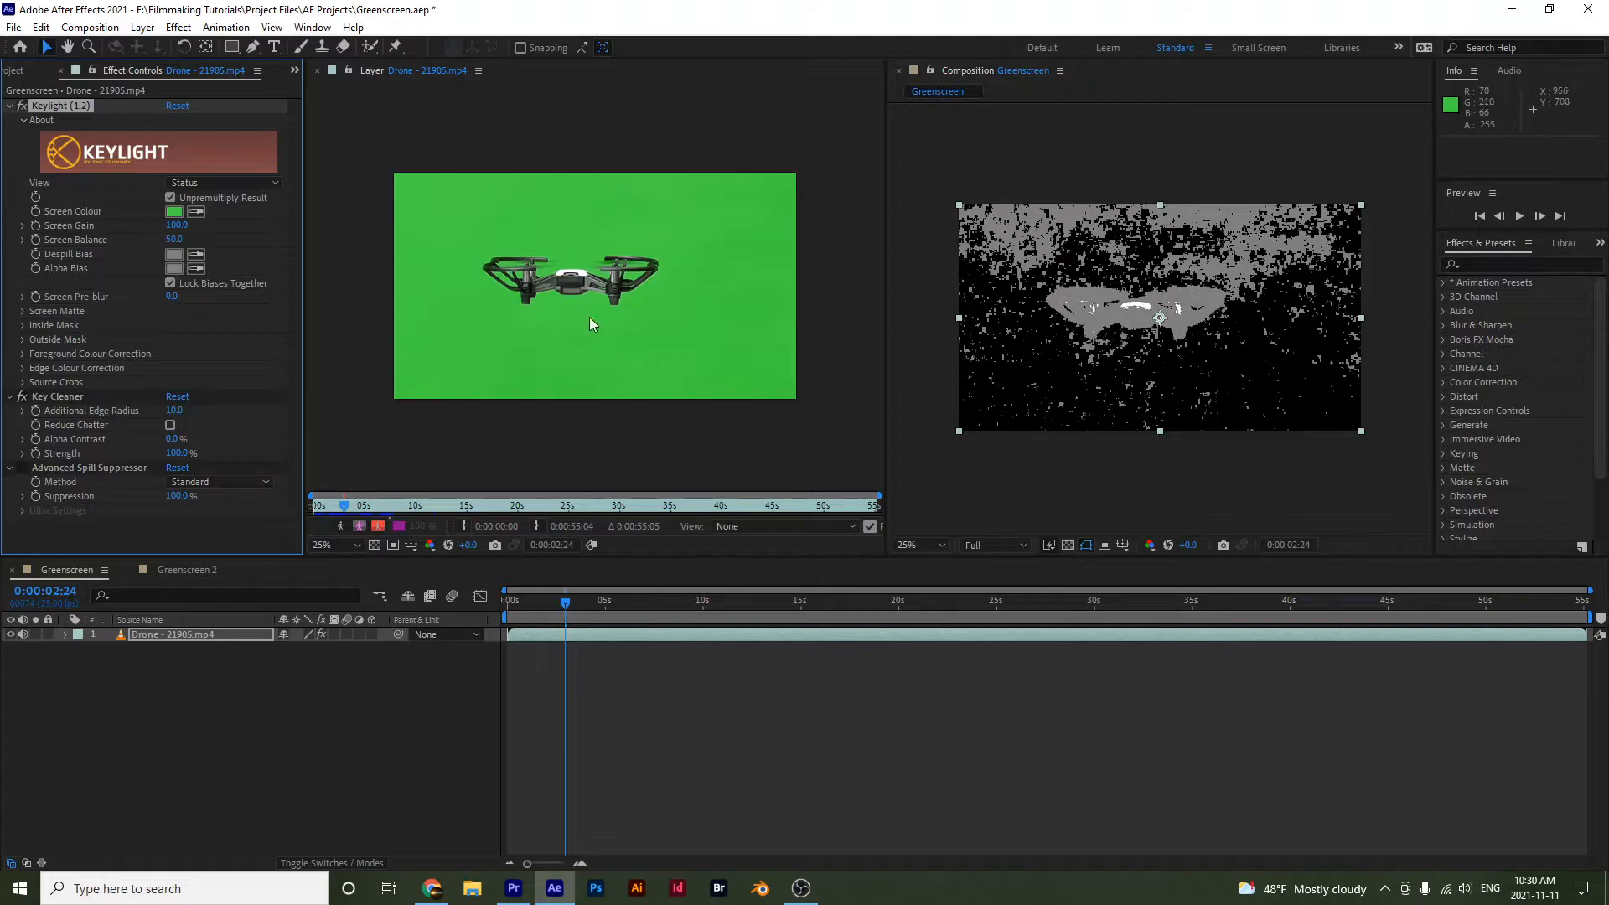
pyautogui.click(197, 212)
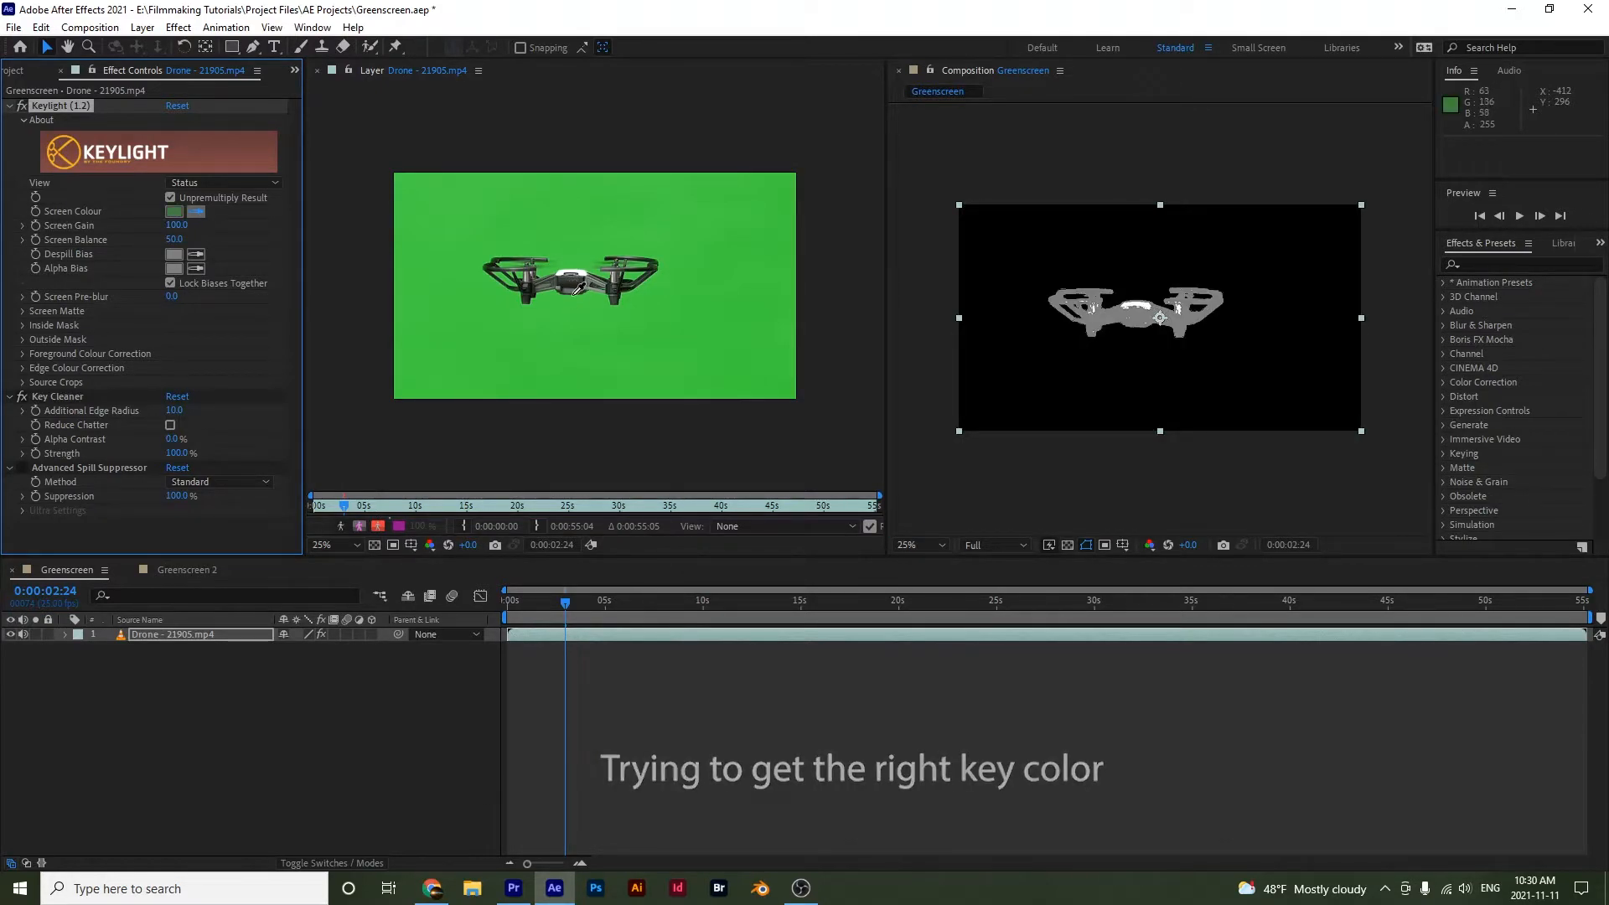
pyautogui.click(581, 289)
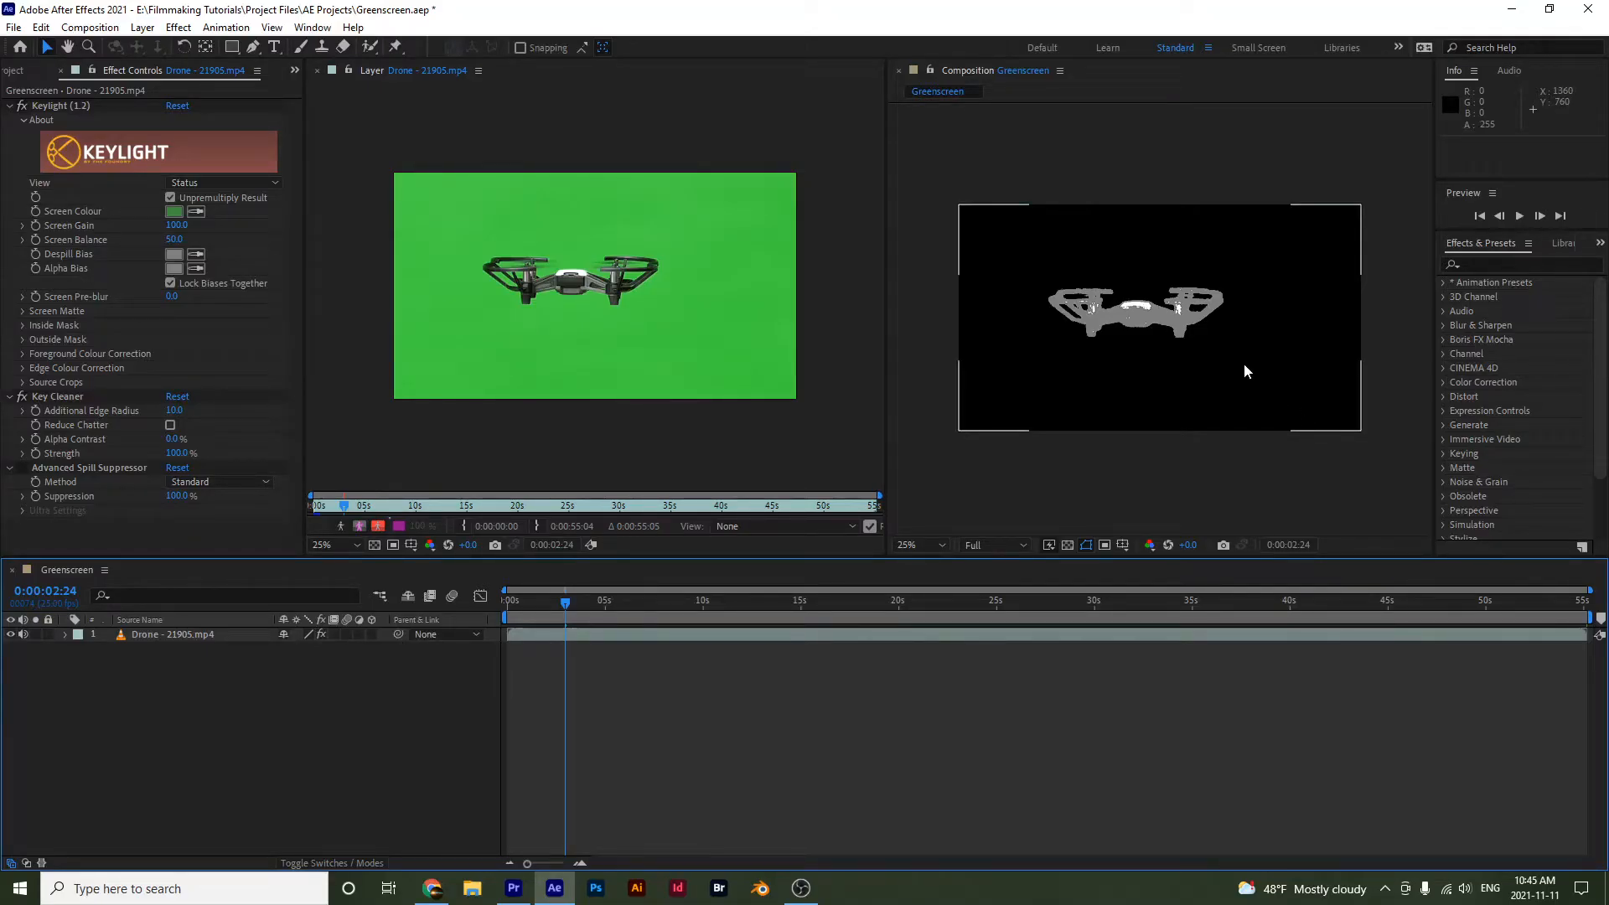
# Compare the key in Keylight's Intermediate Result and Screen Matte views, ending on Intermediate Result.
pyautogui.click(198, 184)
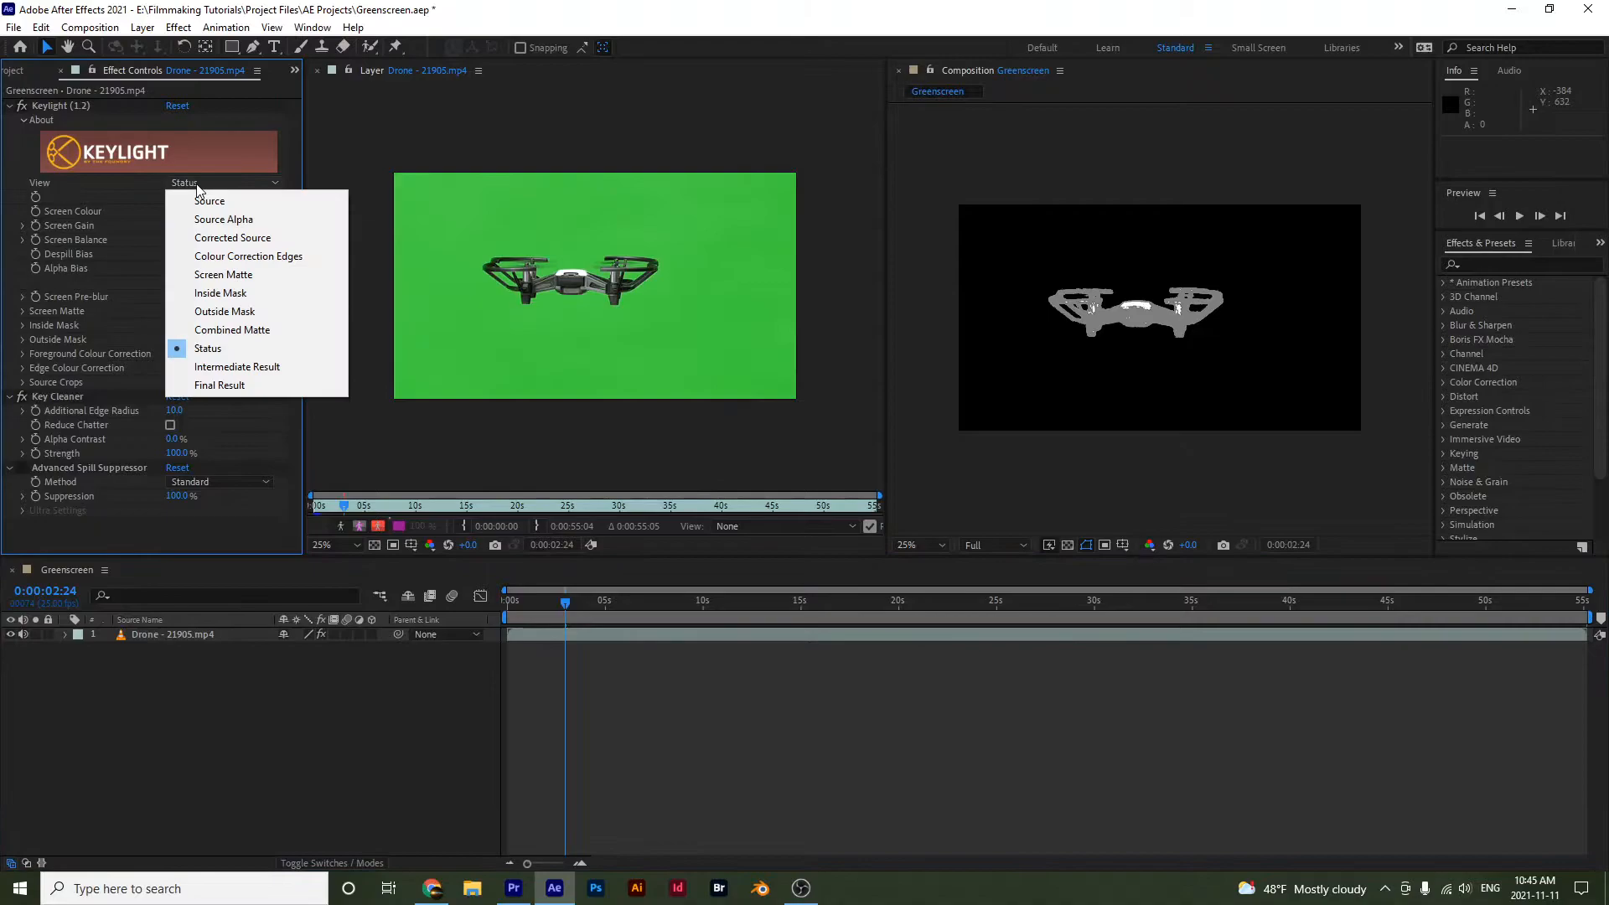
pyautogui.click(251, 367)
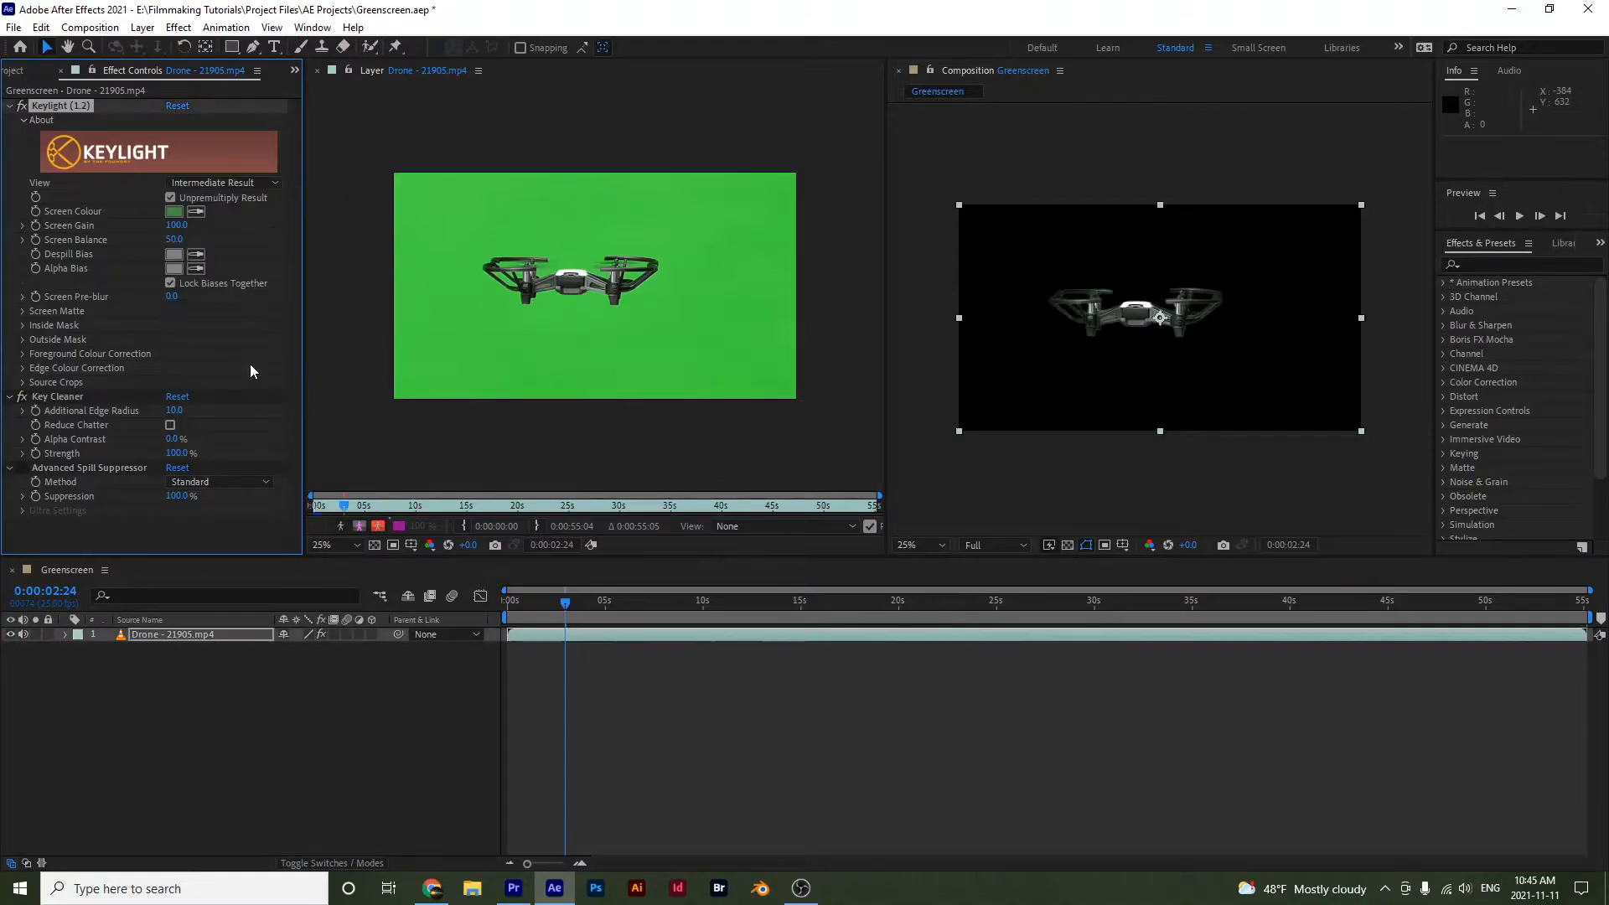
pyautogui.click(241, 184)
pyautogui.click(239, 275)
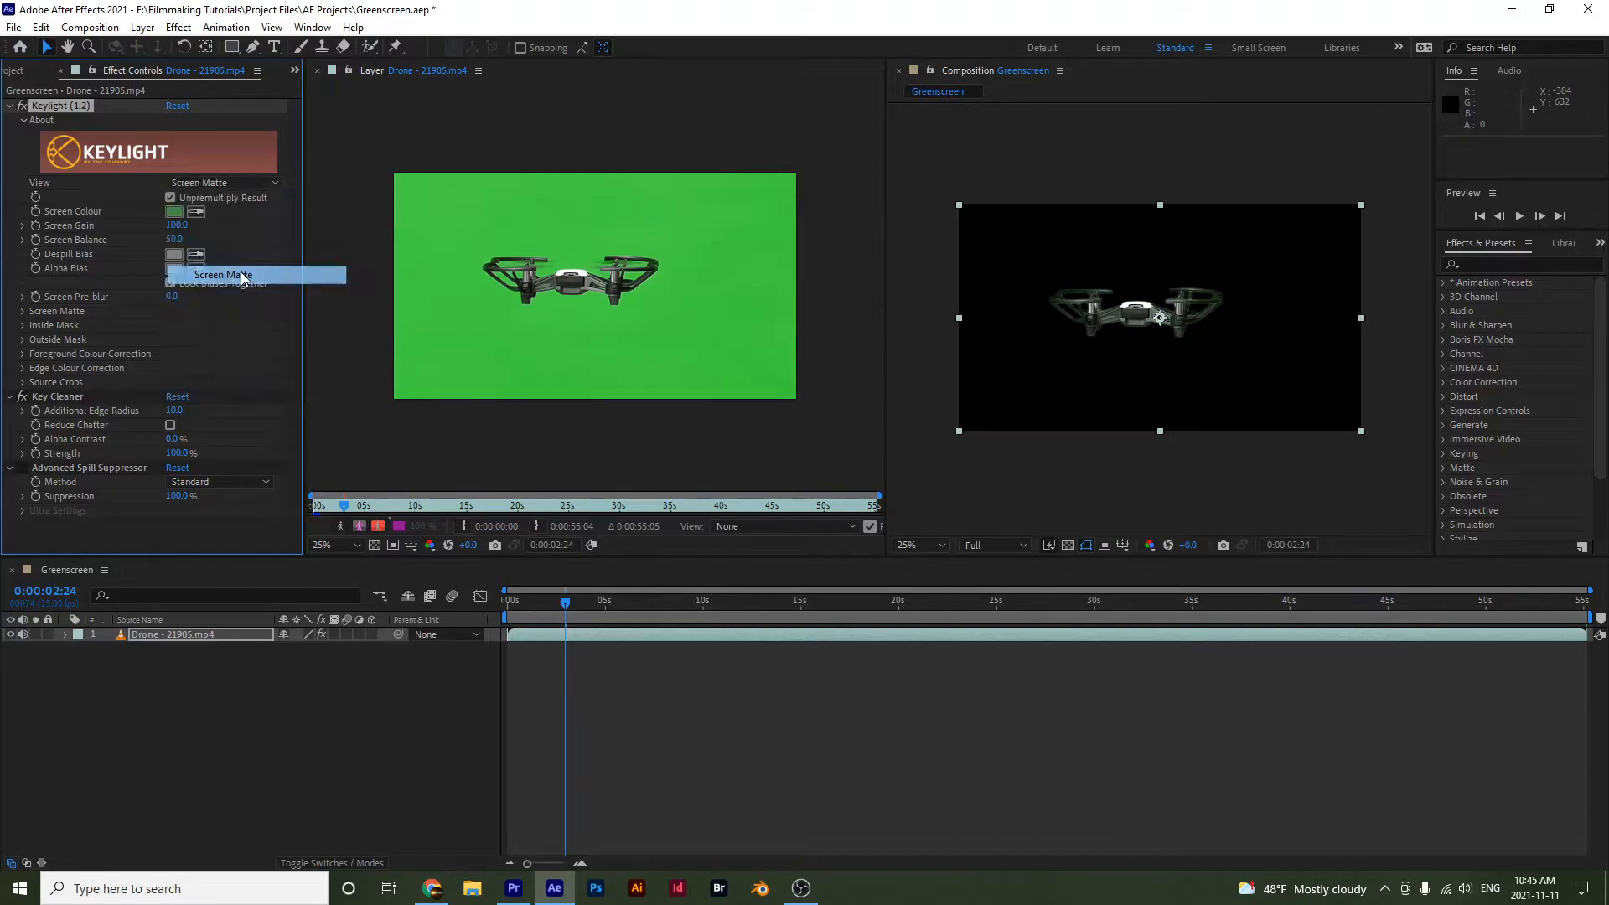
pyautogui.click(240, 184)
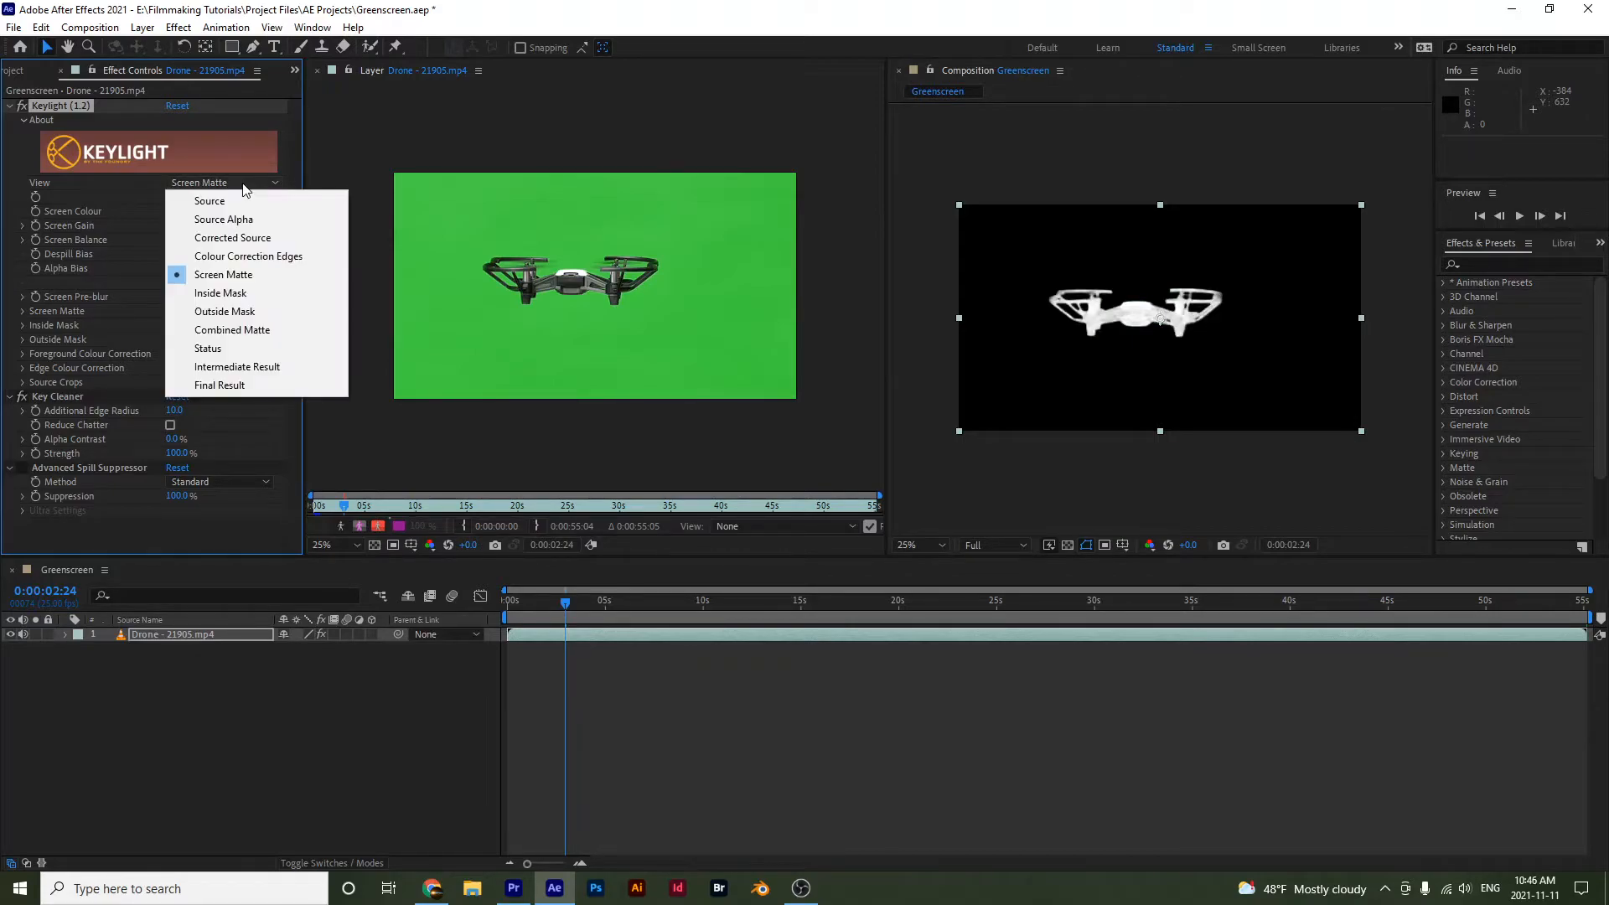
pyautogui.click(228, 367)
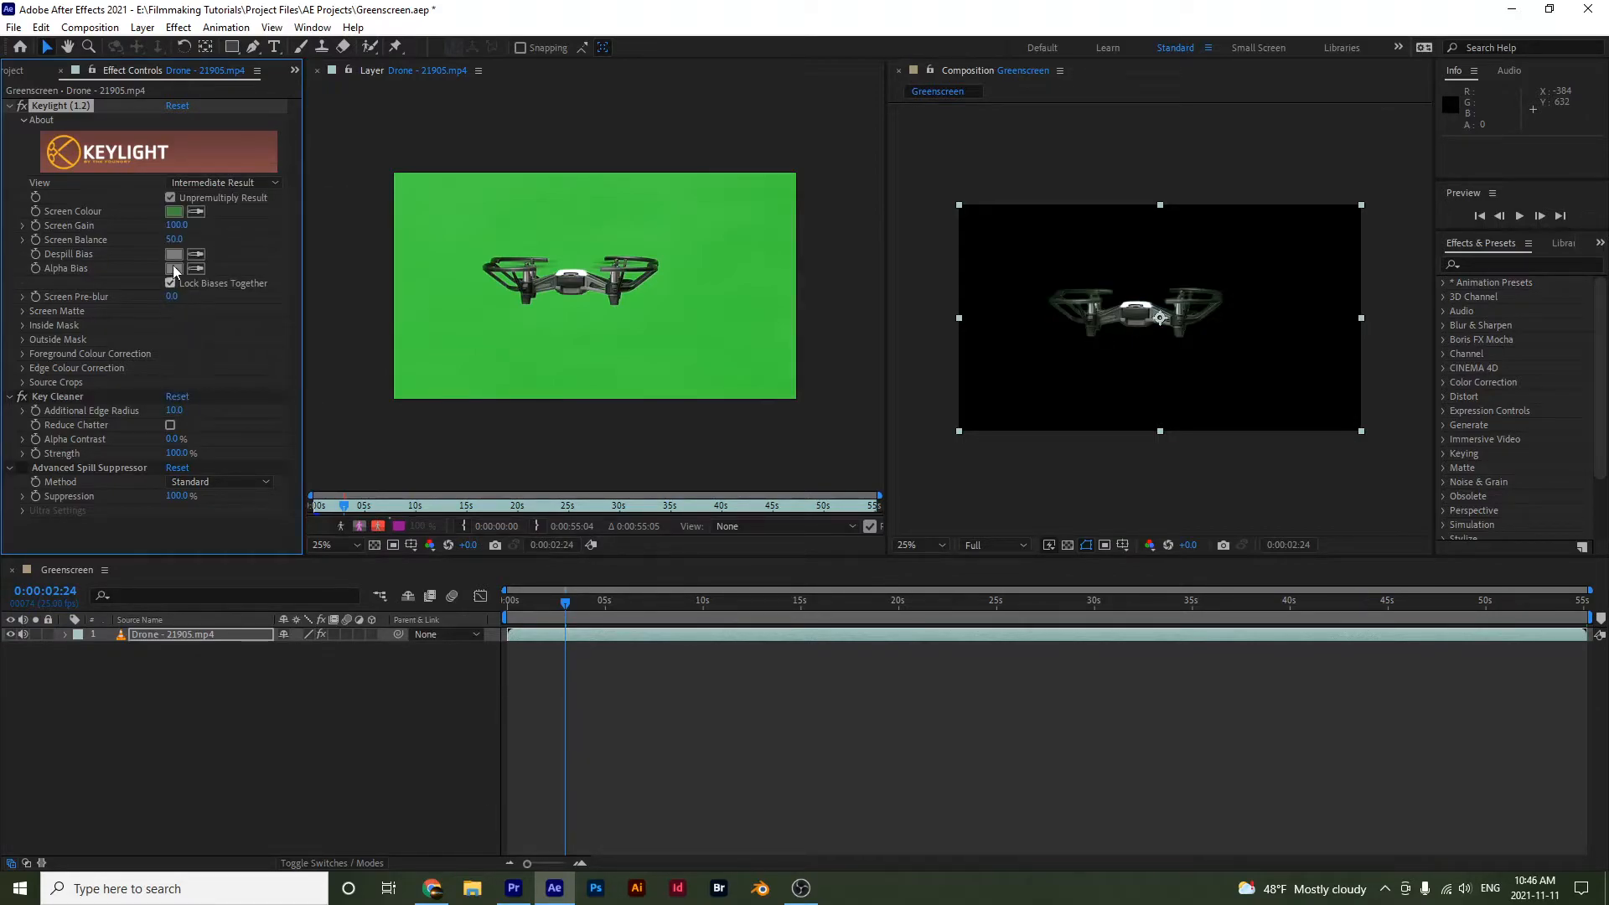
# Try different Screen Gain and Screen Balance values in Keylight, and close the layer viewer so only the composition remains.
pyautogui.moveTo(178, 230)
pyautogui.mouseDown()
pyautogui.moveTo(154, 229)
pyautogui.moveTo(196, 230)
pyautogui.mouseUp()
pyautogui.moveTo(174, 238); pyautogui.dragTo(154, 237)
pyautogui.scroll(2, 1038, 326)
pyautogui.moveTo(886, 377); pyautogui.dragTo(461, 389)
pyautogui.click(317, 75)
# Set Keylight's Screen Gain to 106 and Screen Balance to 0, checking the key against the transparency grid.
pyautogui.moveTo(173, 239)
pyautogui.mouseDown()
pyautogui.moveTo(239, 250)
pyautogui.moveTo(245, 222)
pyautogui.moveTo(170, 238)
pyautogui.moveTo(198, 224)
pyautogui.mouseUp()
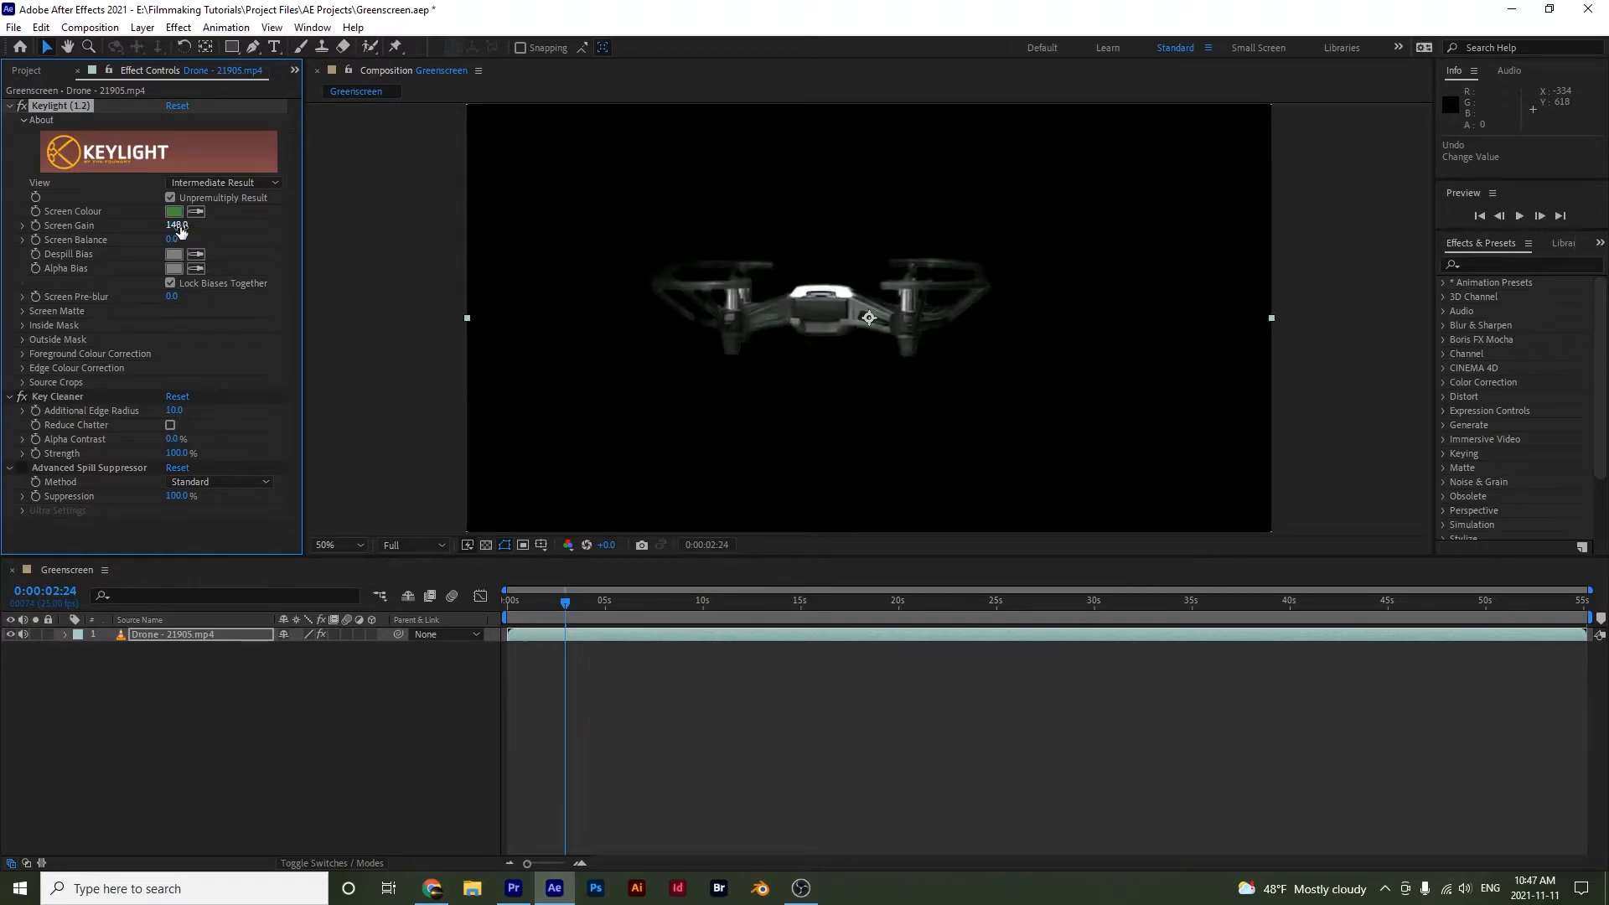
pyautogui.click(486, 545)
pyautogui.click(487, 545)
pyautogui.moveTo(176, 225); pyautogui.dragTo(148, 238)
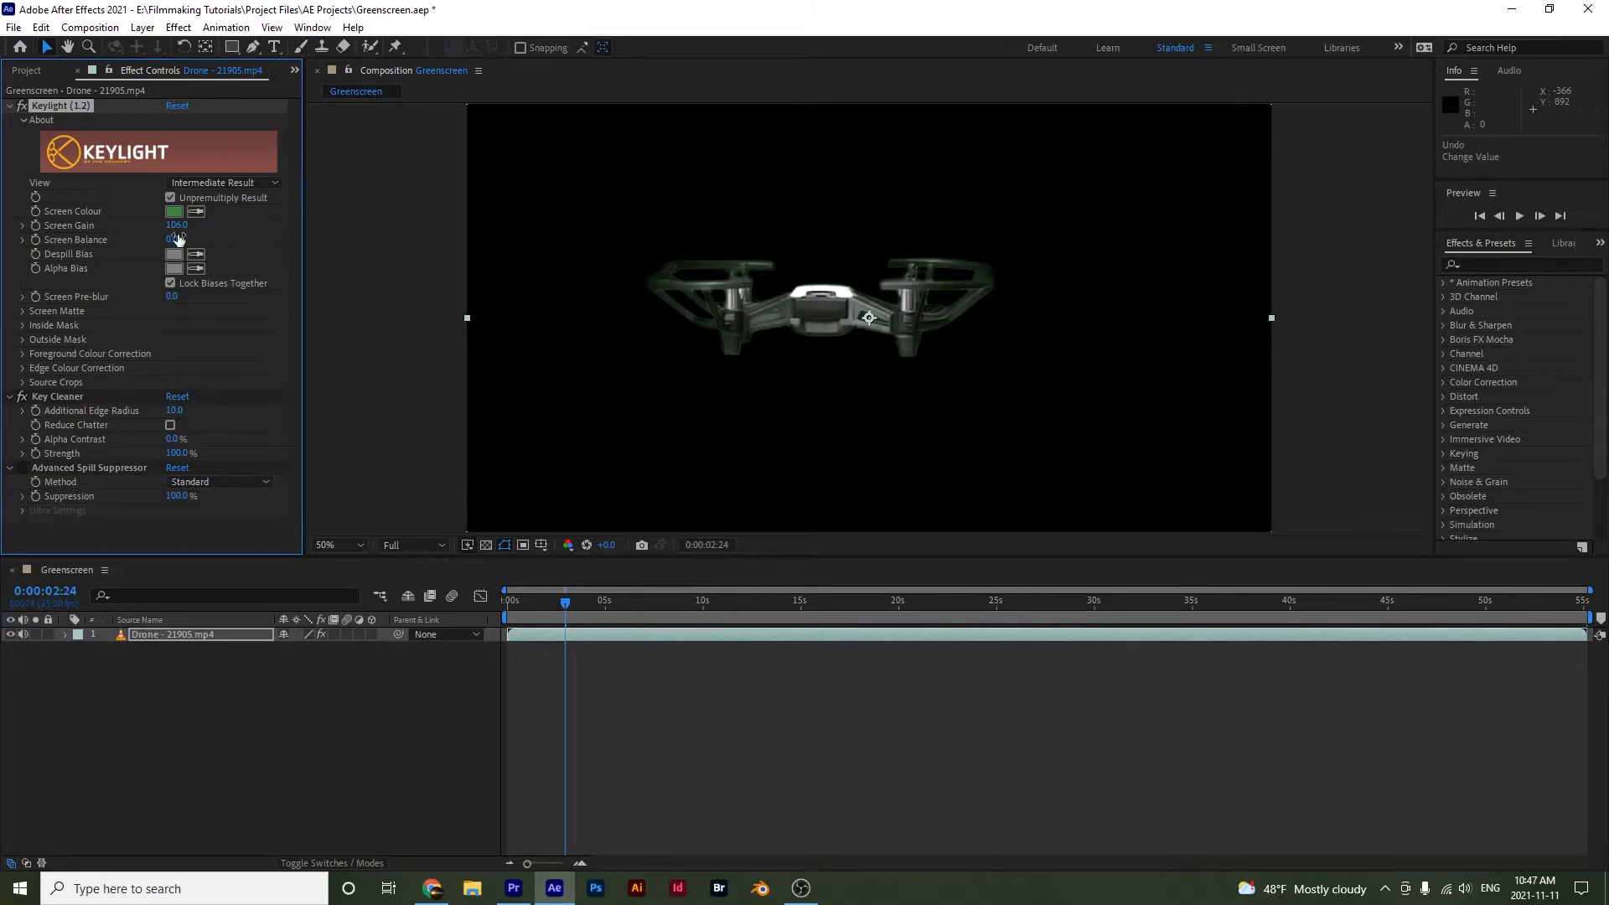
# Switch Keylight's view to Screen Matte and set the matte's Clip Black to 0 and Clip White to 52.
pyautogui.click(22, 313)
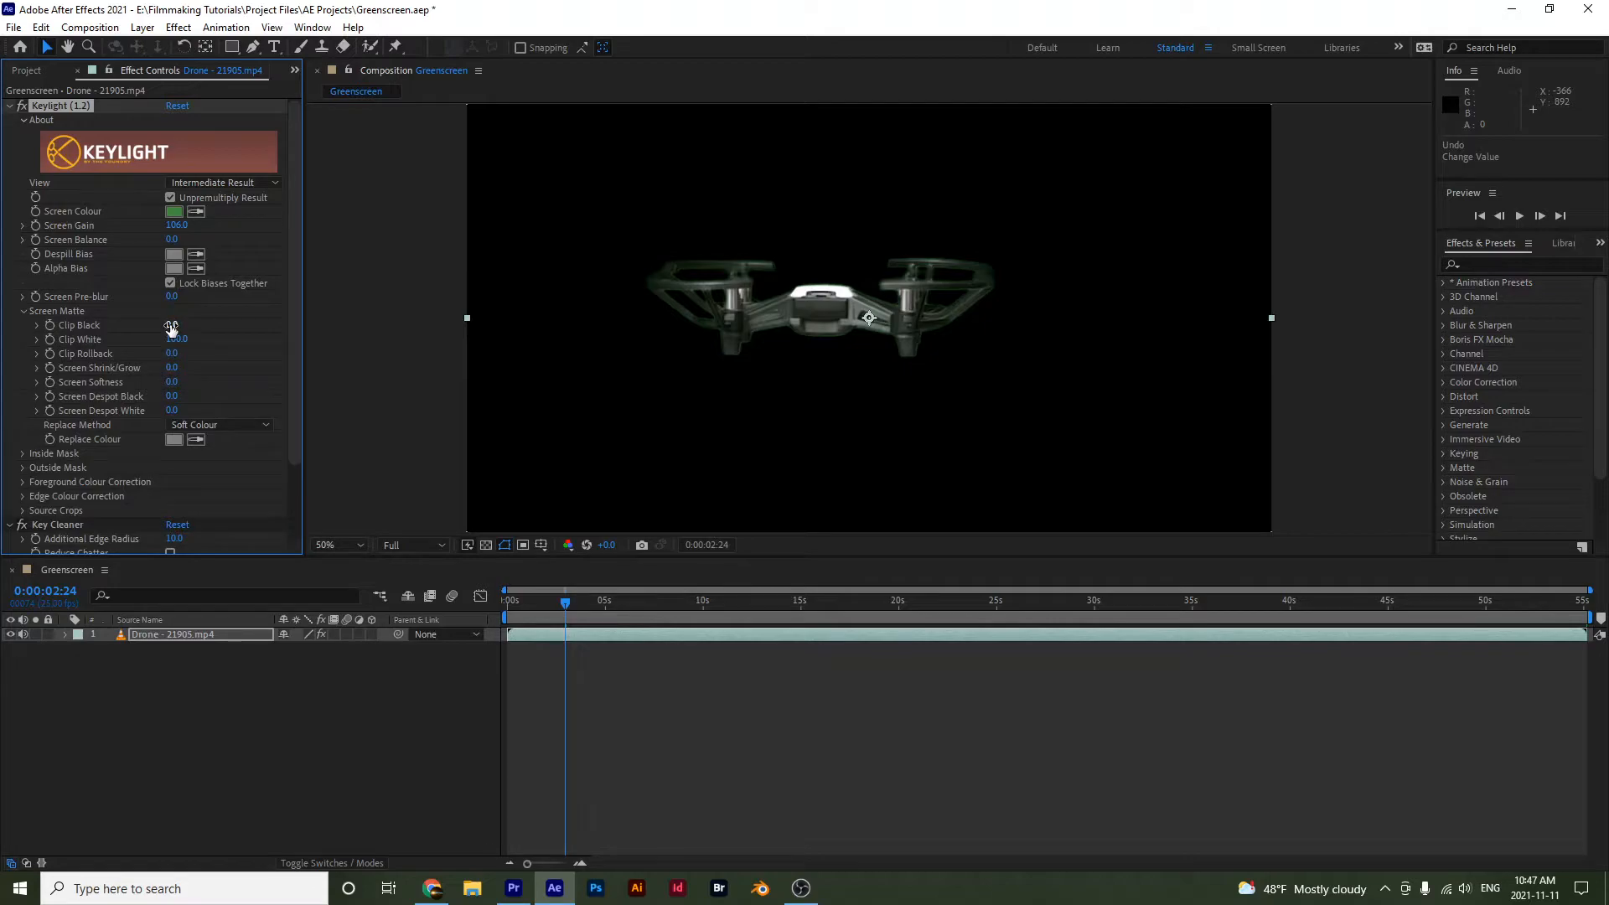
pyautogui.moveTo(172, 327)
pyautogui.mouseDown()
pyautogui.moveTo(204, 333)
pyautogui.moveTo(149, 337)
pyautogui.mouseUp()
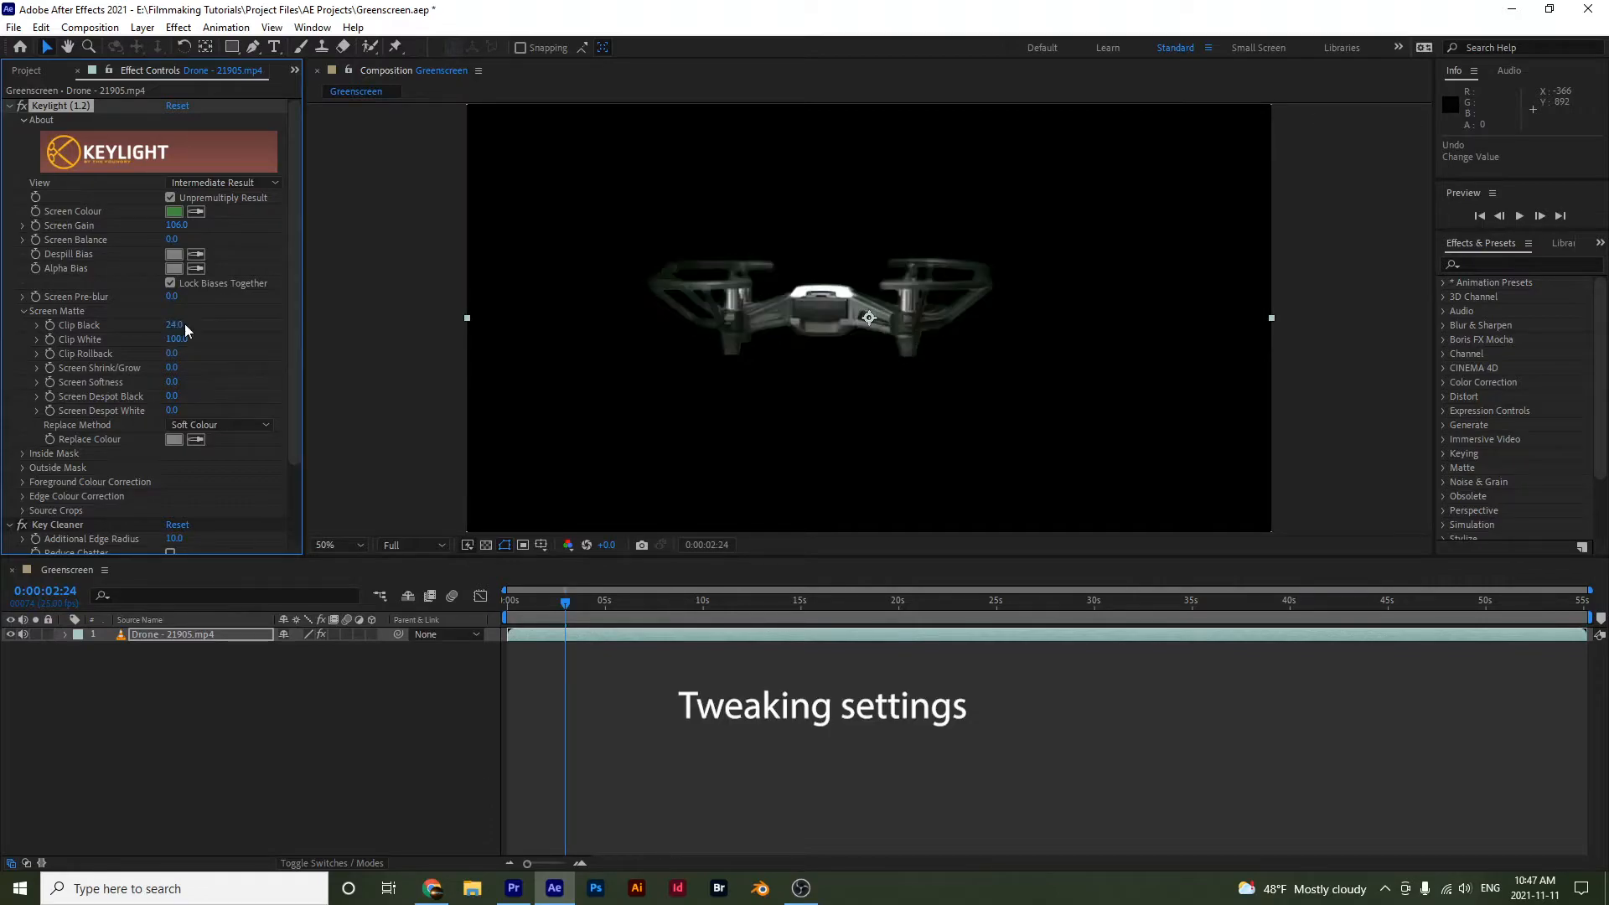
pyautogui.click(206, 183)
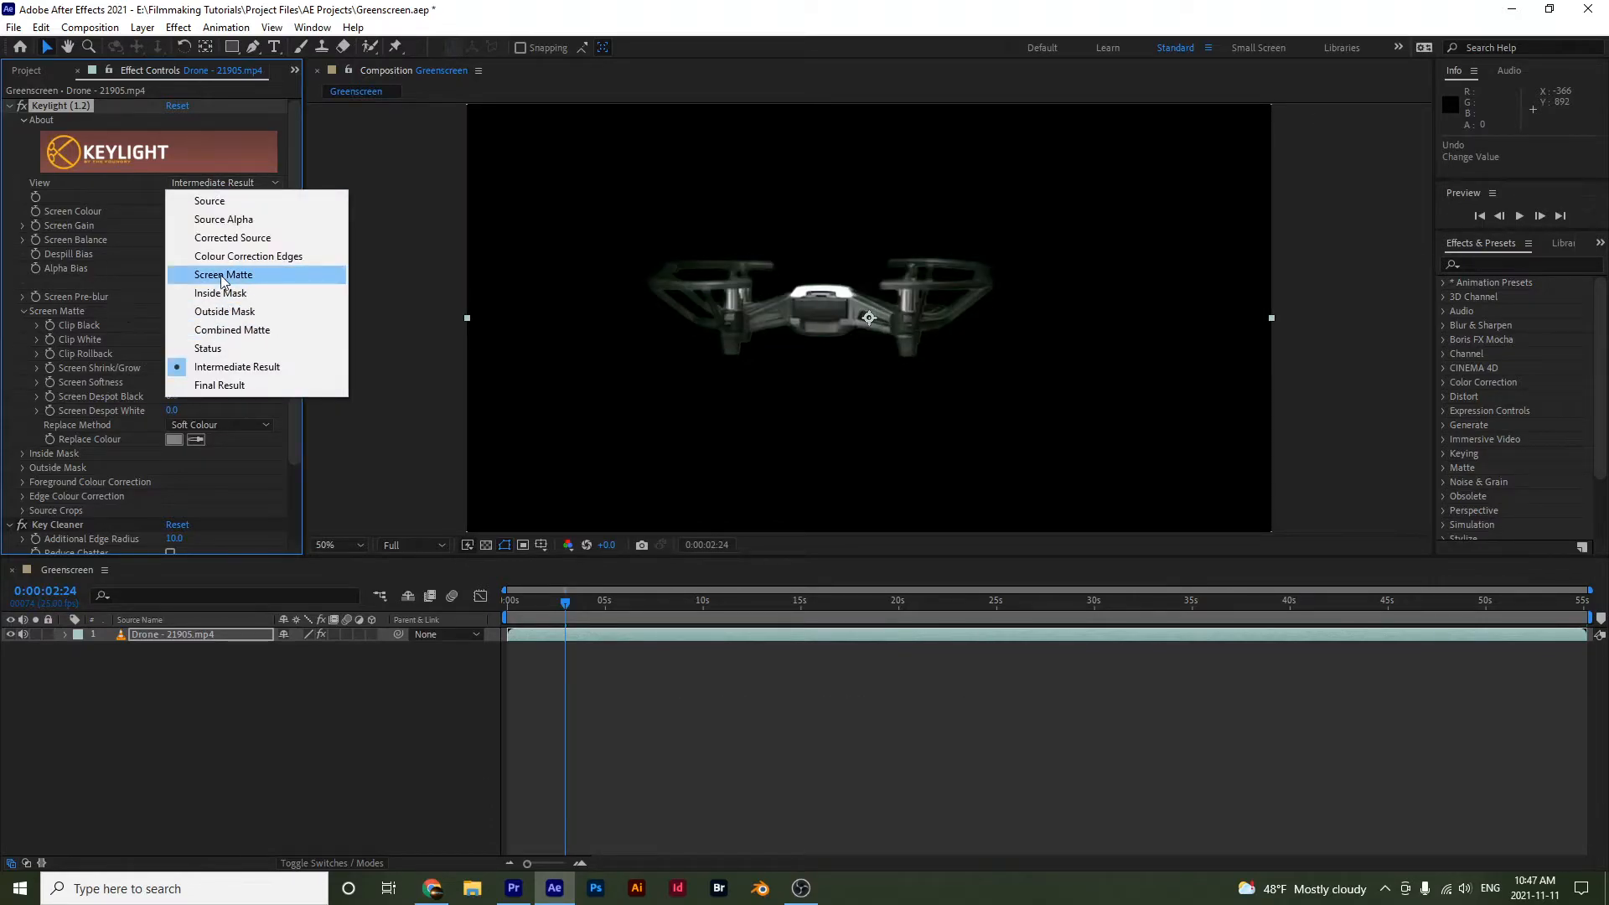
pyautogui.click(219, 277)
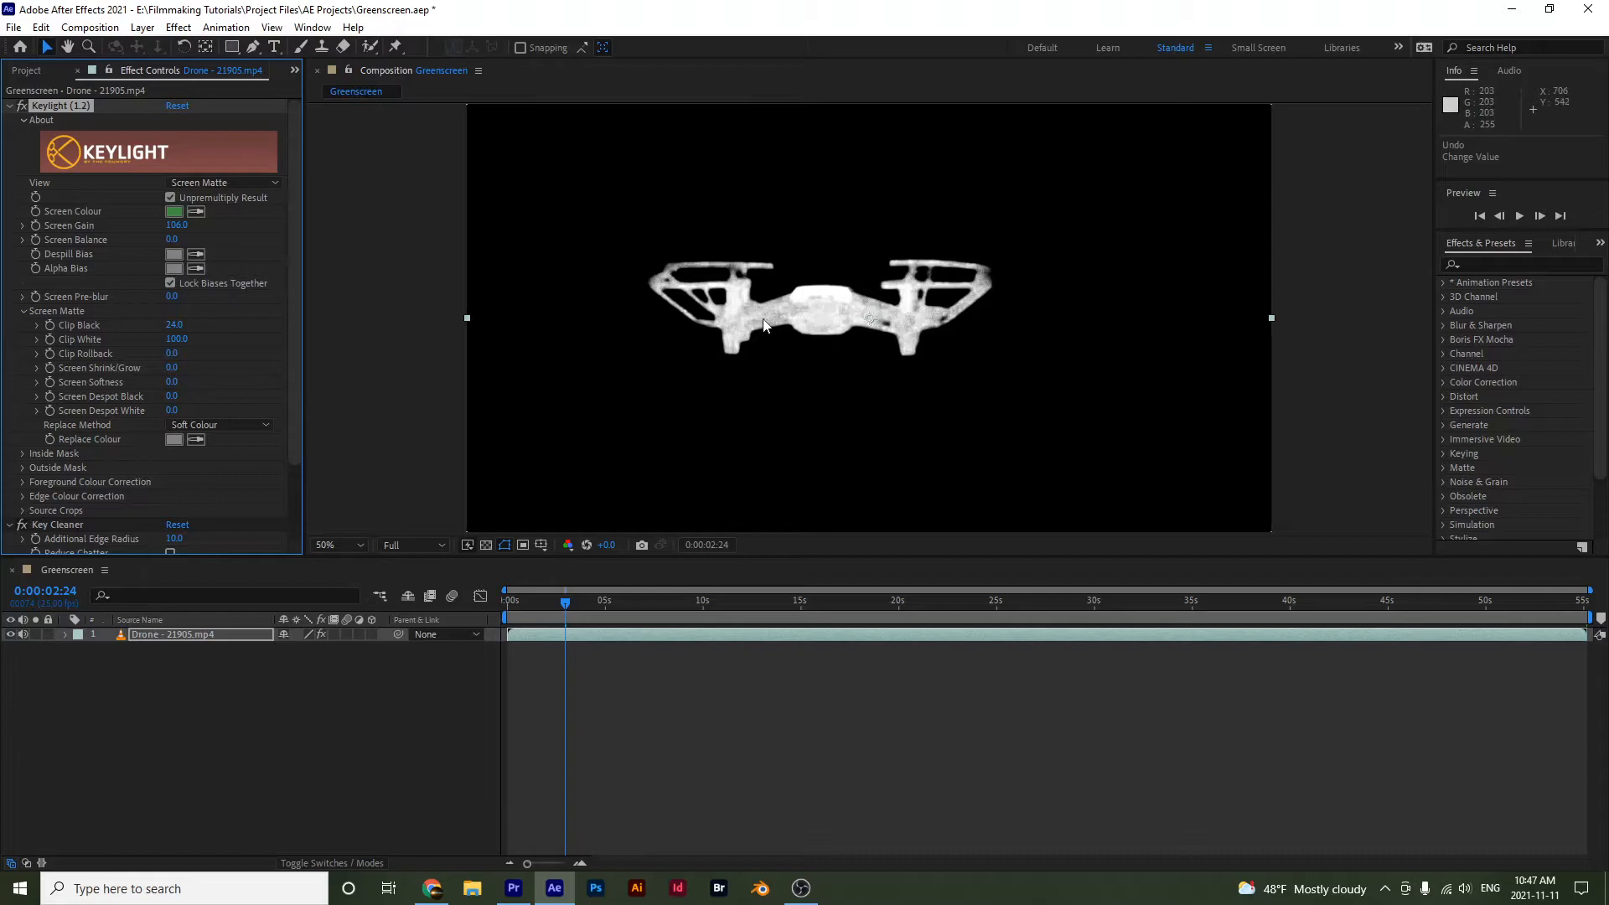
pyautogui.moveTo(173, 324)
pyautogui.mouseDown()
pyautogui.moveTo(206, 319)
pyautogui.moveTo(166, 325)
pyautogui.moveTo(168, 341)
pyautogui.mouseUp()
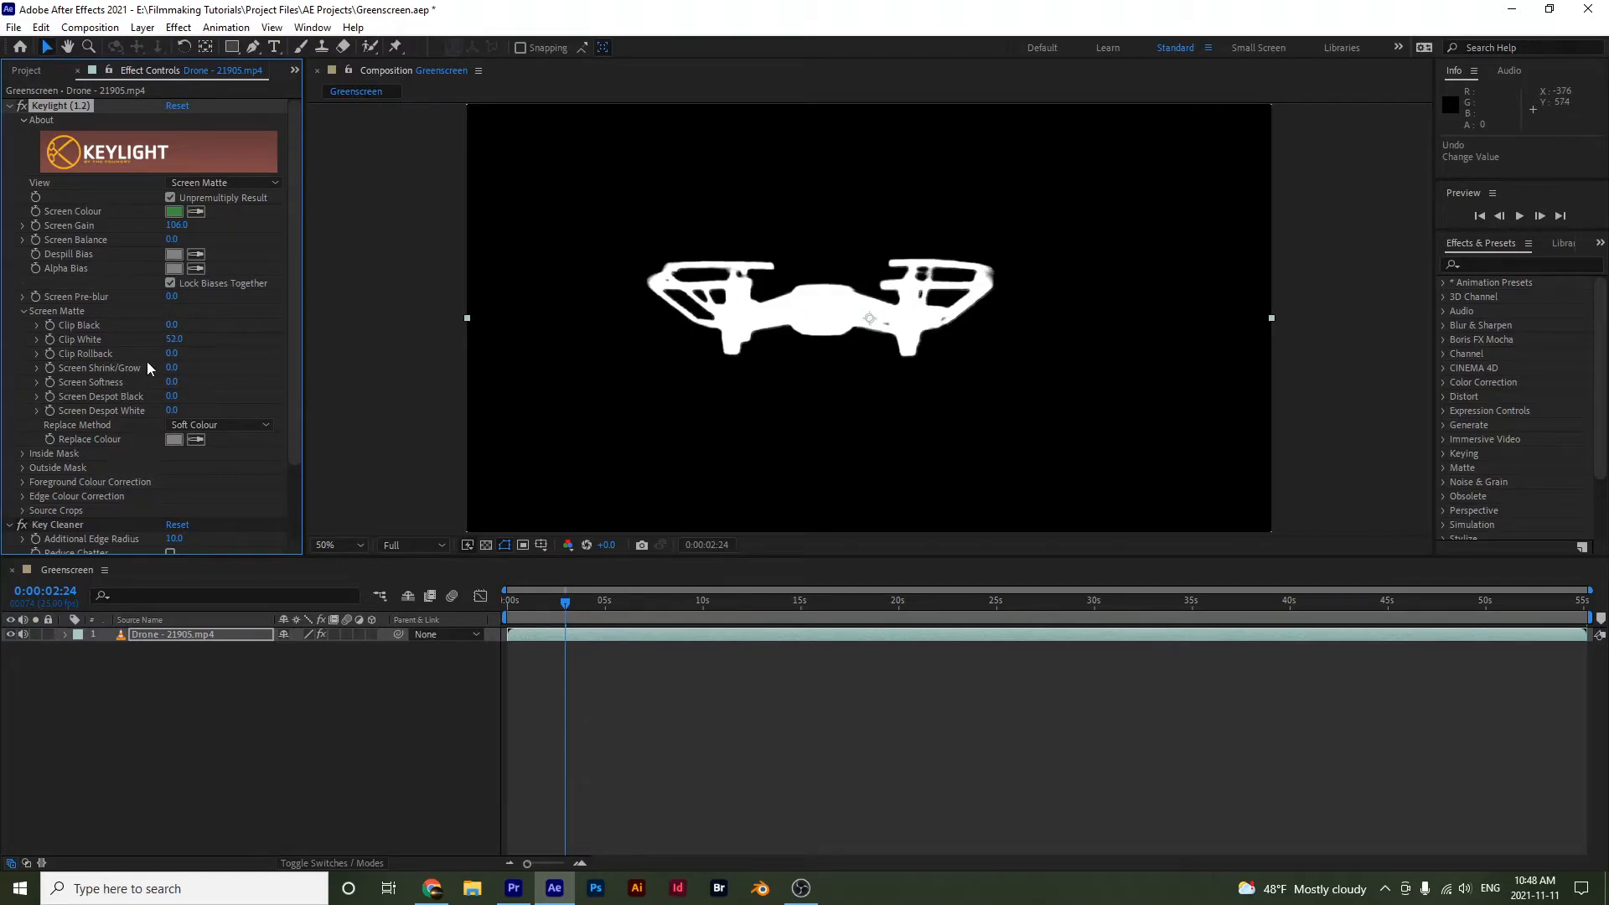
# Try shrinking the matte with Screen Shrink/Grow, and set the value back to 0.
pyautogui.moveTo(174, 369)
pyautogui.mouseDown()
pyautogui.moveTo(139, 365)
pyautogui.moveTo(176, 390)
pyautogui.mouseUp()
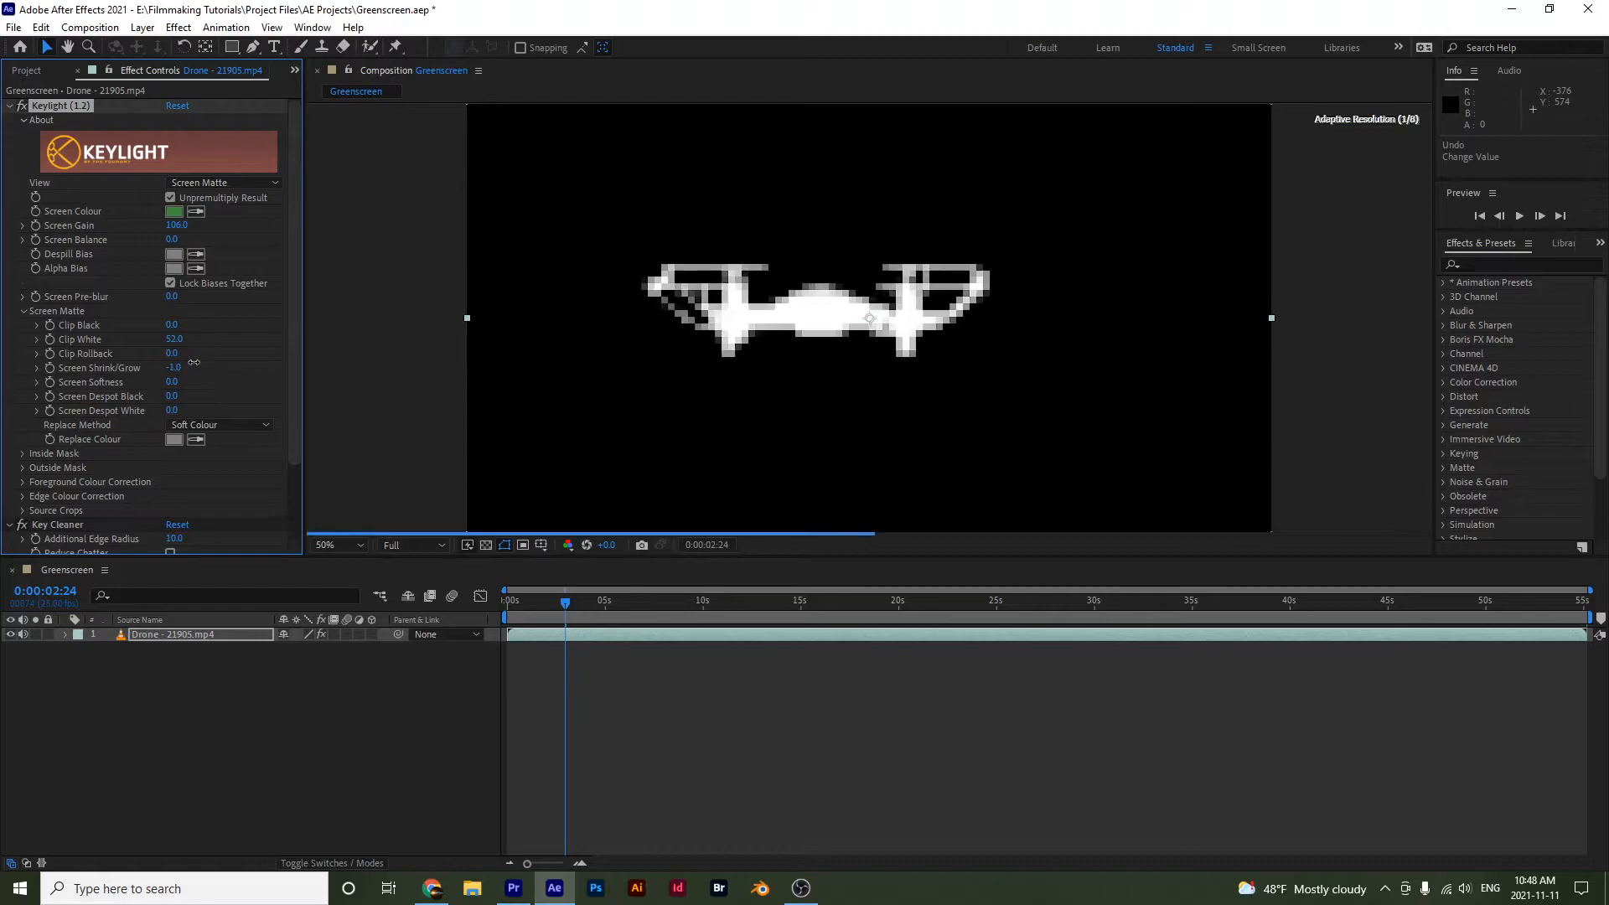
pyautogui.click(184, 368)
pyautogui.write('0')
pyautogui.press('Return')
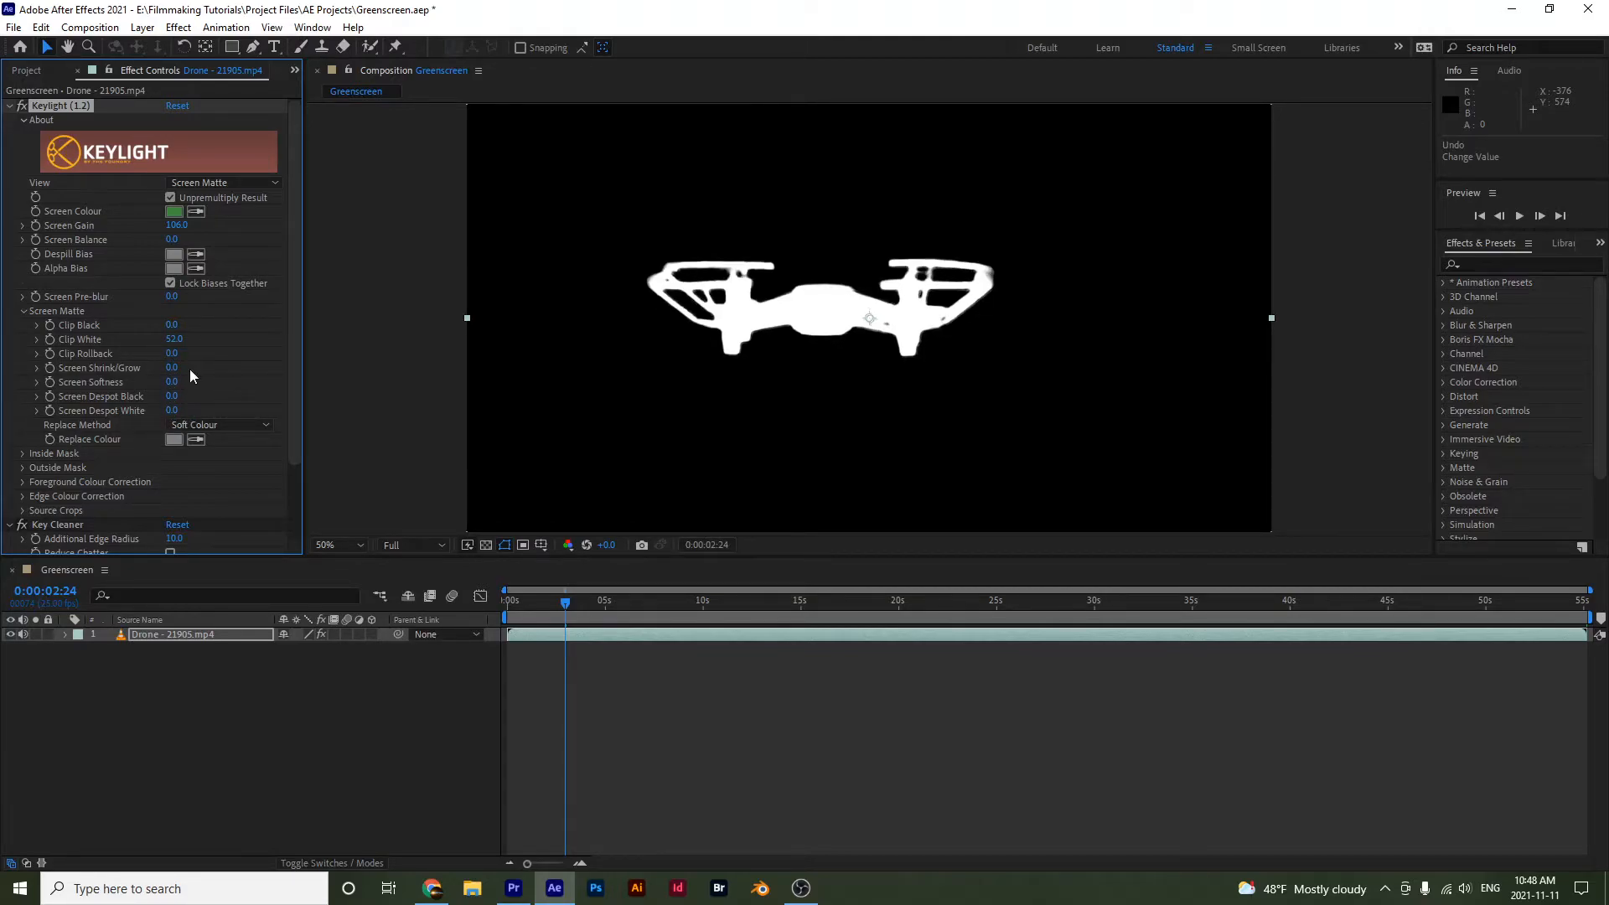
# Set Keylight's Screen Softness to 3.5 and switch the view to Intermediate Result.
pyautogui.moveTo(171, 390); pyautogui.dragTo(172, 397)
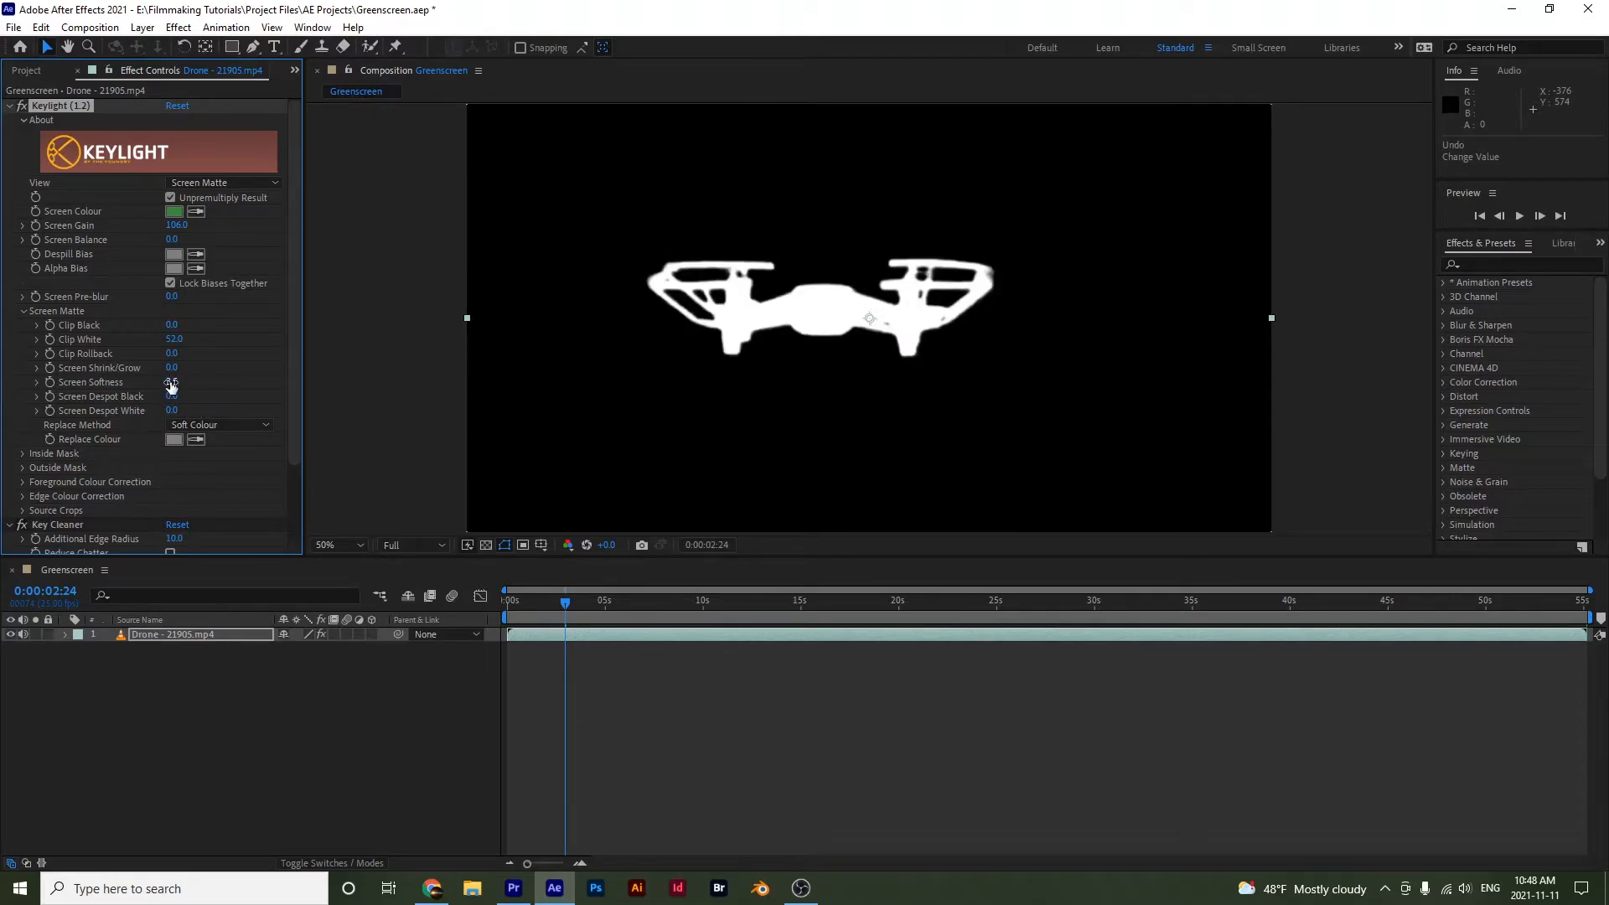
pyautogui.moveTo(171, 396)
pyautogui.mouseDown()
pyautogui.moveTo(168, 420)
pyautogui.moveTo(159, 399)
pyautogui.moveTo(173, 403)
pyautogui.mouseUp()
pyautogui.click(214, 184)
pyautogui.click(239, 366)
# Preview the key in Keylight's Final Result view and undo the view change.
pyautogui.click(222, 184)
pyautogui.click(252, 385)
pyautogui.hotkey('ctrl', 'z')
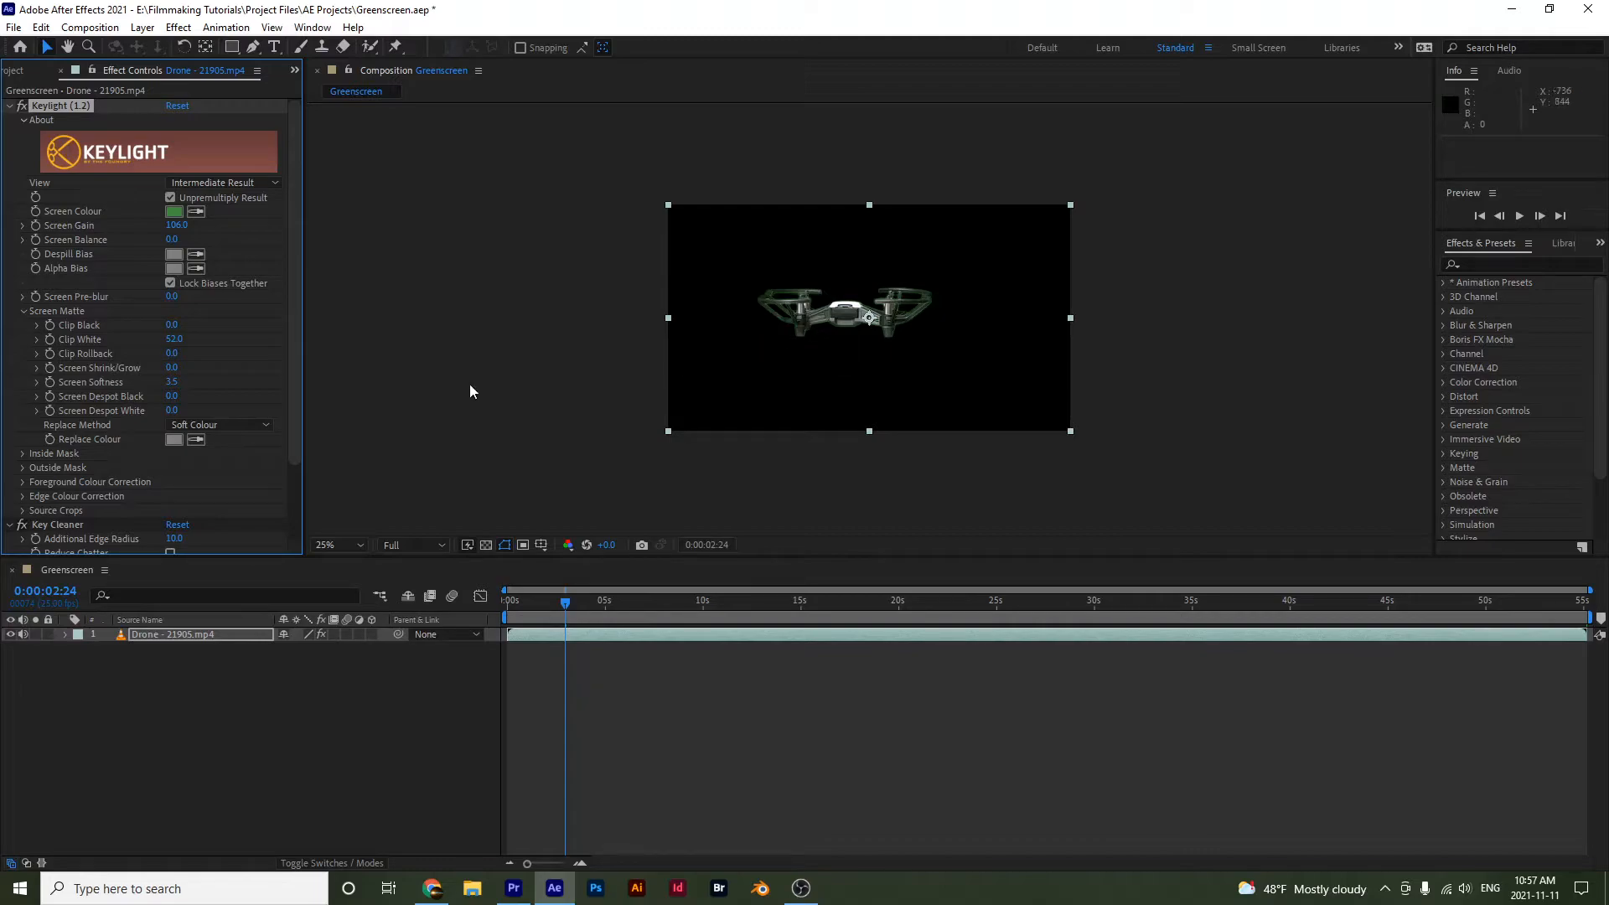
# Set Key Cleaner's Additional Edge Radius to 6.
pyautogui.moveTo(292, 378); pyautogui.dragTo(289, 490)
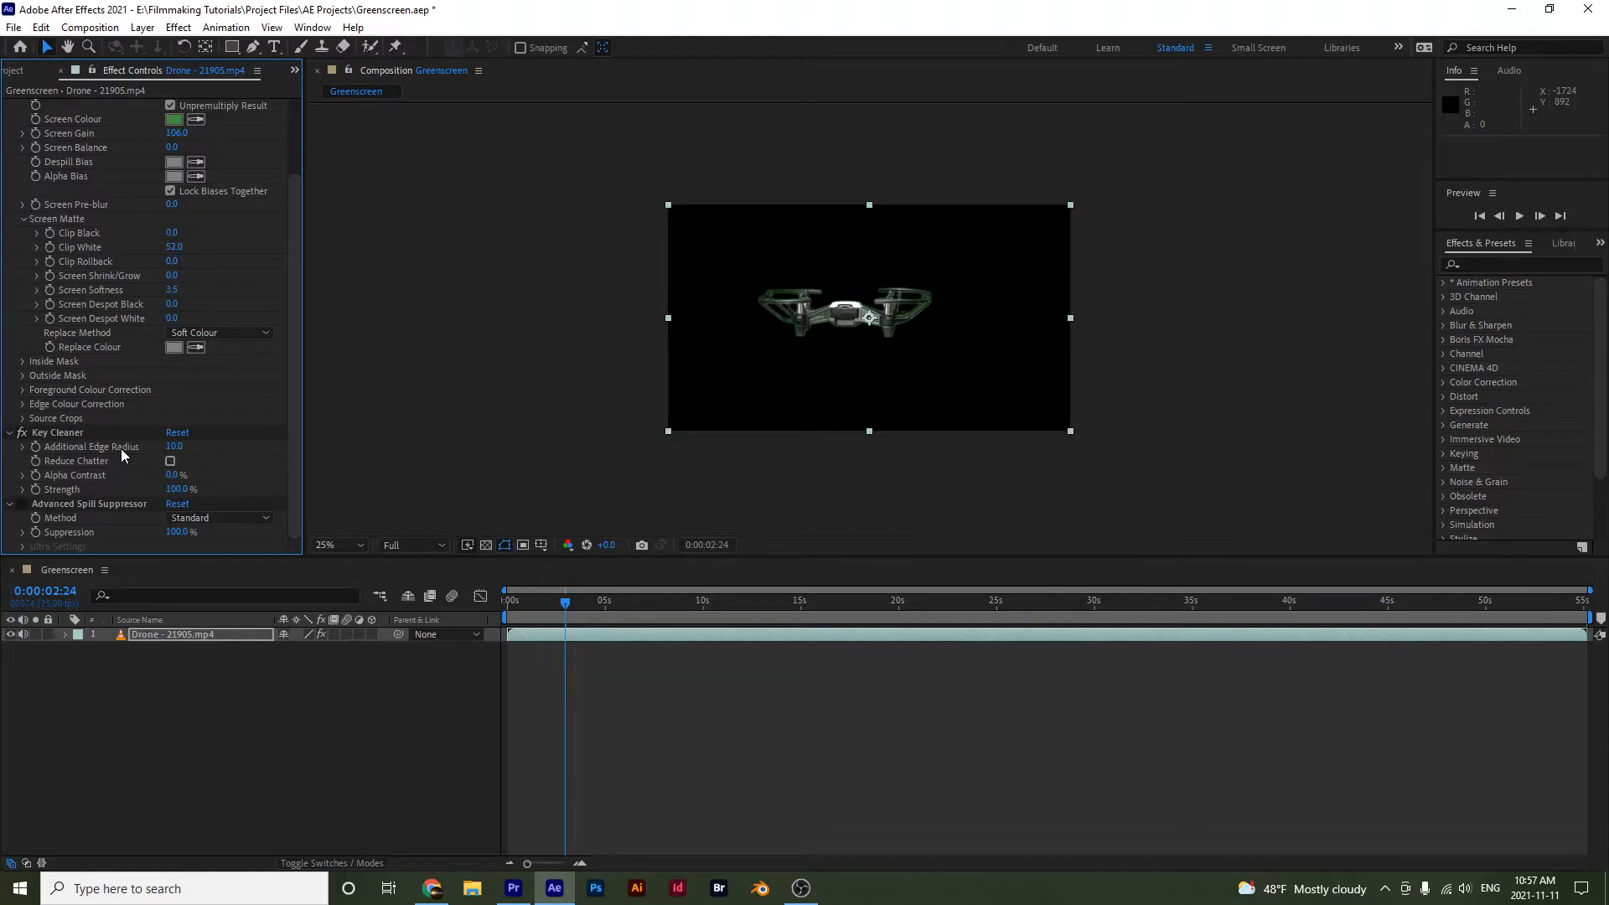
pyautogui.click(174, 448)
pyautogui.write('6')
pyautogui.press('Return')
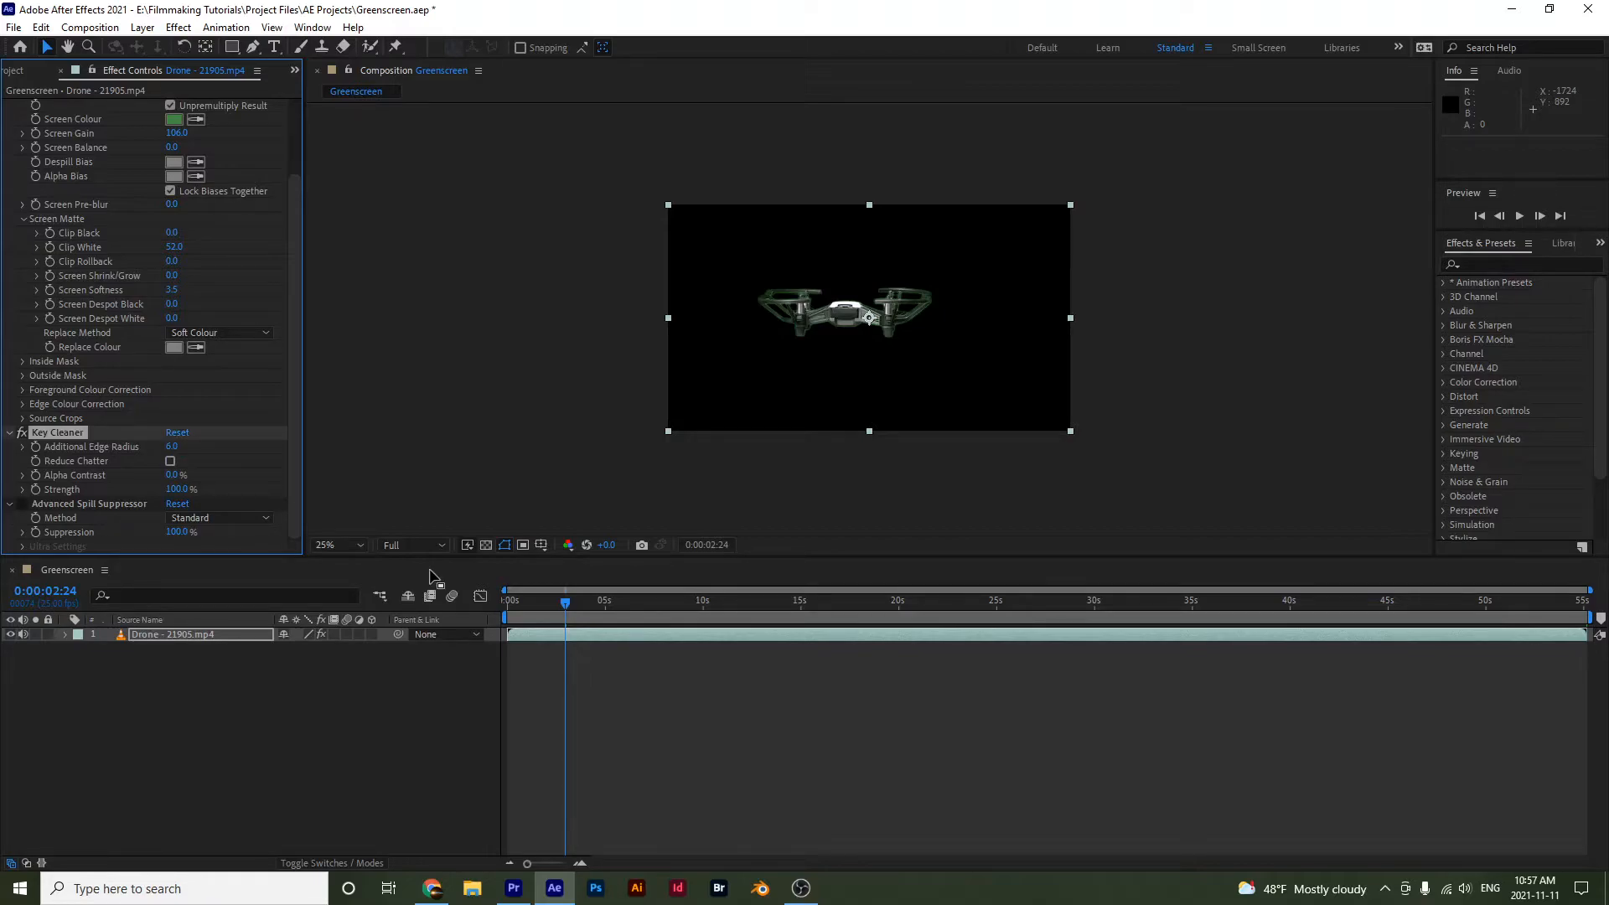
# Try much larger Additional Edge Radius values on a close-up of the drone, and set the radius back to 6.
pyautogui.press('/')
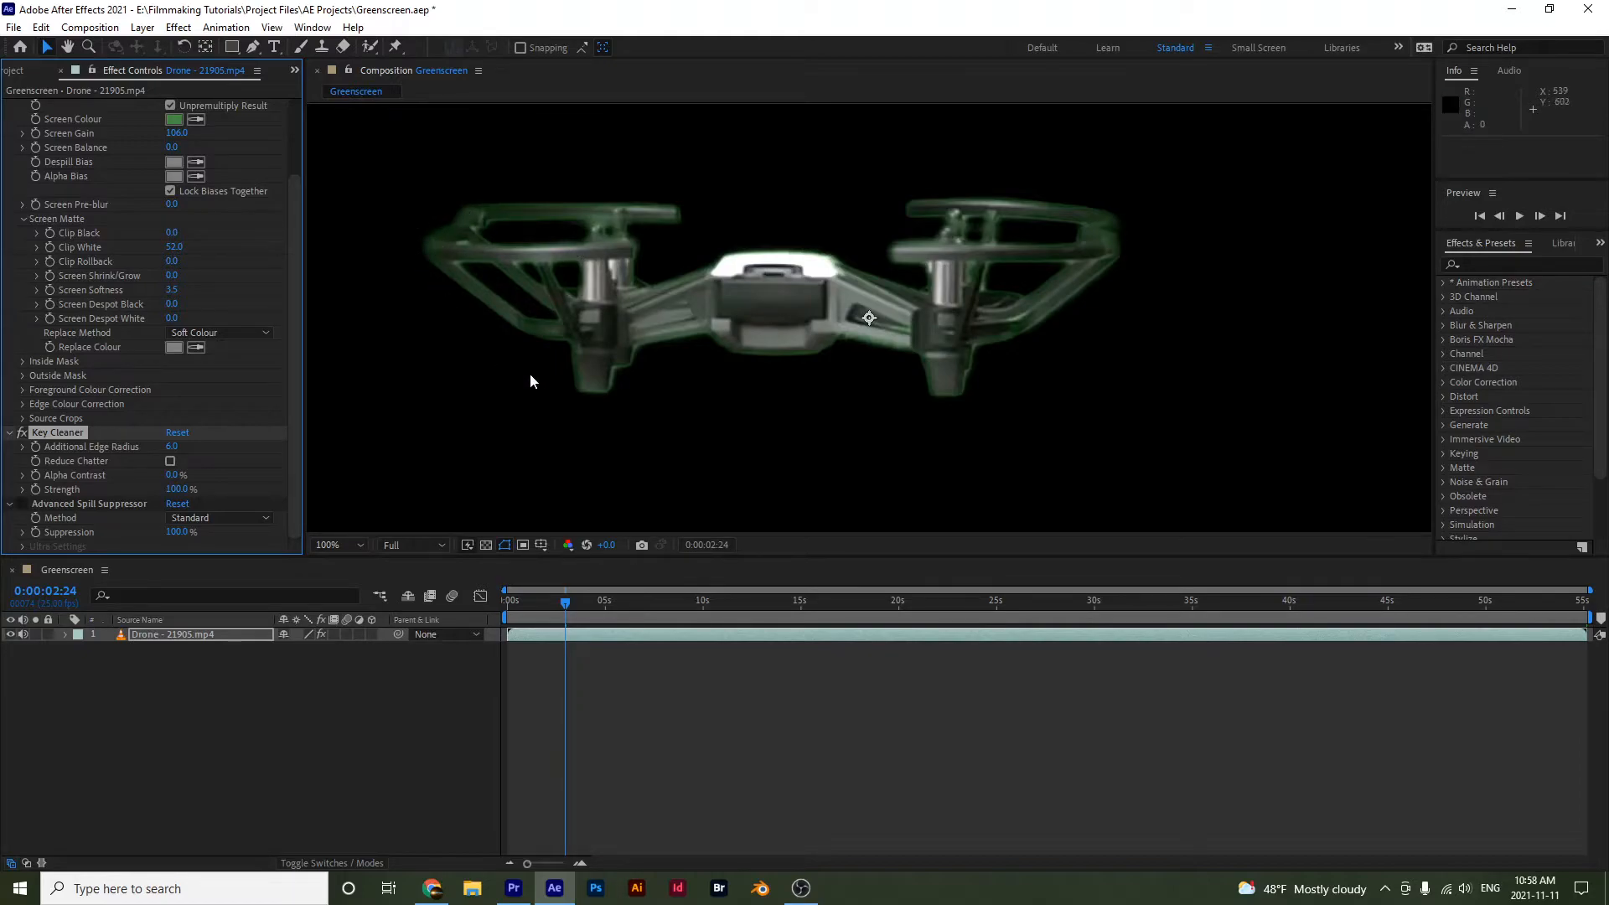
pyautogui.moveTo(170, 453); pyautogui.dragTo(441, 464)
pyautogui.moveTo(187, 453); pyautogui.dragTo(743, 460)
pyautogui.moveTo(172, 453); pyautogui.dragTo(1247, 441)
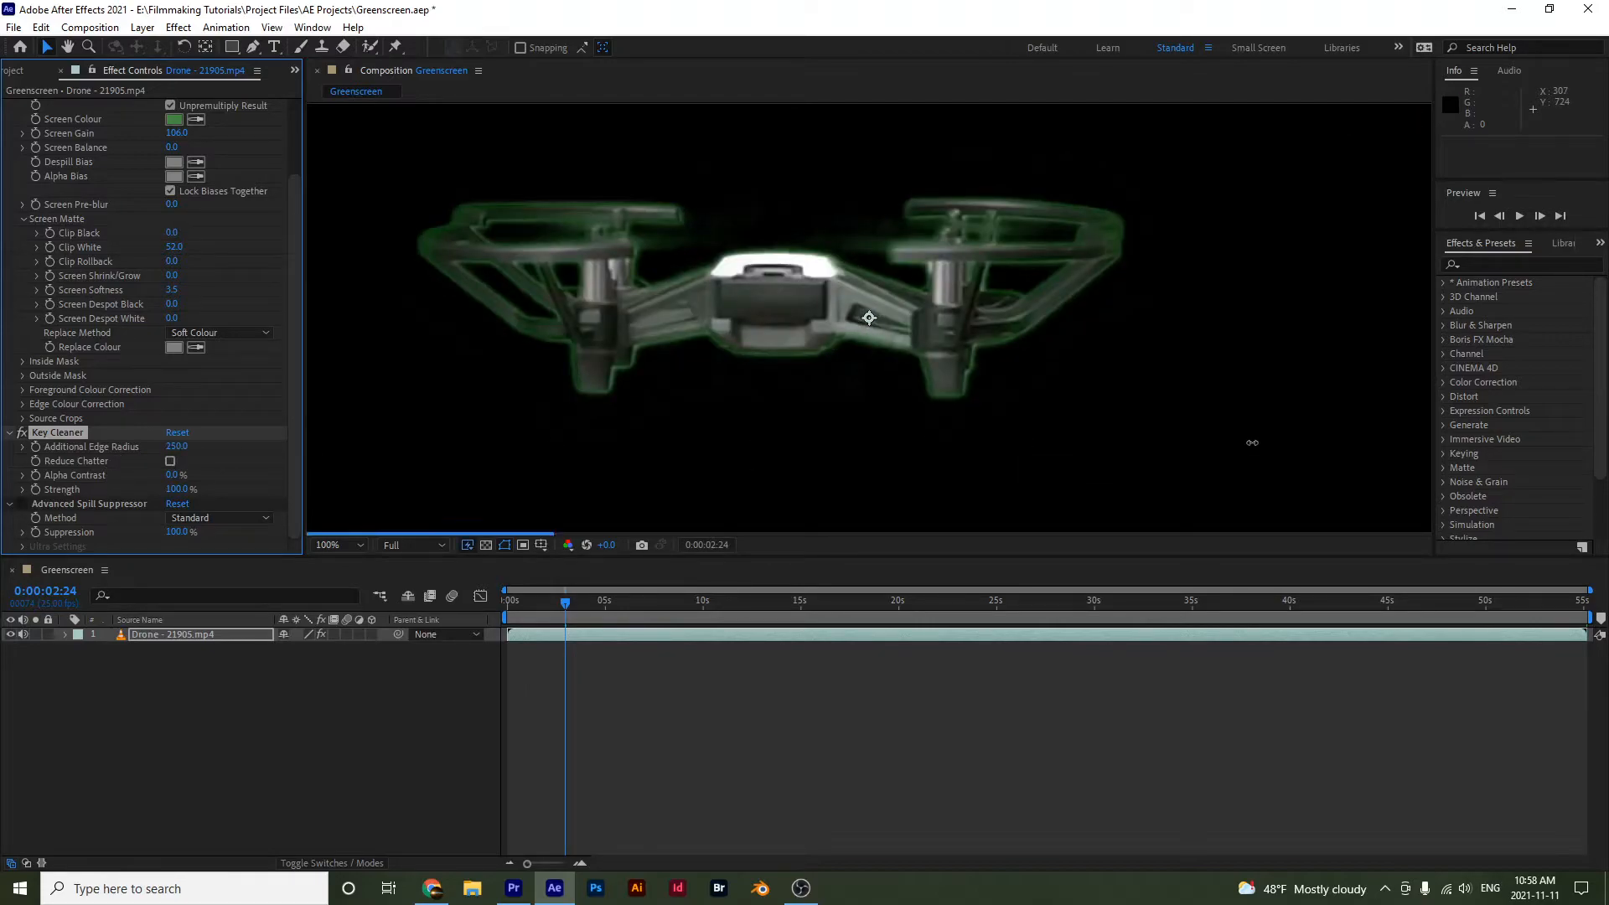
pyautogui.click(172, 448)
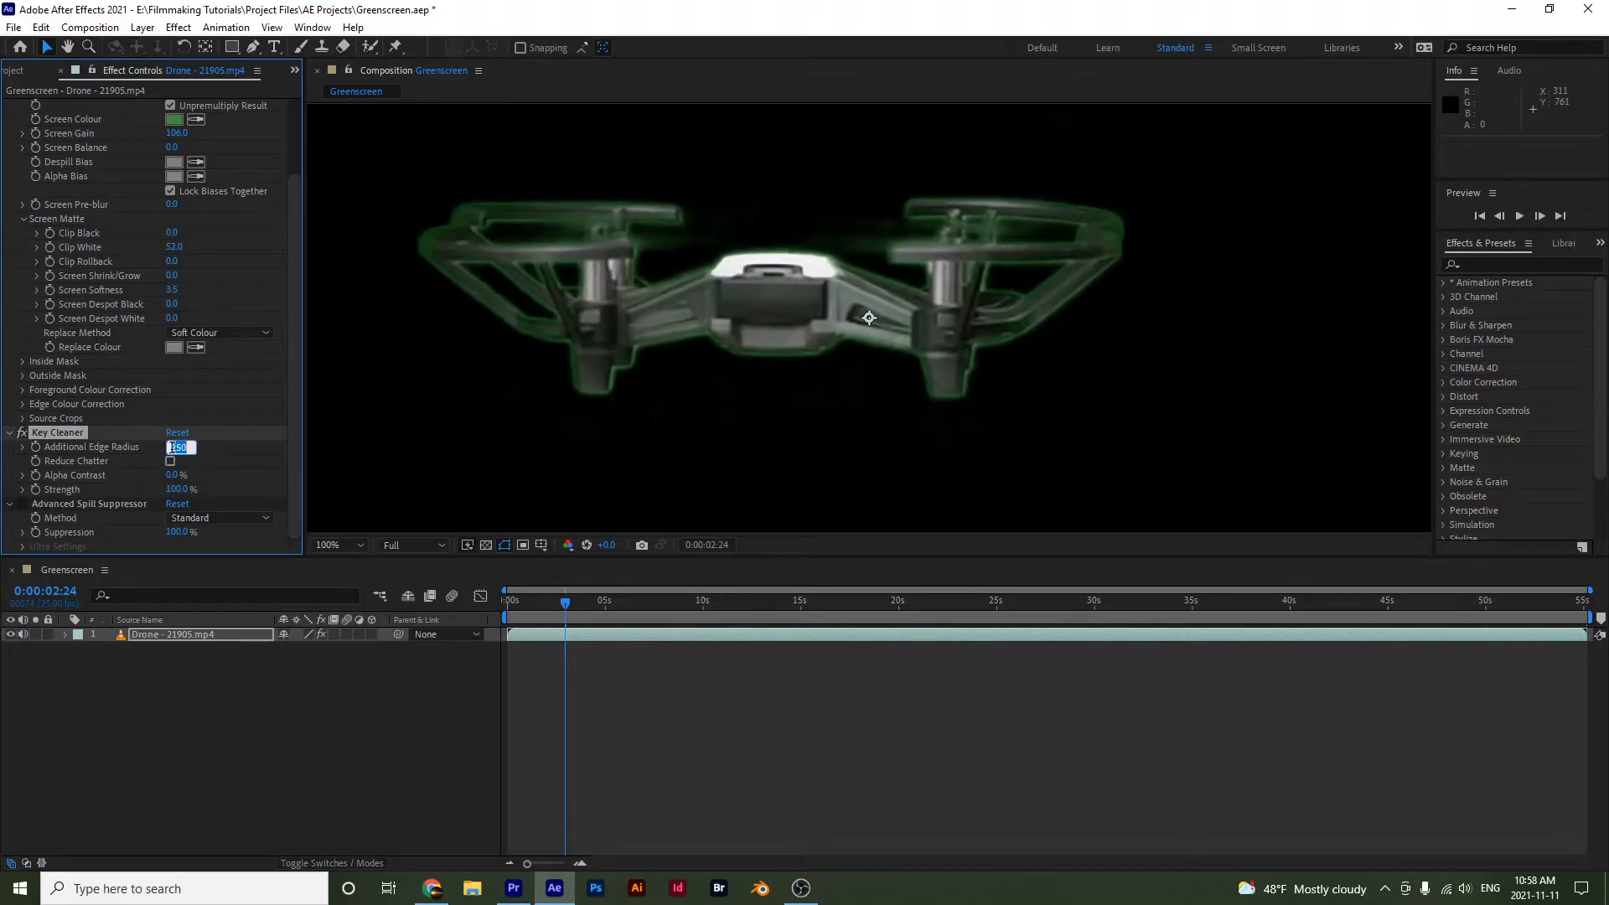
pyautogui.write('6')
pyautogui.press('Return')
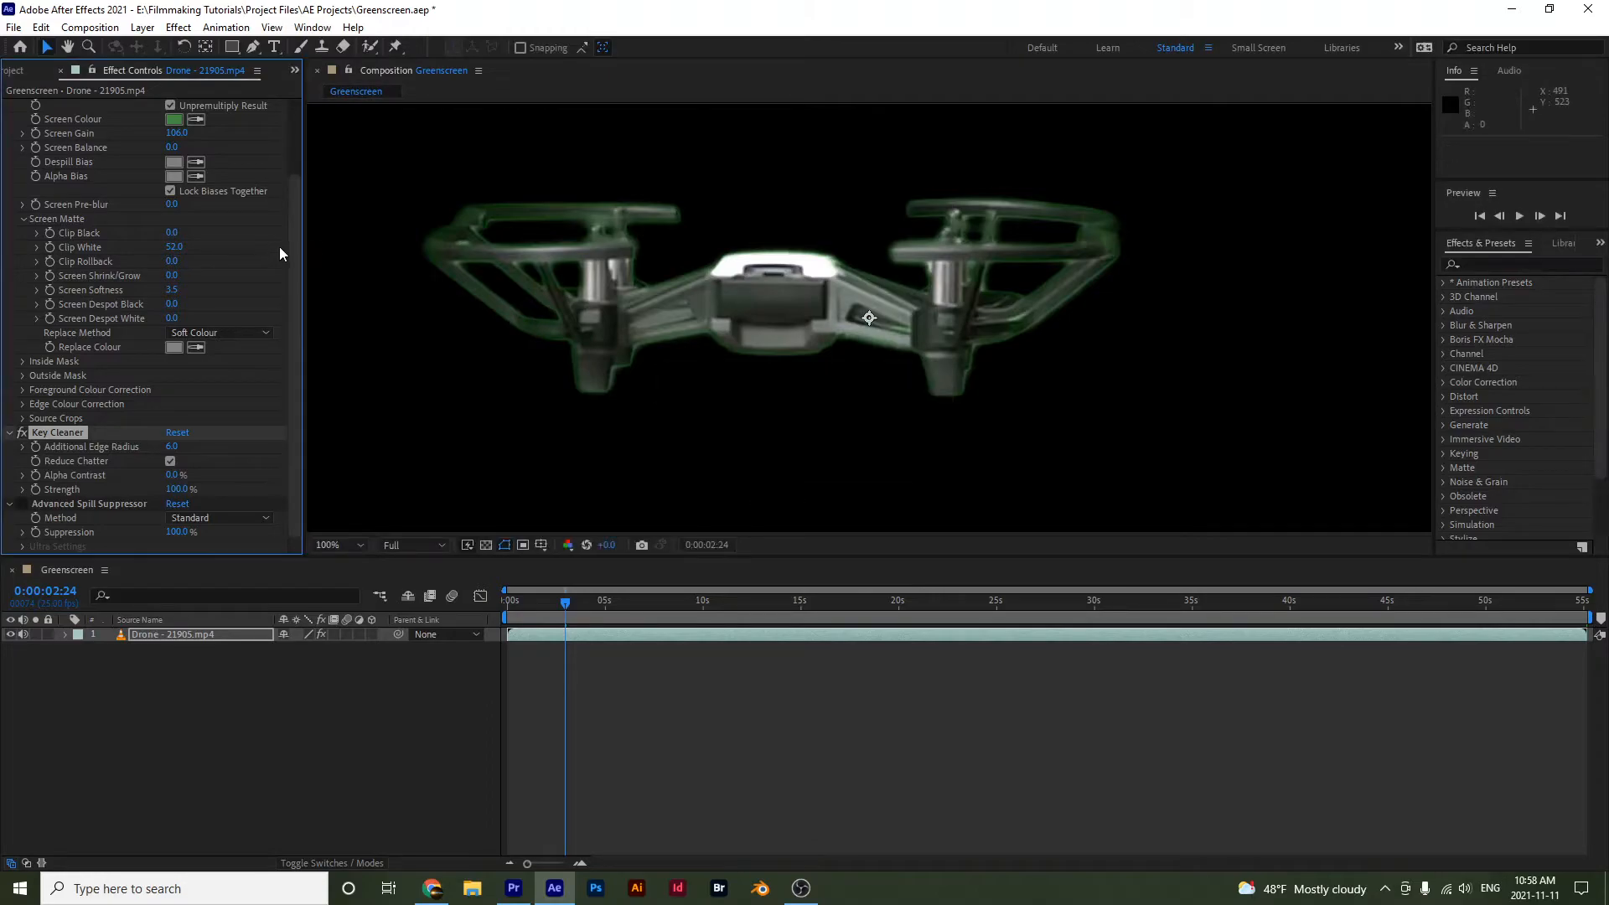
# Examine the drone's edges in Keylight's Final Result view, close up and from afar, and return to Intermediate Result.
pyautogui.moveTo(294, 254); pyautogui.dragTo(294, 136)
pyautogui.click(249, 183)
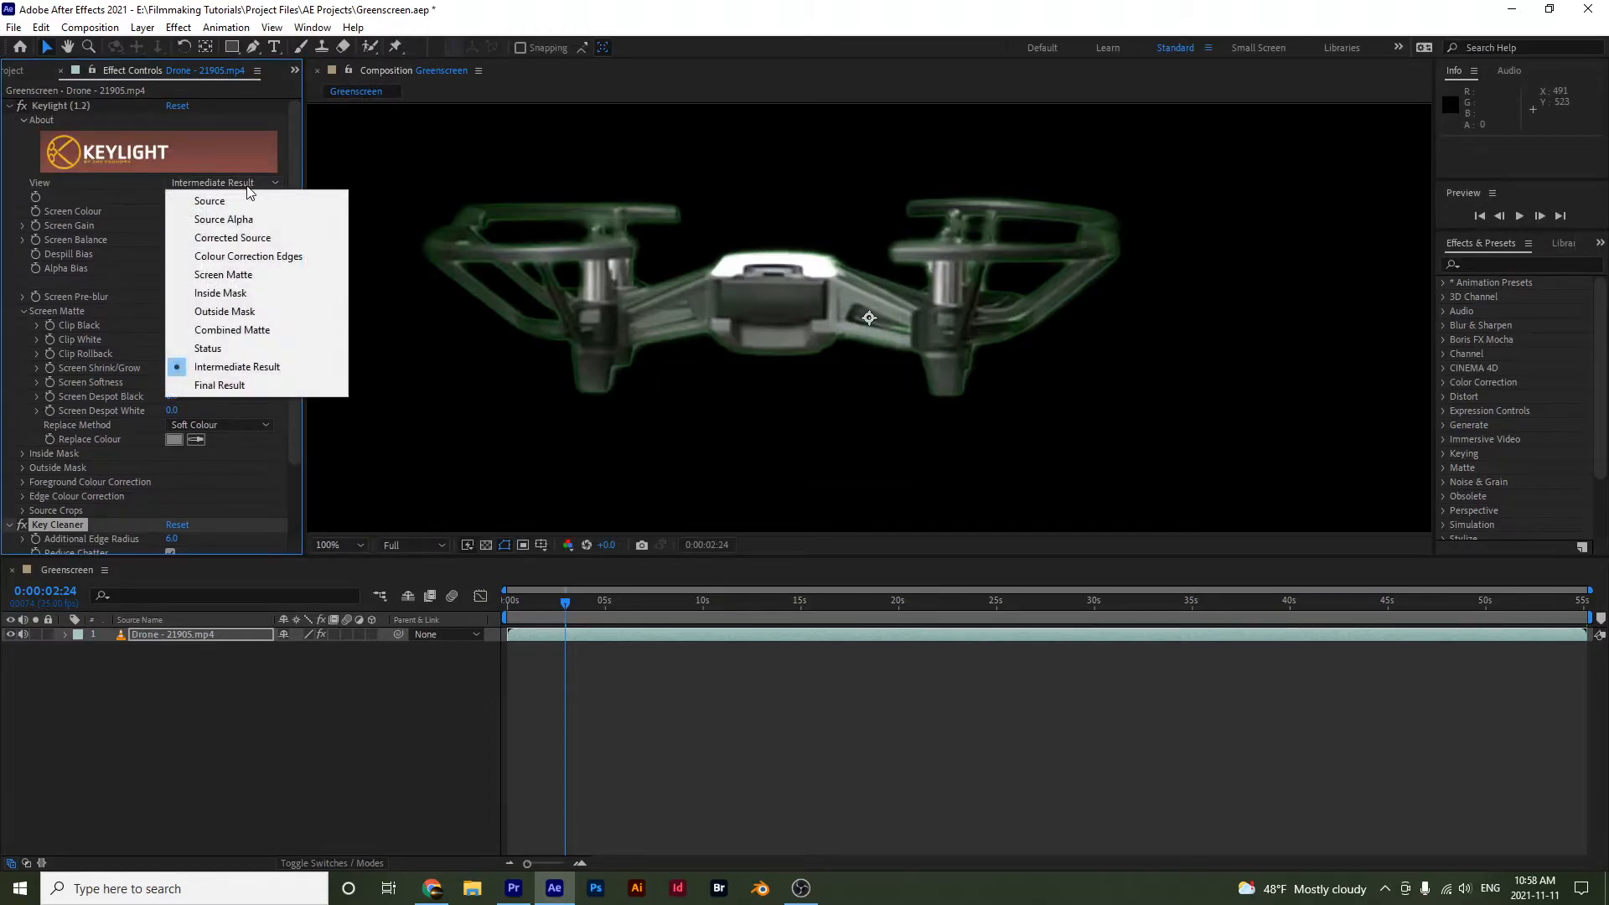
pyautogui.click(265, 388)
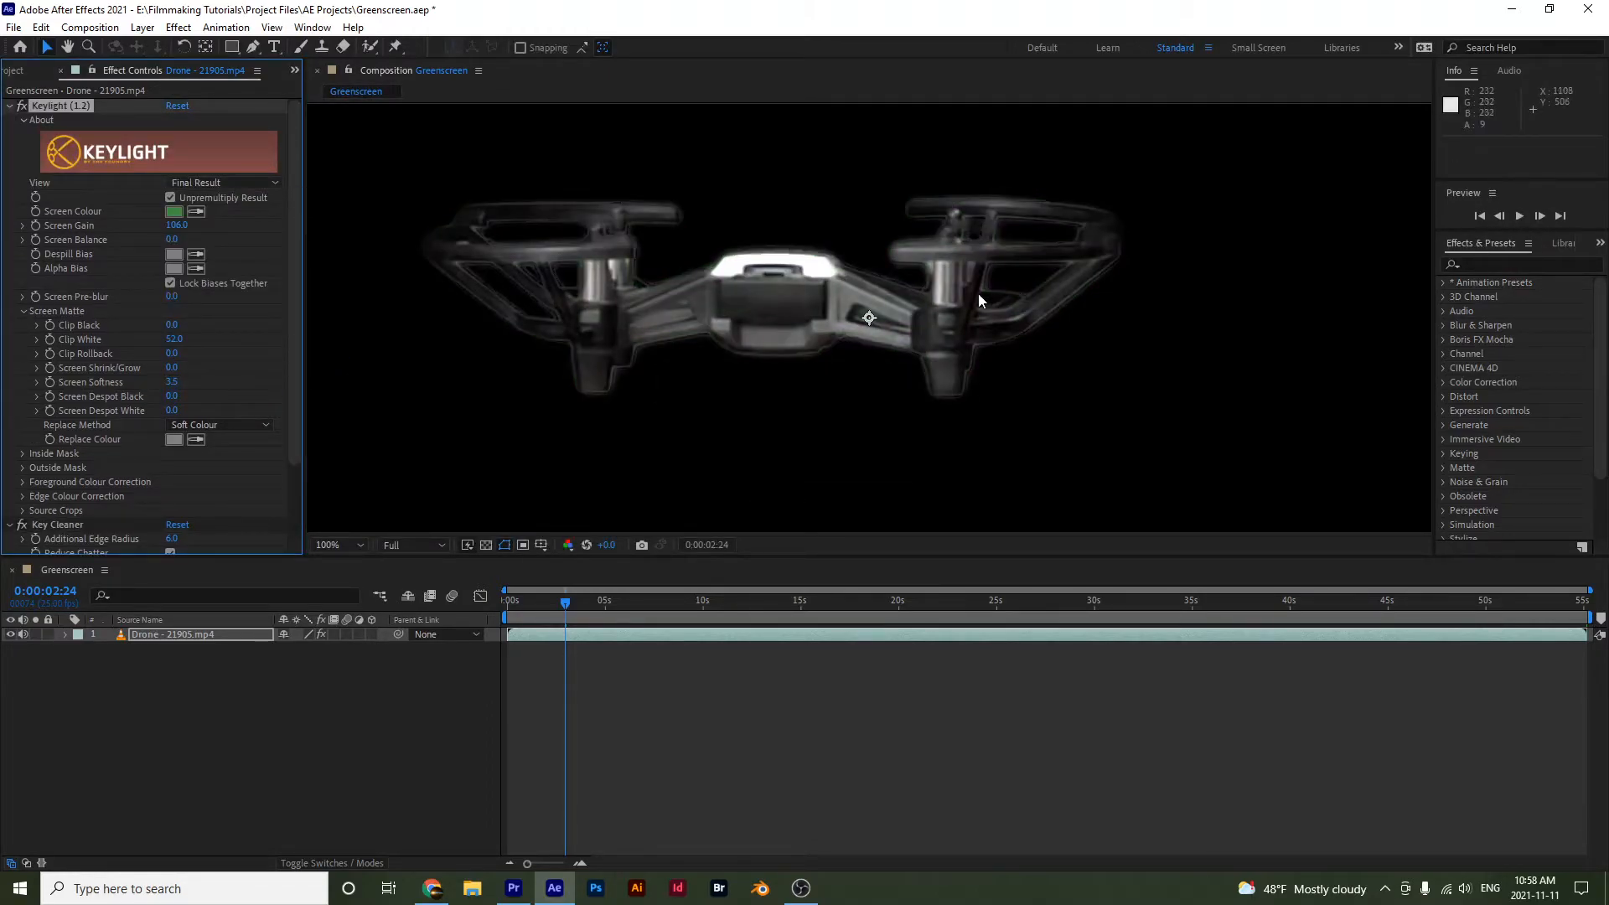
pyautogui.scroll(-3, 905, 320)
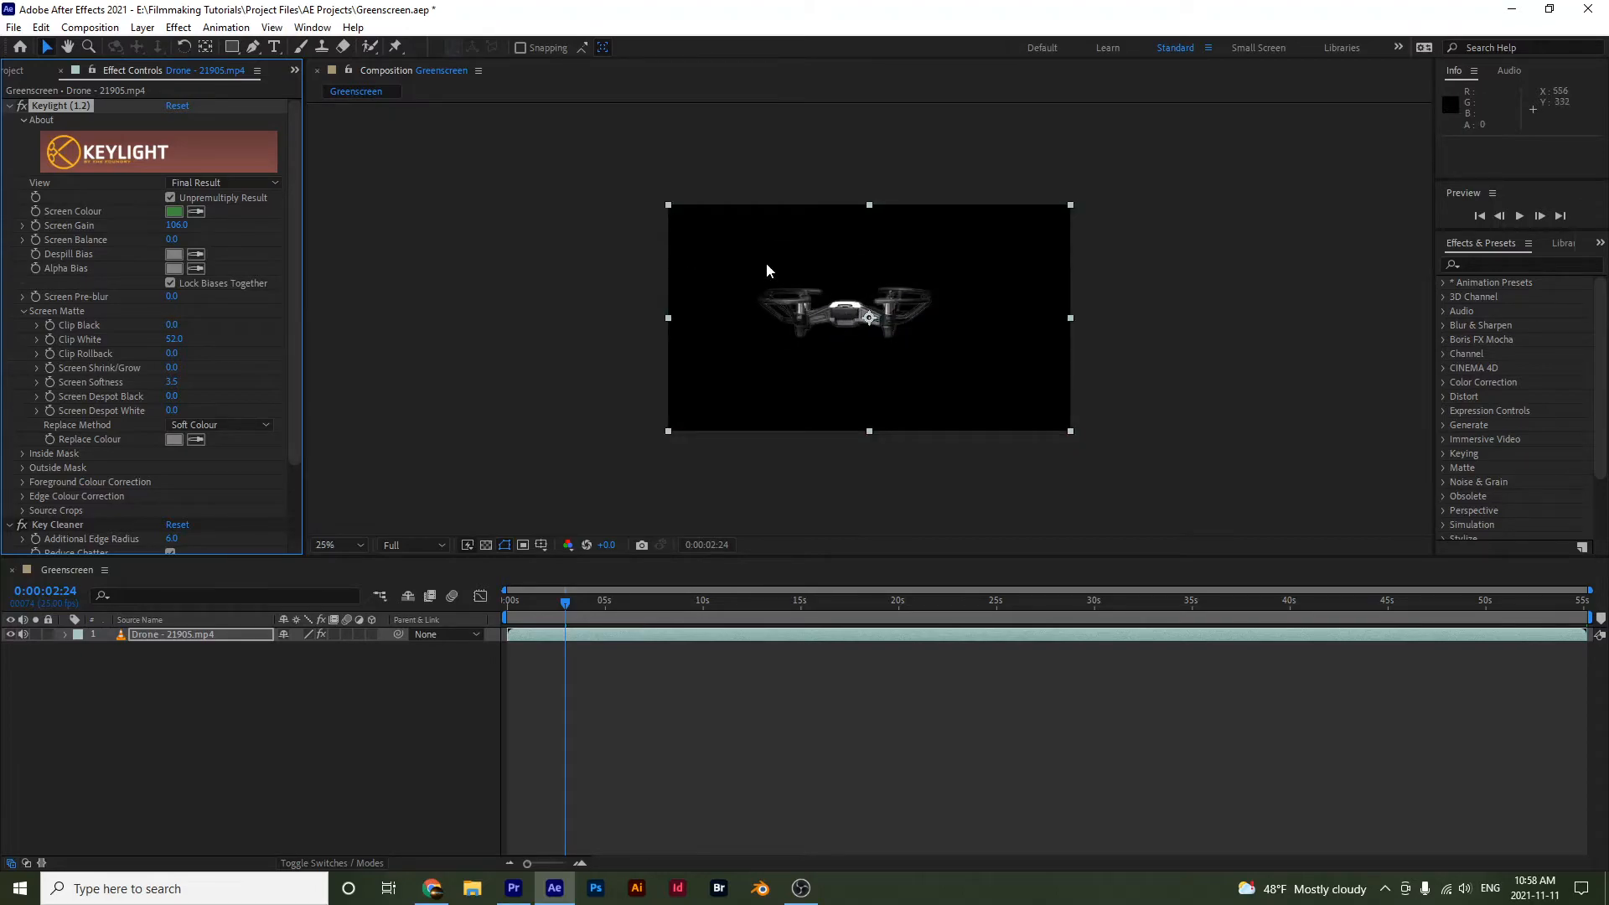
pyautogui.scroll(4, 857, 325)
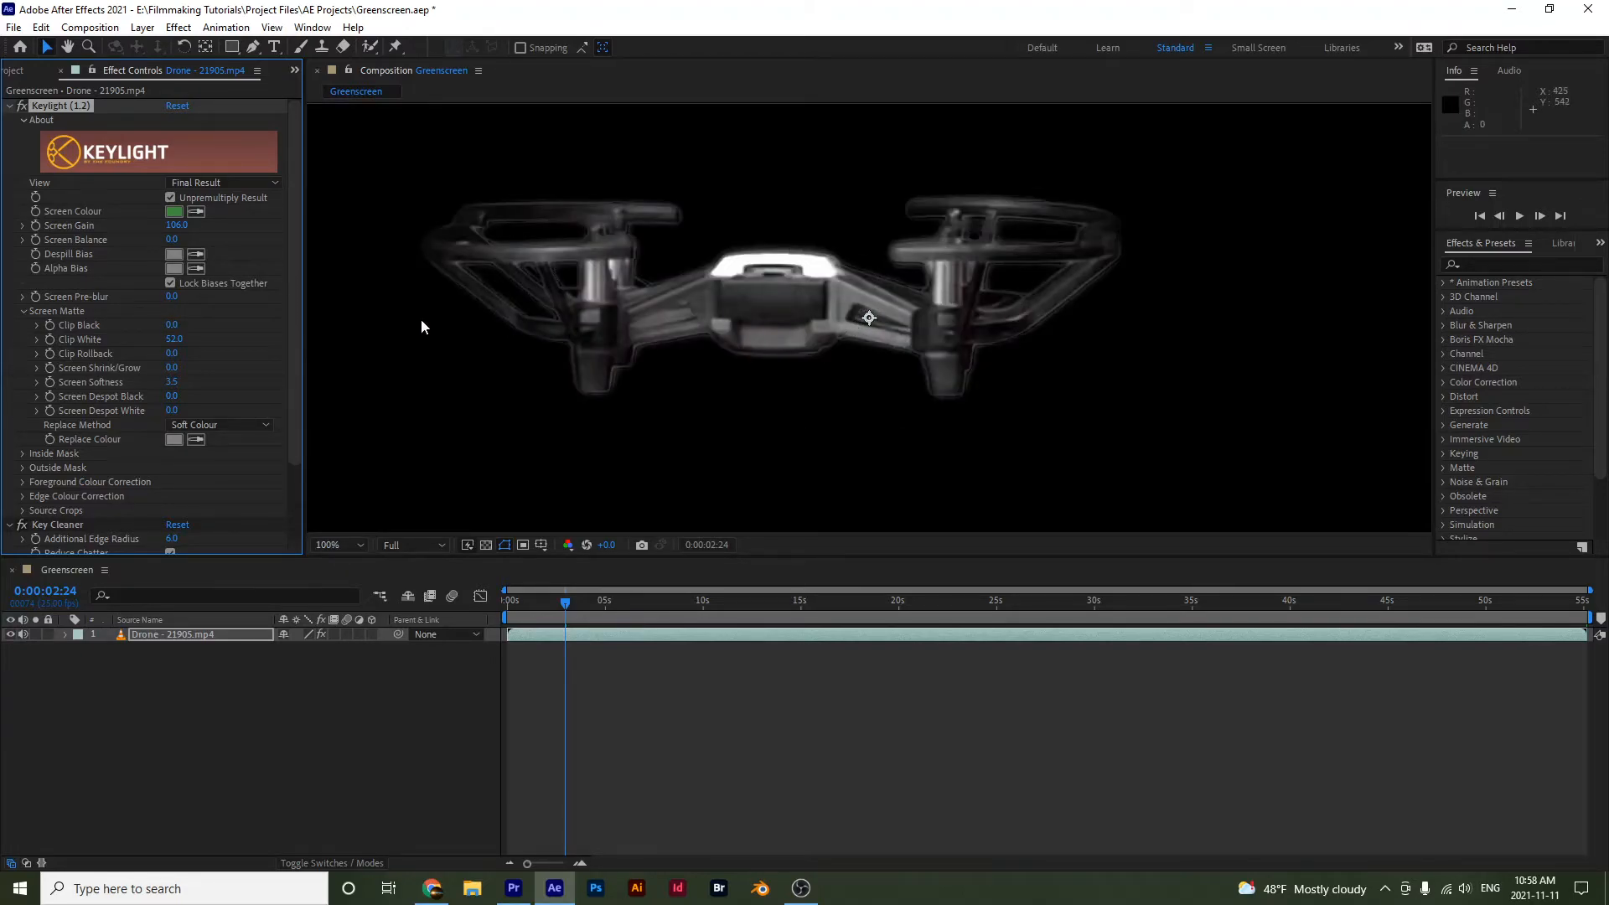
pyautogui.click(214, 184)
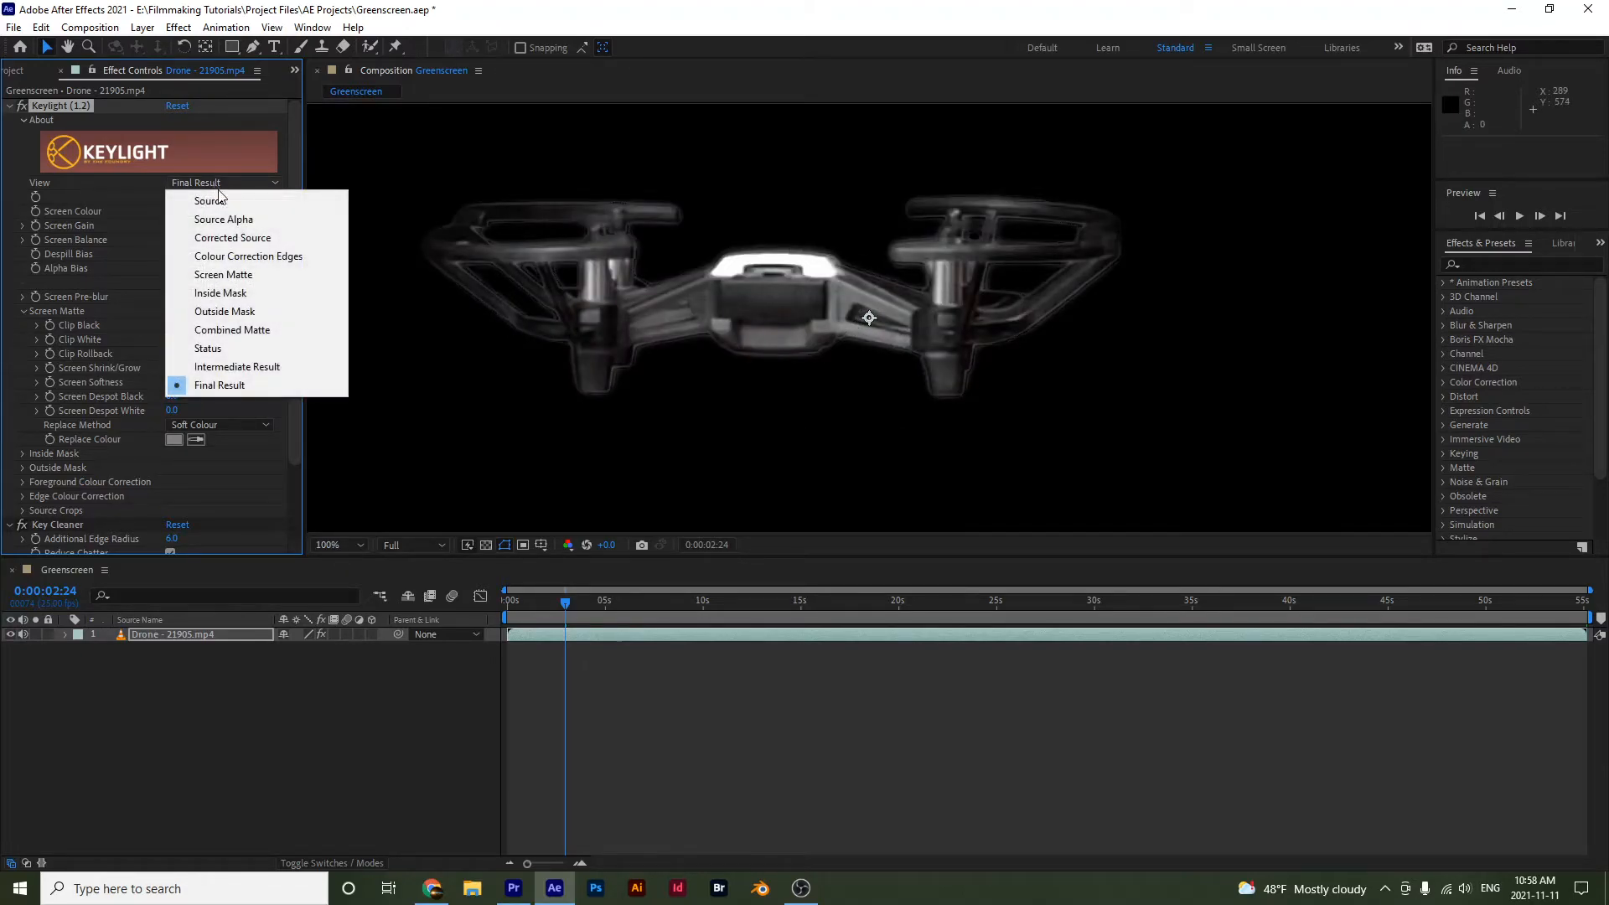
pyautogui.click(216, 369)
# Enable Advanced Spill Suppressor, toggling it off and on to compare the green spill on the drone's edges, and leave it on.
pyautogui.scroll(-2, 303, 396)
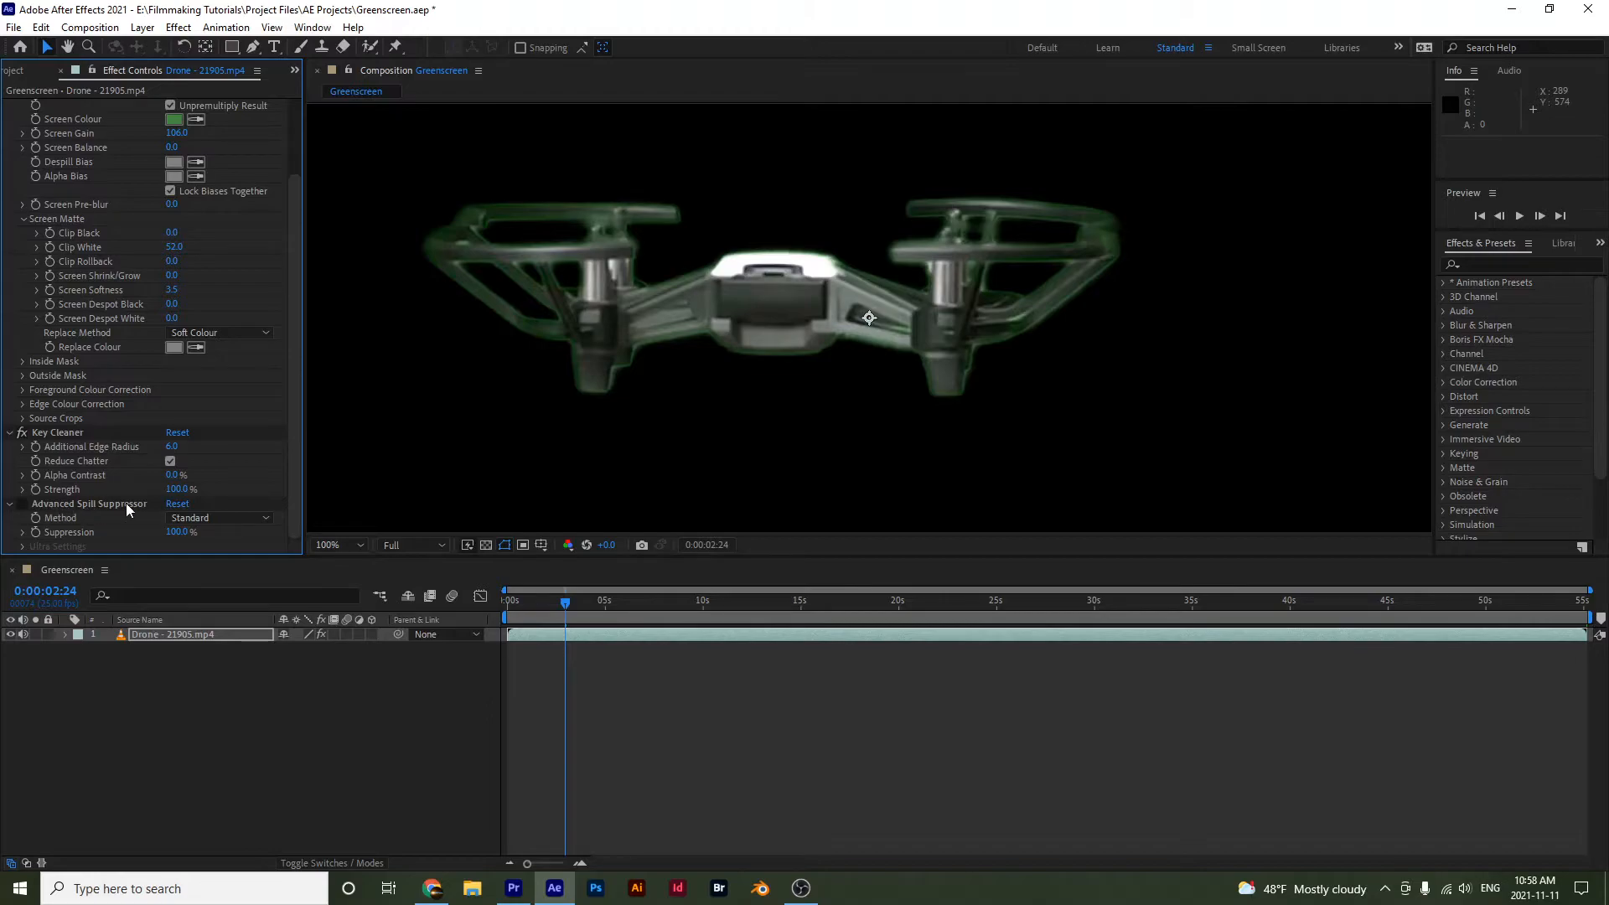
pyautogui.click(22, 503)
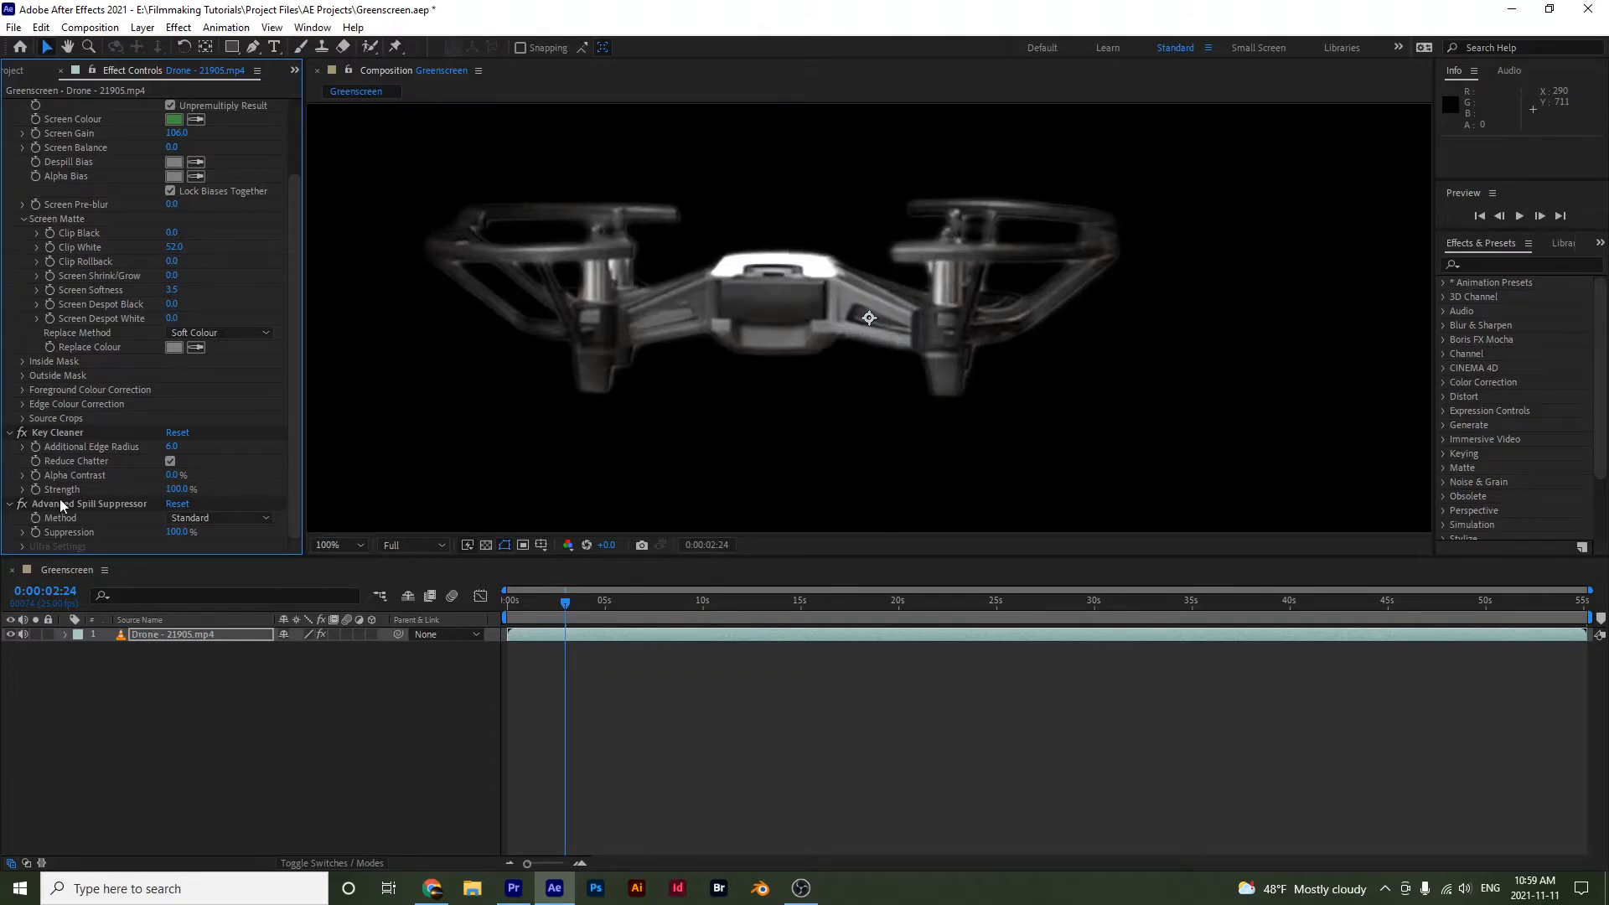
pyautogui.click(22, 506)
pyautogui.click(22, 505)
pyautogui.click(21, 506)
pyautogui.click(23, 507)
pyautogui.click(23, 507)
pyautogui.click(23, 507)
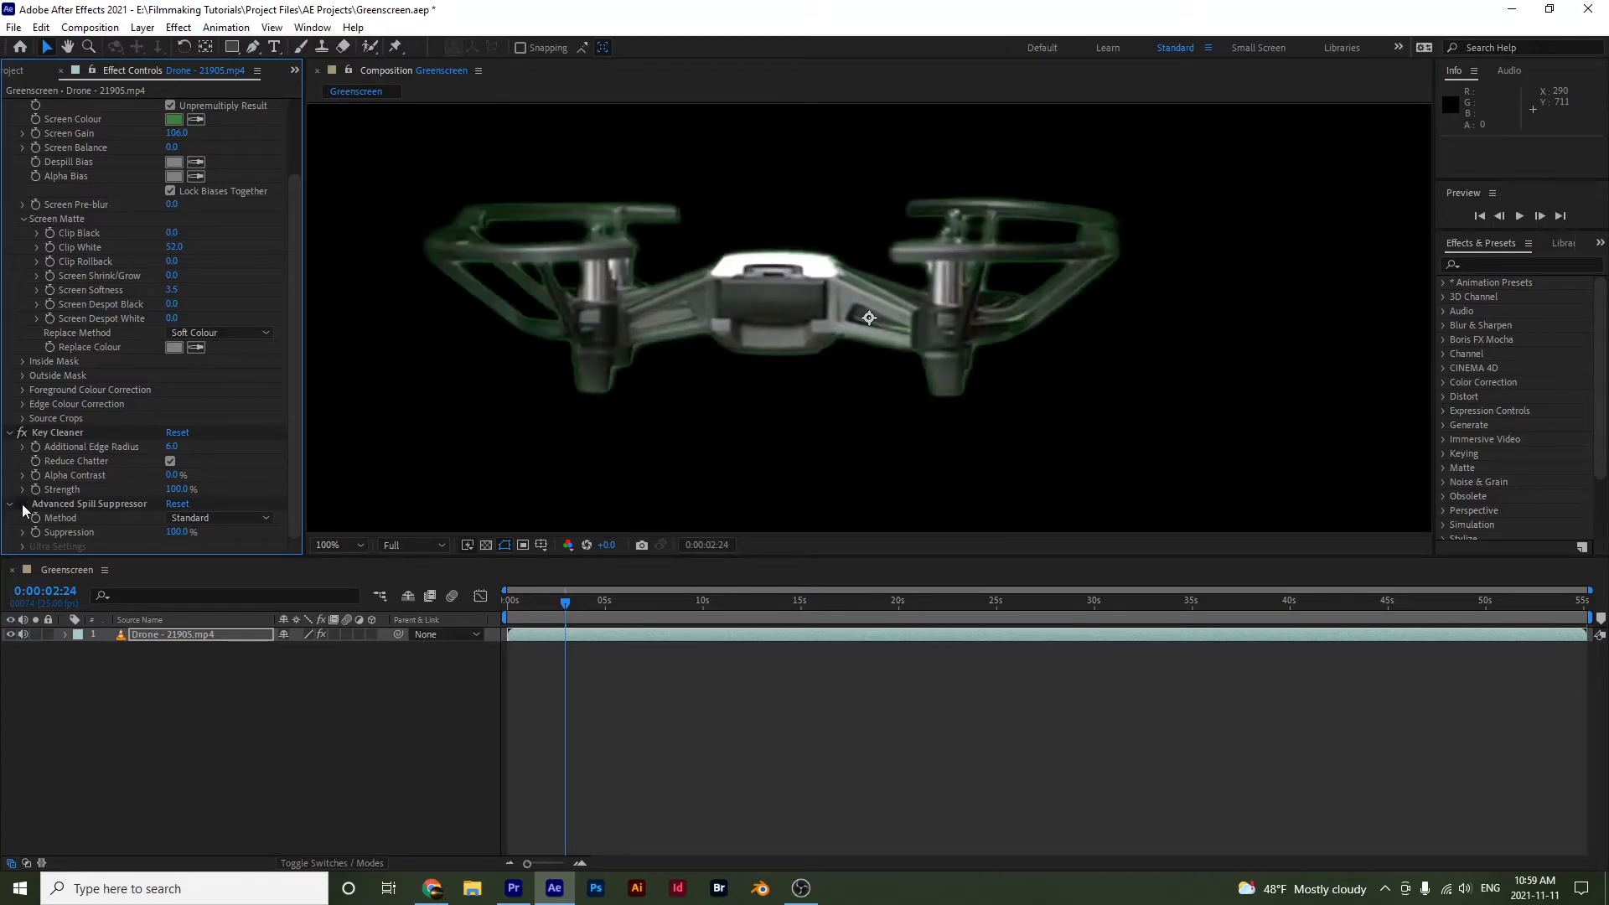
pyautogui.click(22, 507)
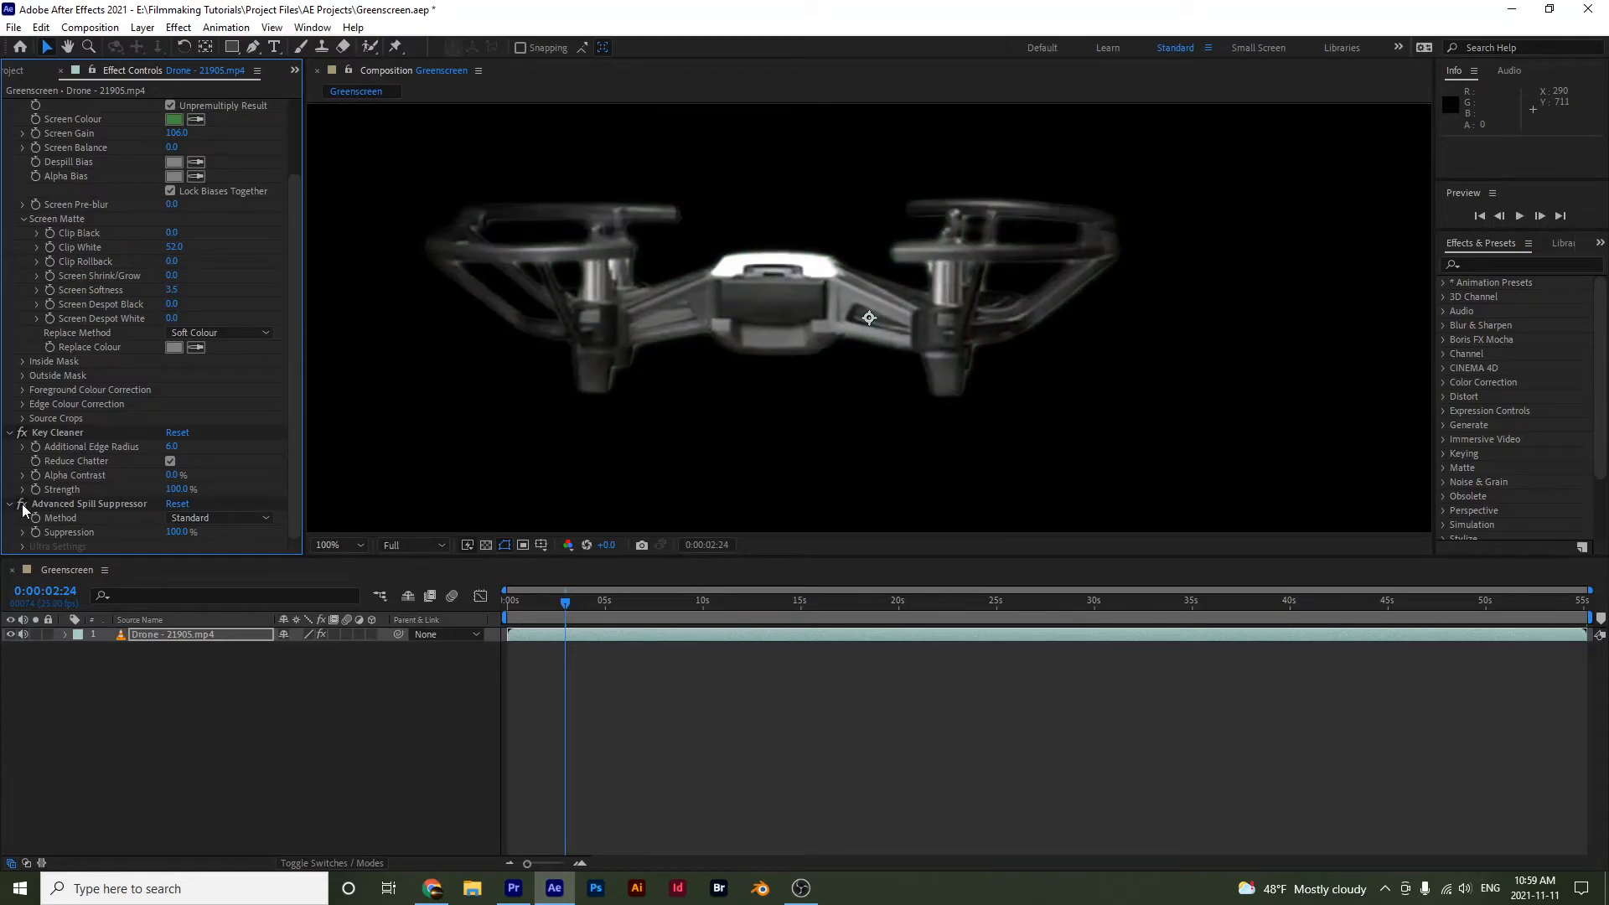
# Set Advanced Spill Suppressor's method to Ultra and switch Keylight's view to Final Result.
pyautogui.click(238, 519)
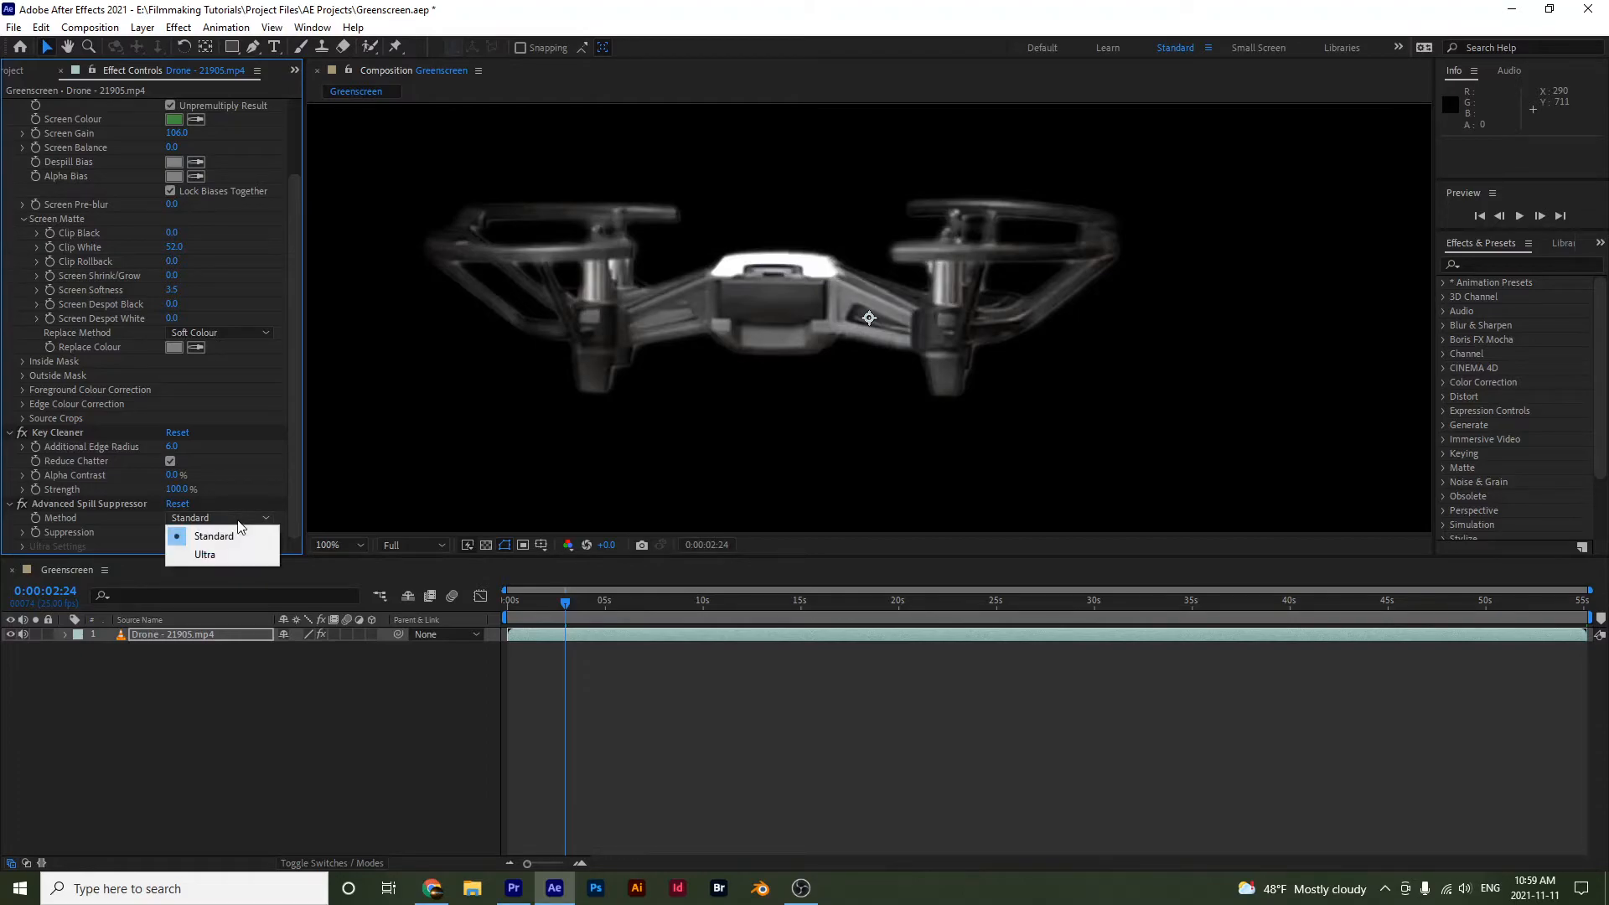
pyautogui.click(205, 555)
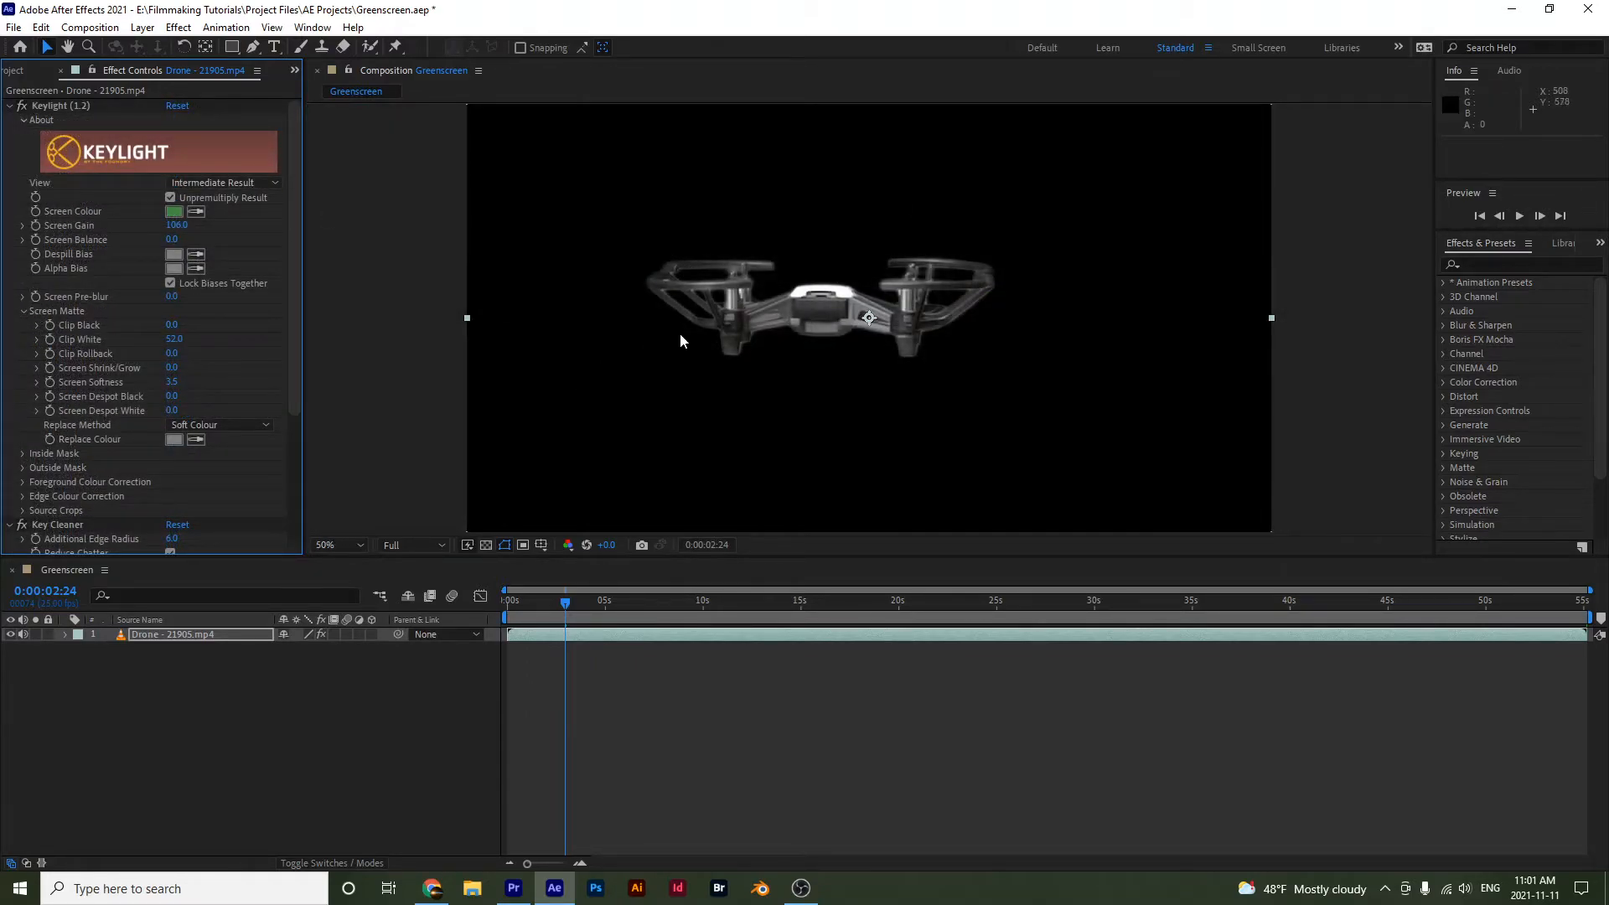
pyautogui.click(206, 182)
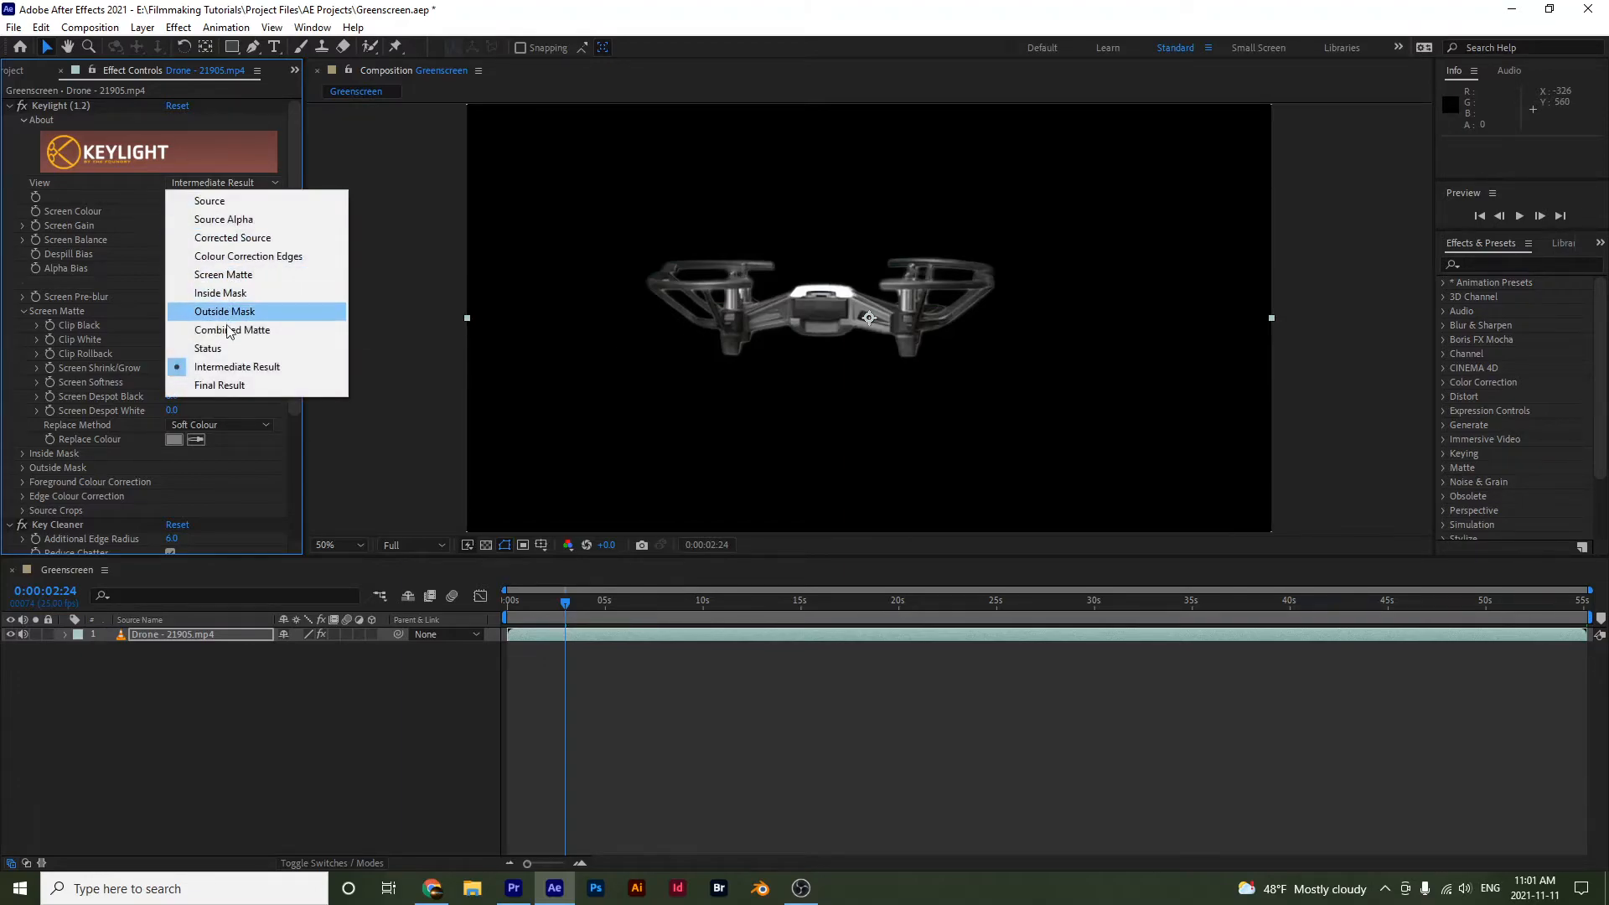
pyautogui.click(222, 387)
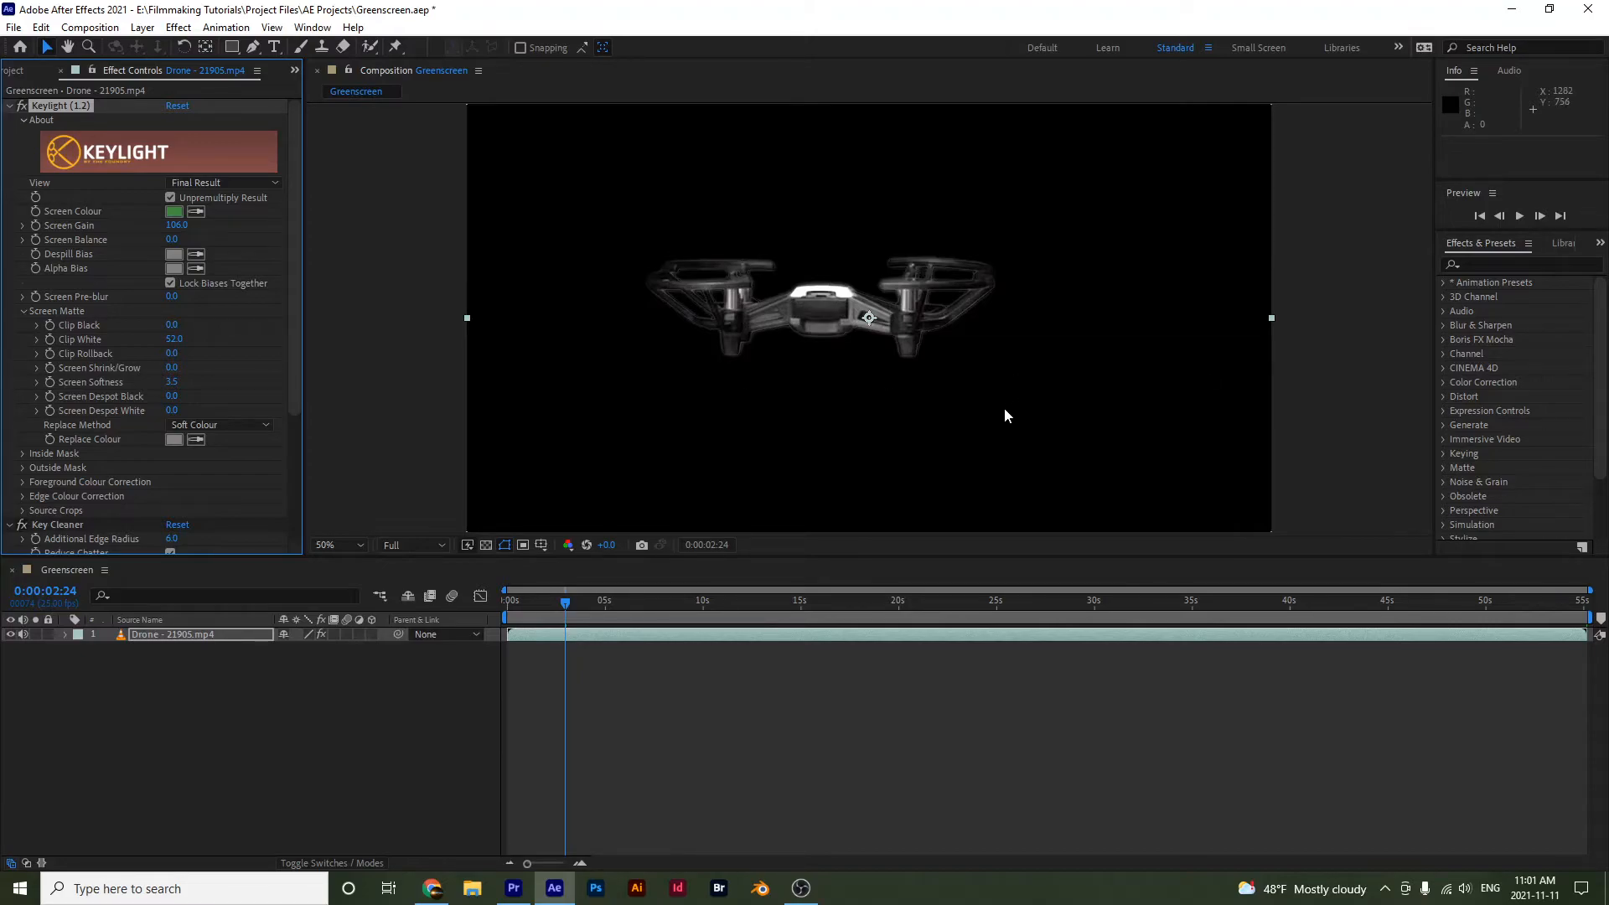
# Place field-g185f9317c_1920.jpg beneath the drone layer as its background and return to the start of the composition.
pyautogui.click(295, 69)
pyautogui.click(334, 91)
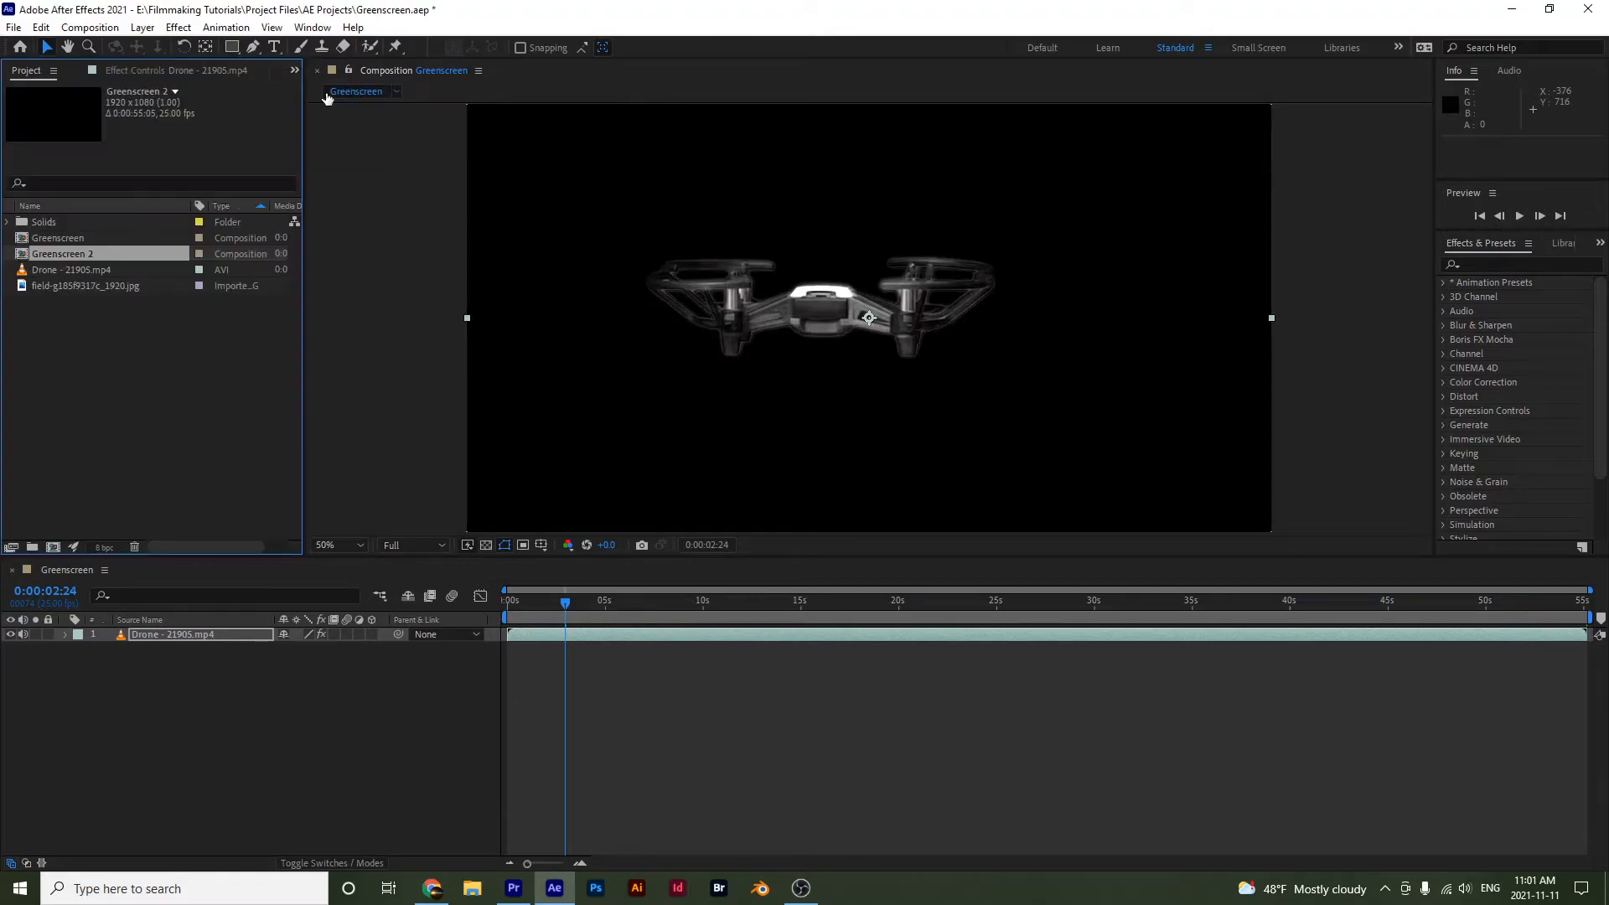
pyautogui.click(264, 646)
pyautogui.moveTo(113, 285); pyautogui.dragTo(229, 717)
pyautogui.moveTo(543, 600); pyautogui.dragTo(489, 632)
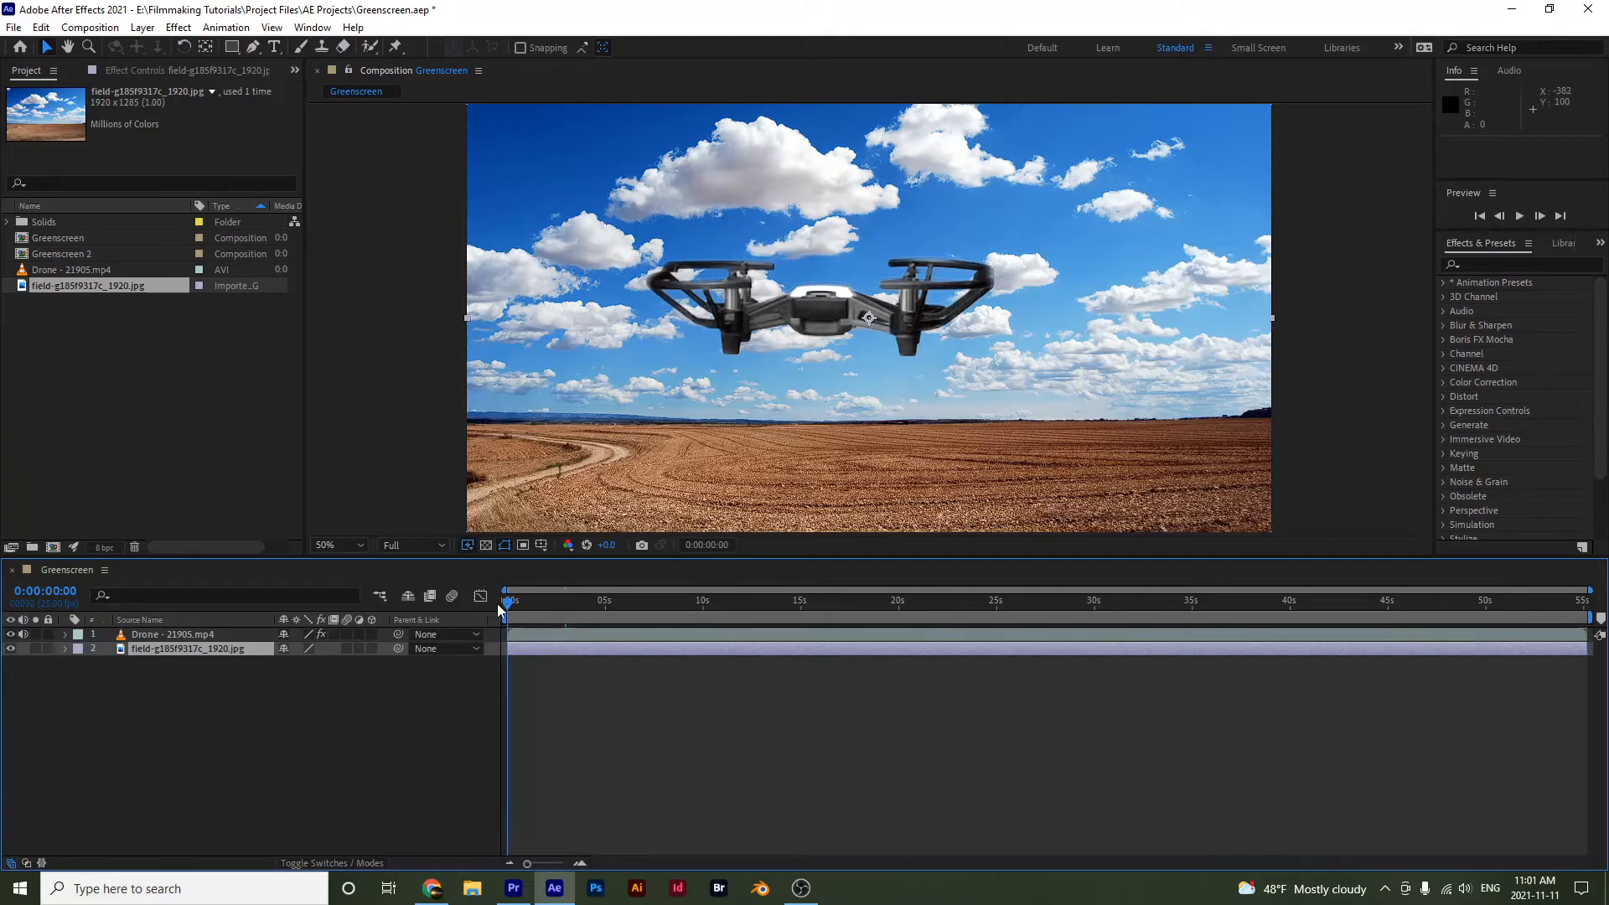
# Scale the drone layer to 73% and play back the composite over the field background.
pyautogui.click(201, 634)
pyautogui.press('s')
pyautogui.moveTo(306, 653)
pyautogui.mouseDown()
pyautogui.moveTo(288, 653)
pyautogui.moveTo(309, 676)
pyautogui.mouseUp()
pyautogui.click(394, 702)
pyautogui.press(',')
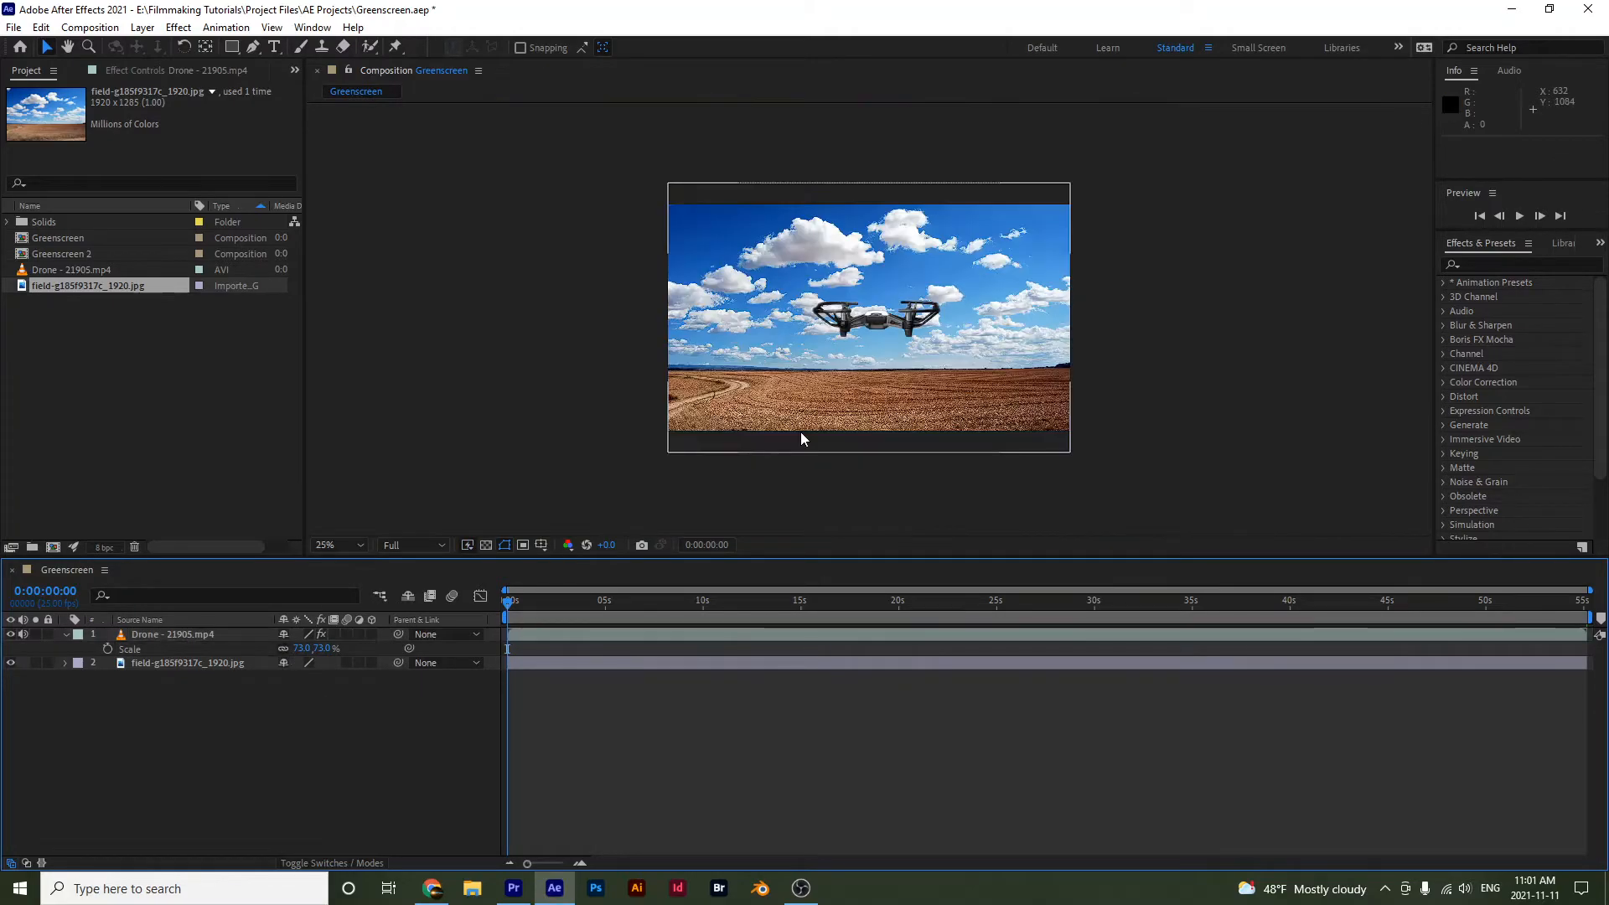
pyautogui.press('.')
pyautogui.press('space')
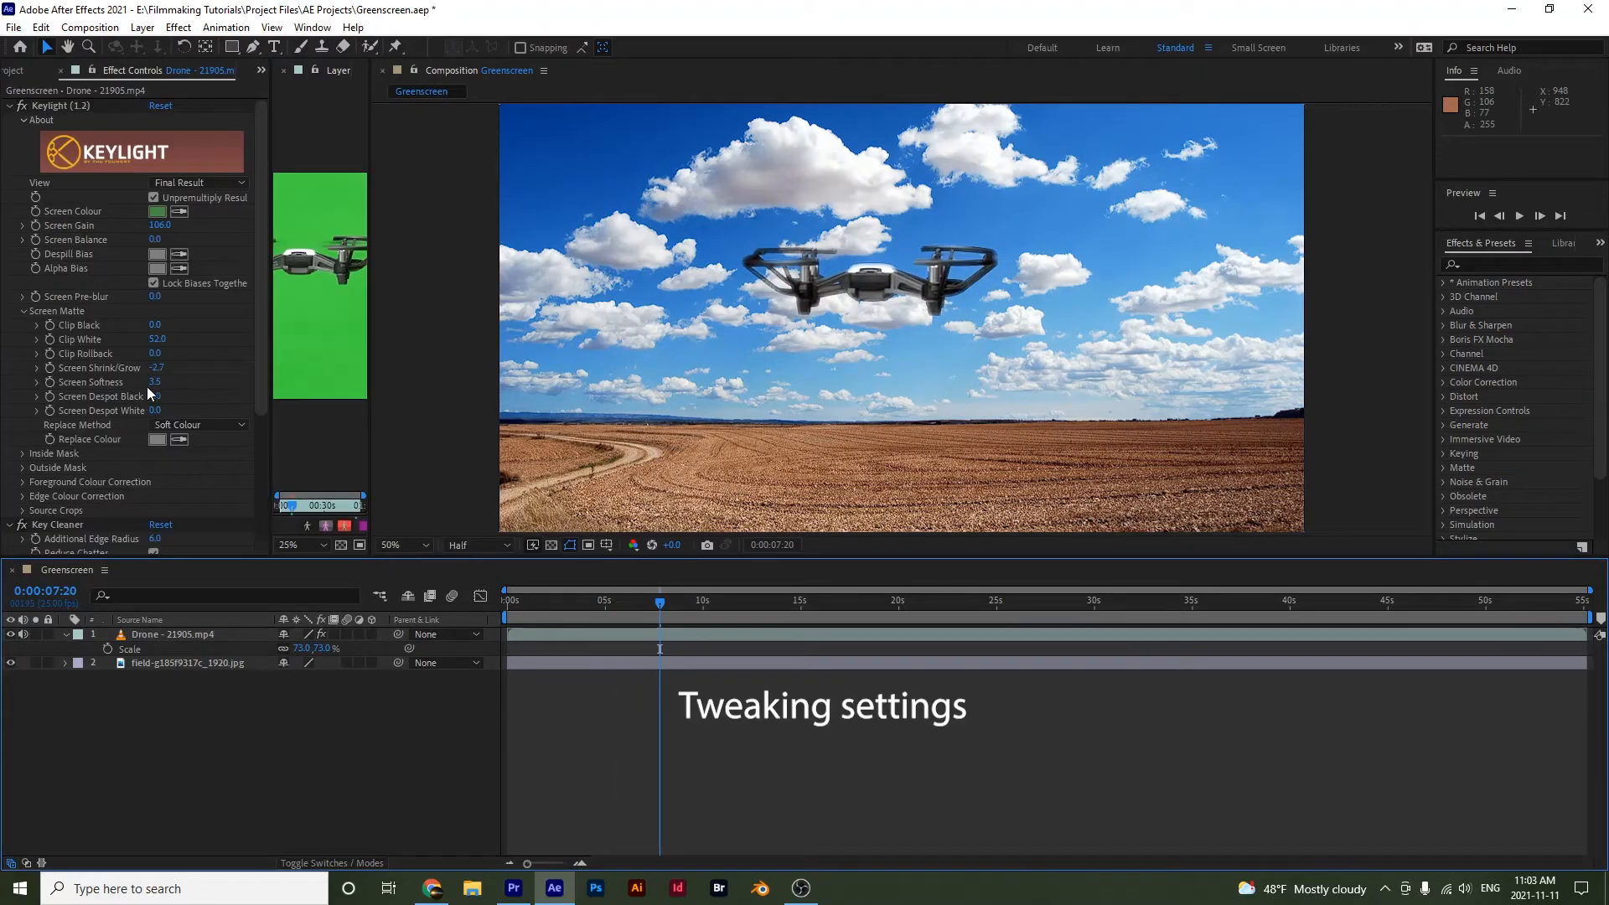
# Try a different Clip White value in Keylight, and set Key Cleaner's Additional Edge Radius to 2.9.
pyautogui.moveTo(156, 338); pyautogui.dragTo(130, 340)
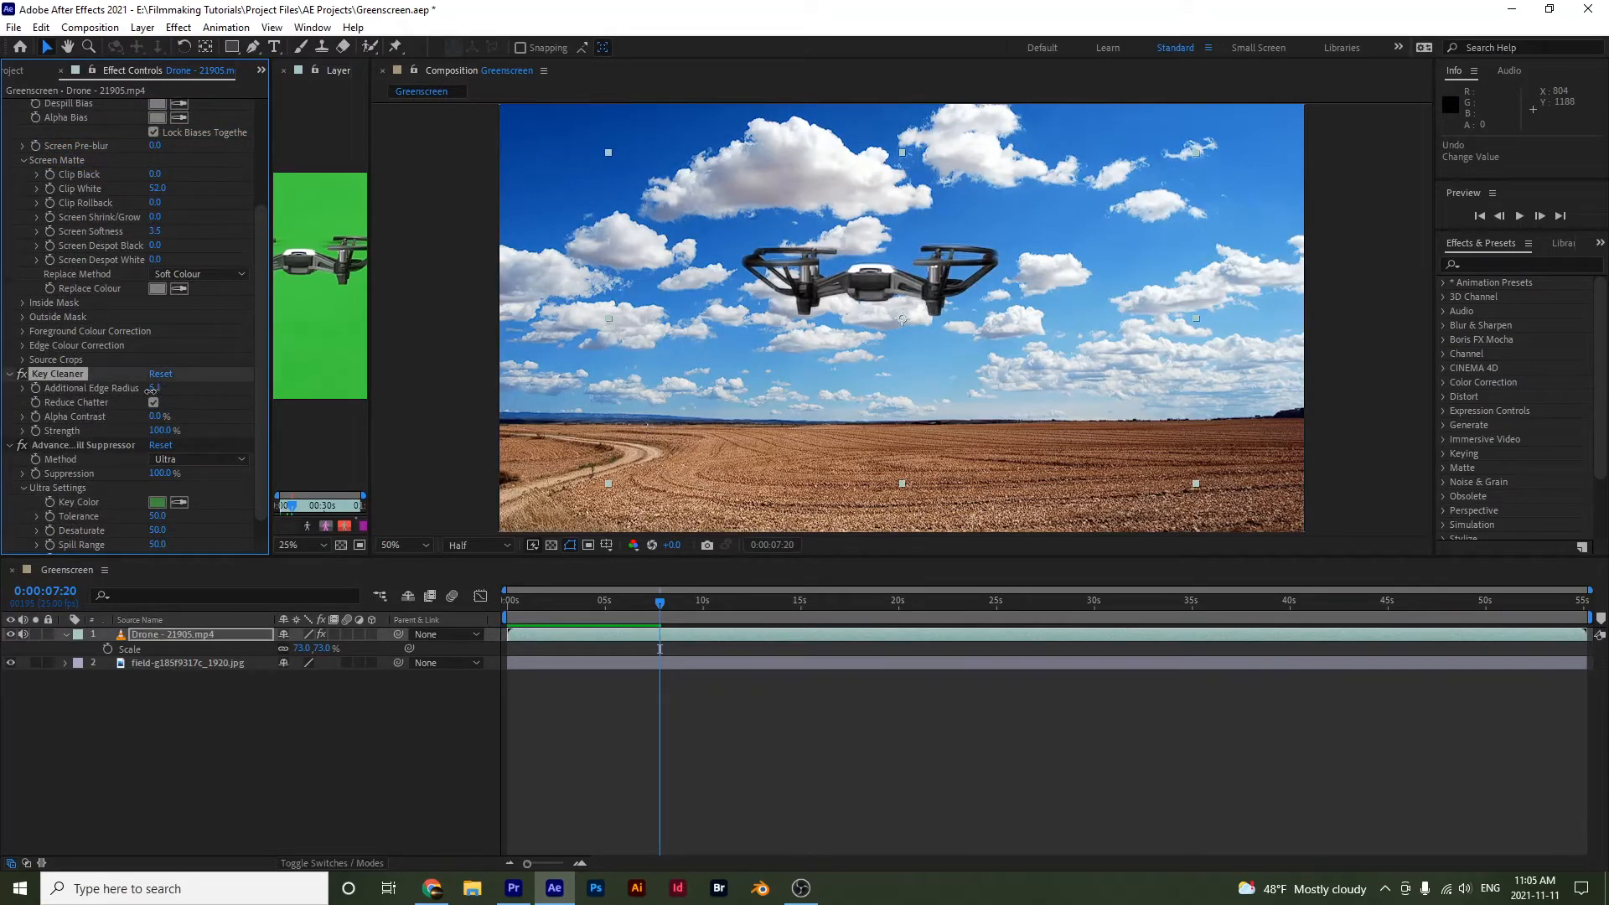
pyautogui.moveTo(155, 388); pyautogui.dragTo(142, 397)
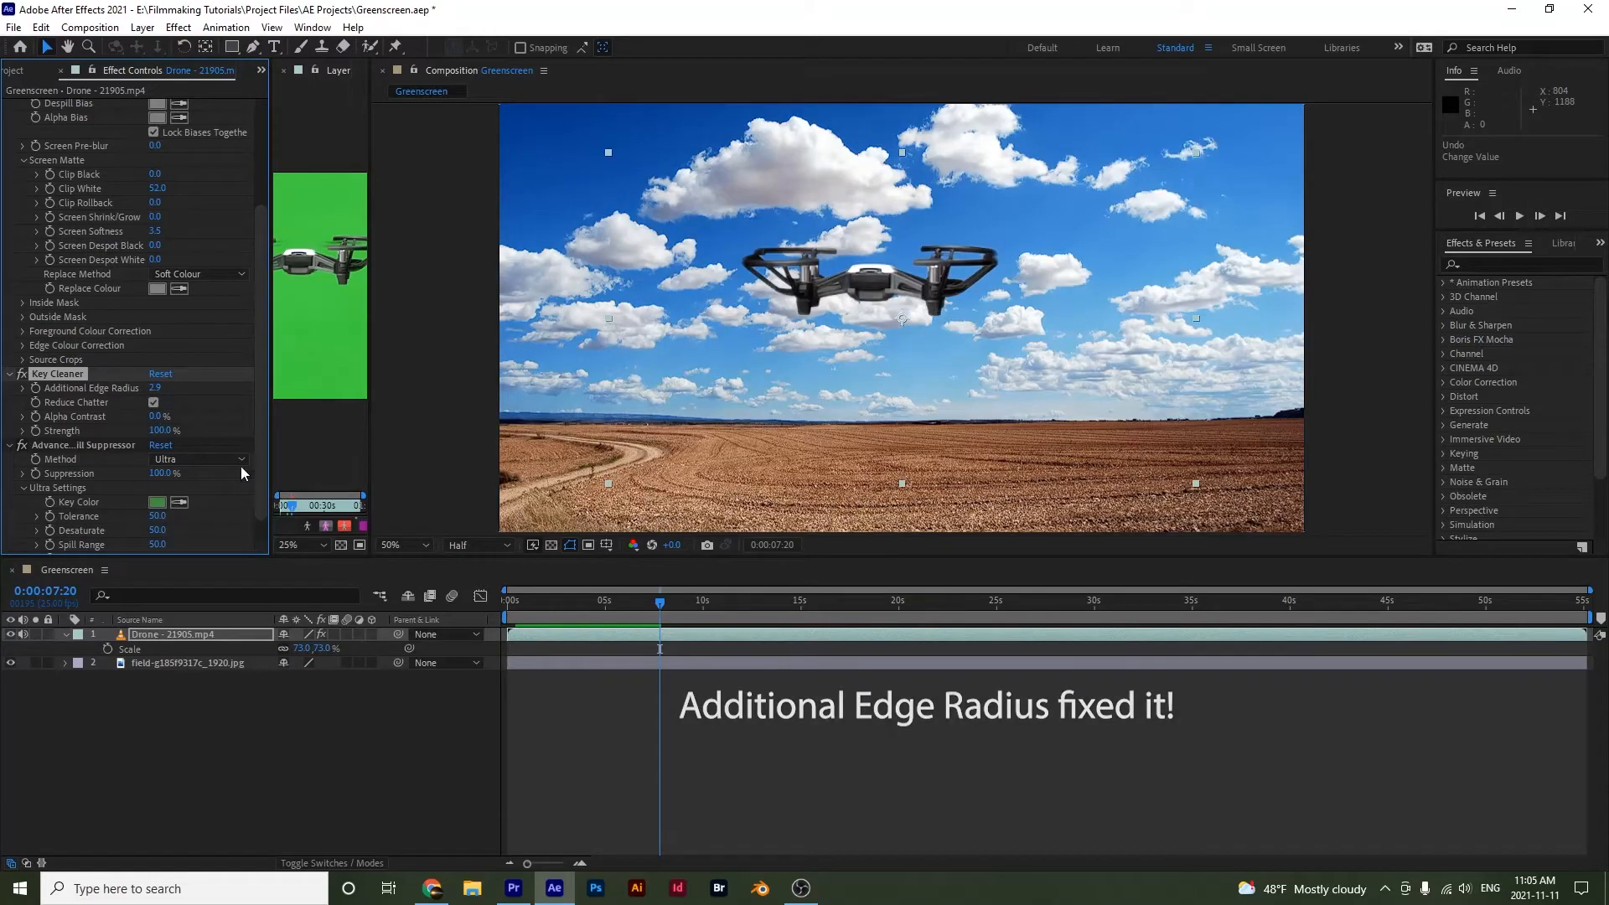
pyautogui.click(321, 741)
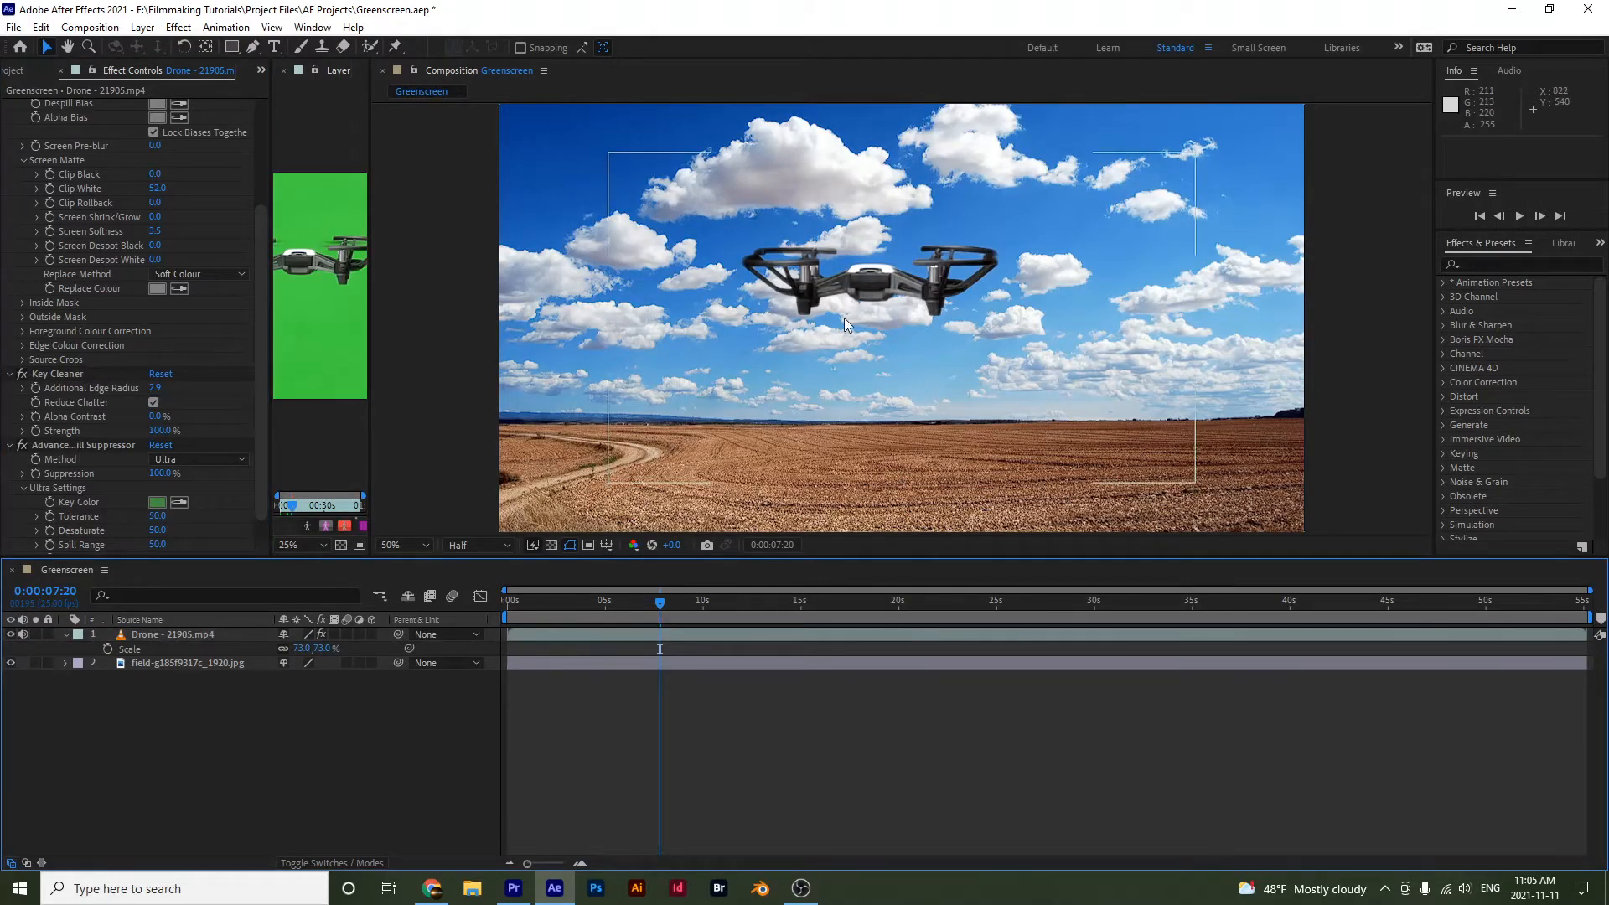
pyautogui.press('space')
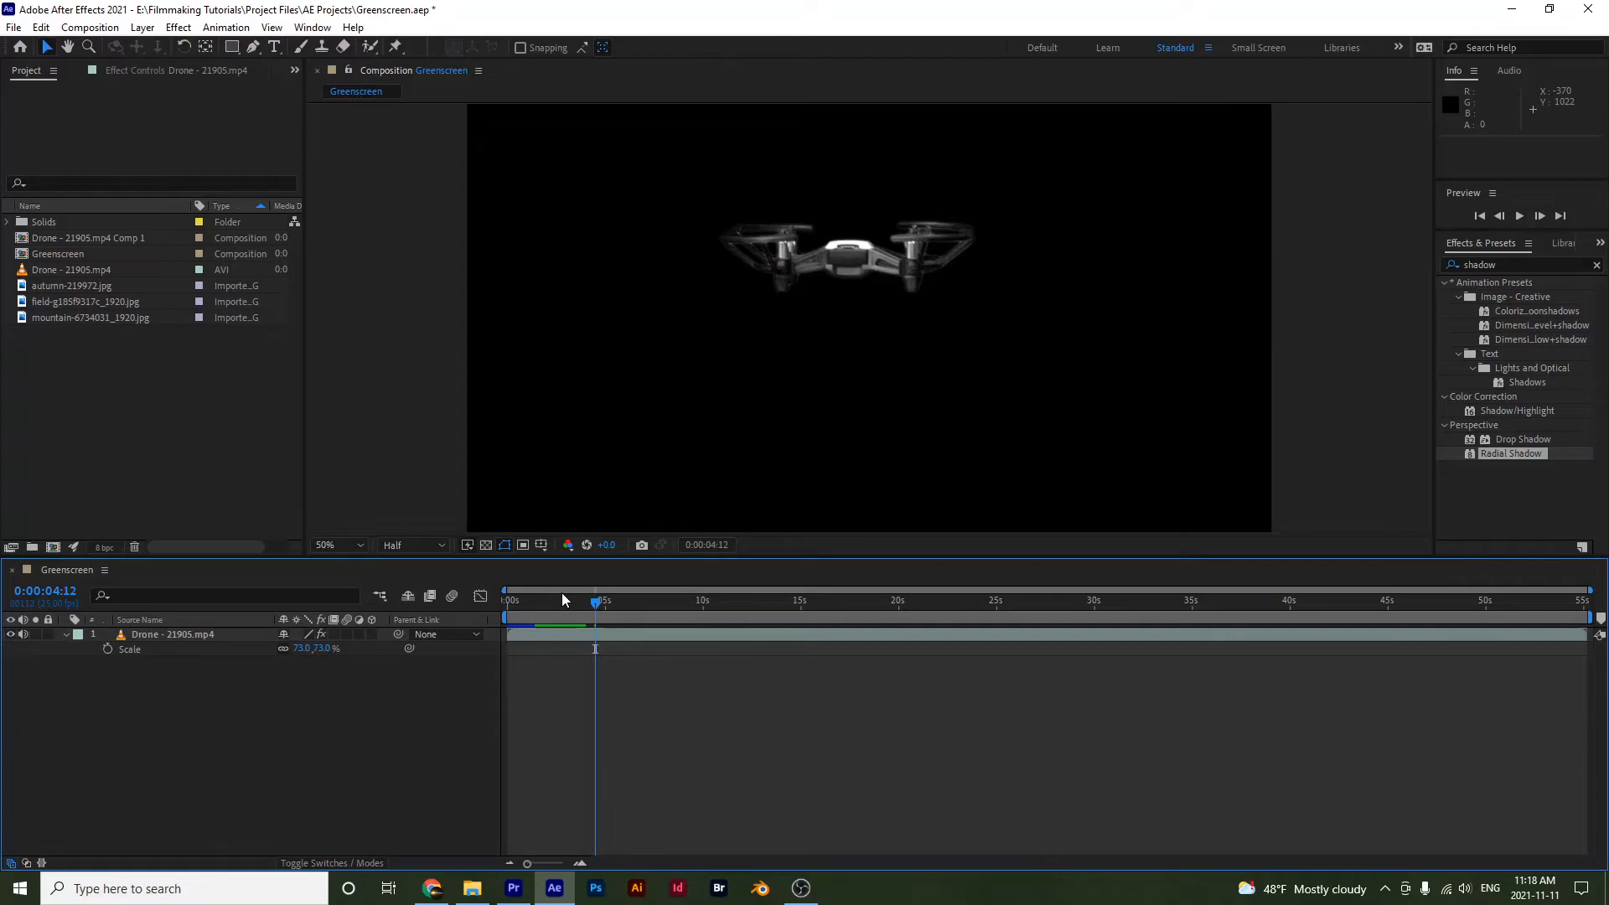
# Place mountain-6734031_1920.jpg beneath the drone layer as the background and show the drone layer's effects.
pyautogui.click(63, 316)
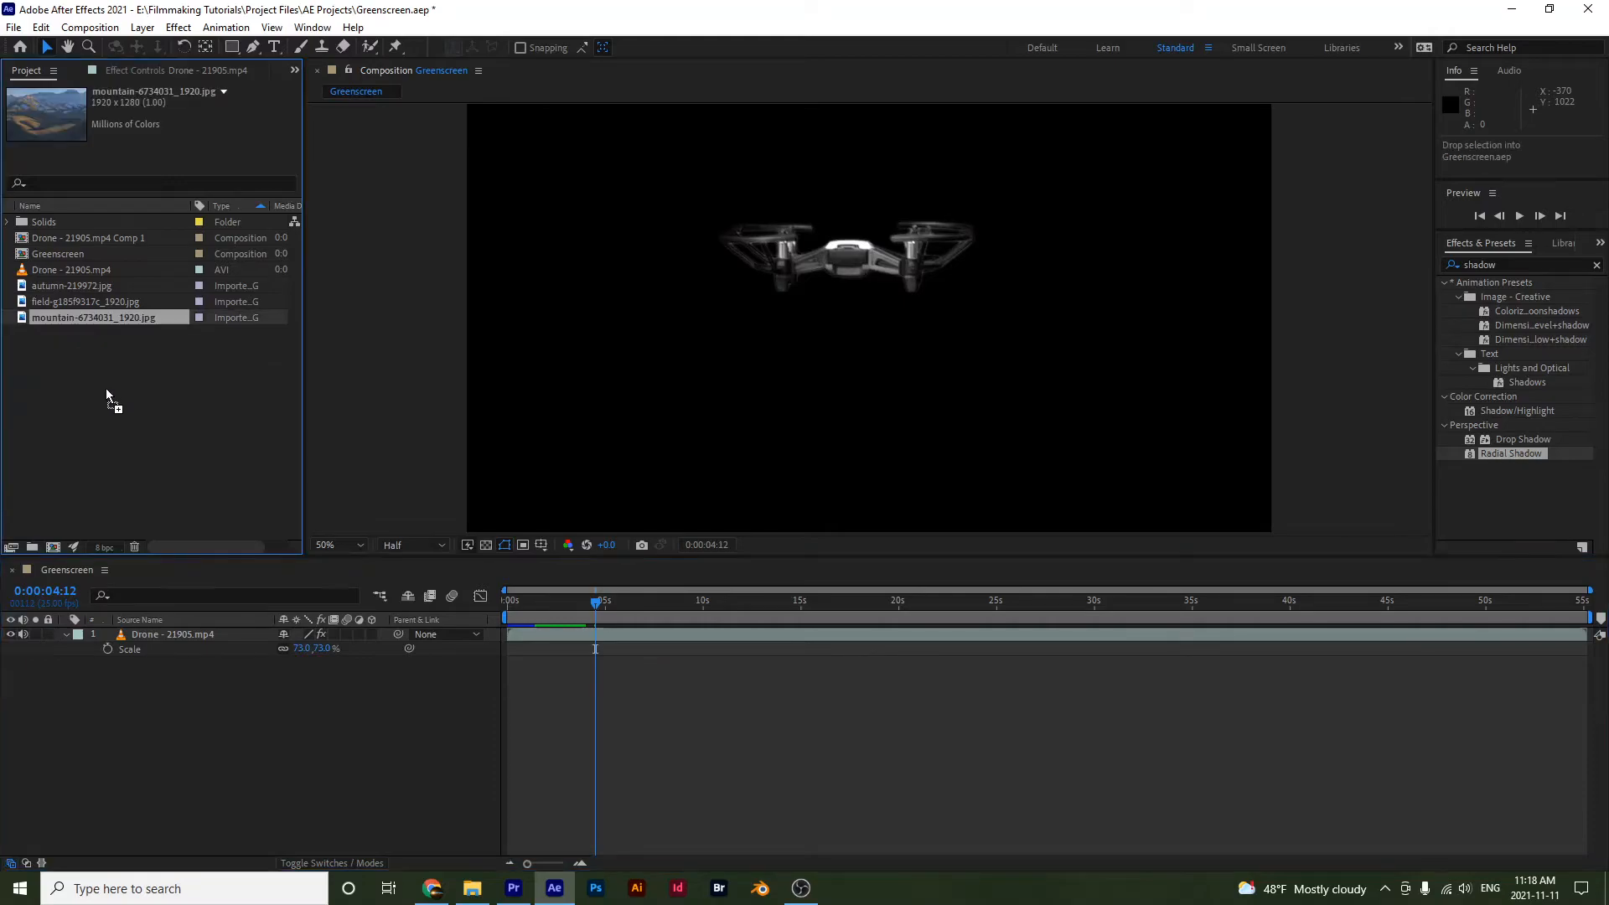
pyautogui.moveTo(135, 667); pyautogui.dragTo(134, 667)
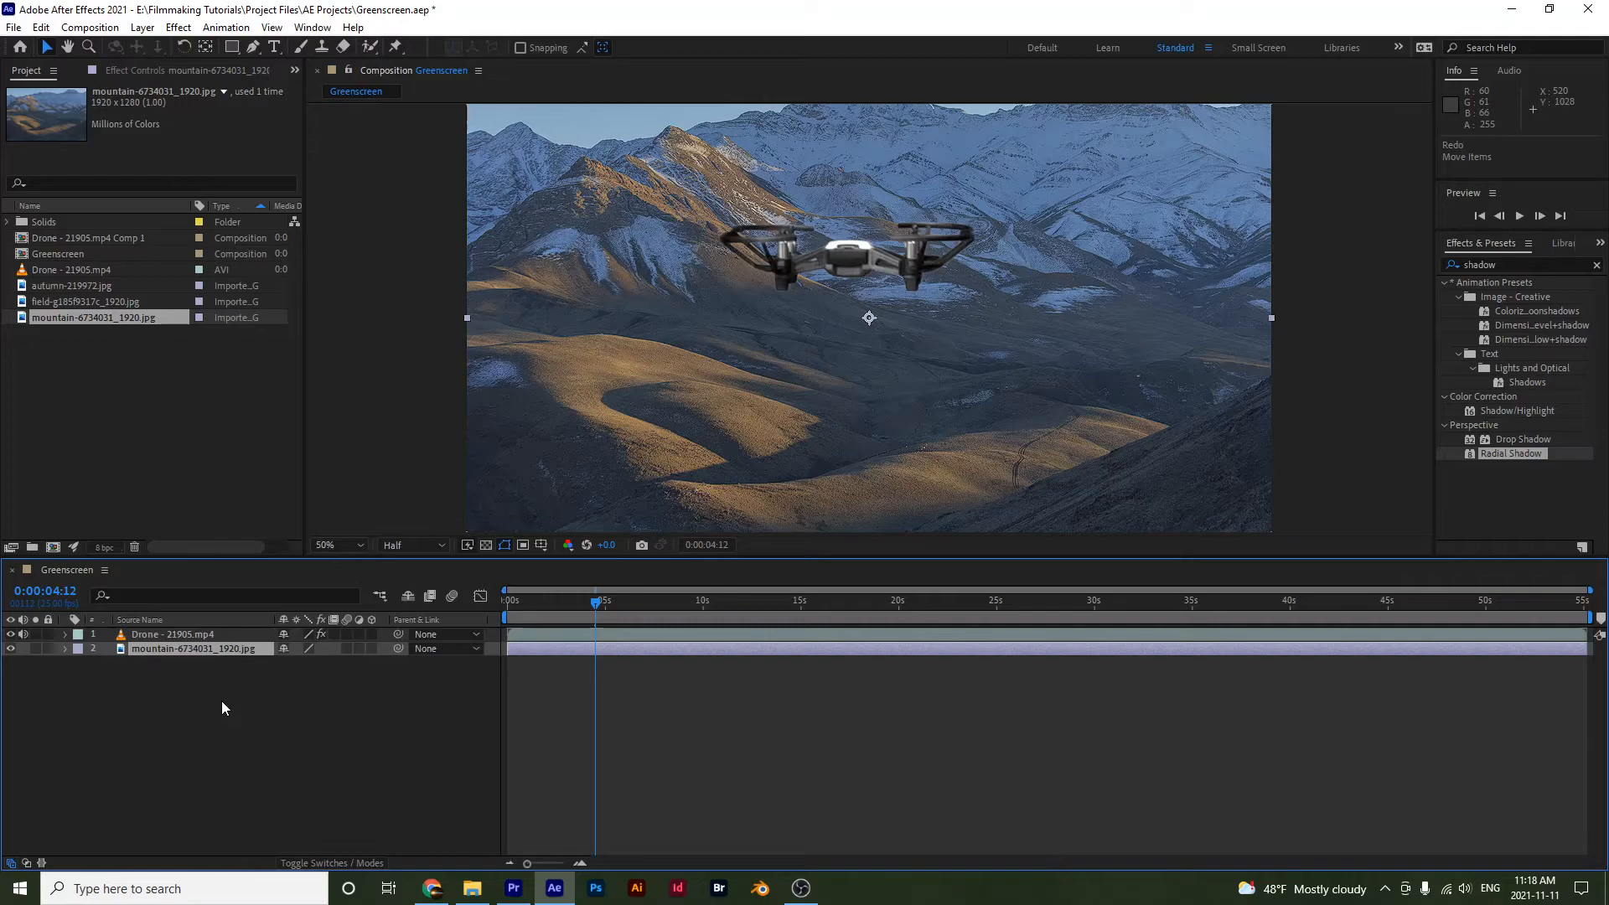
pyautogui.click(168, 637)
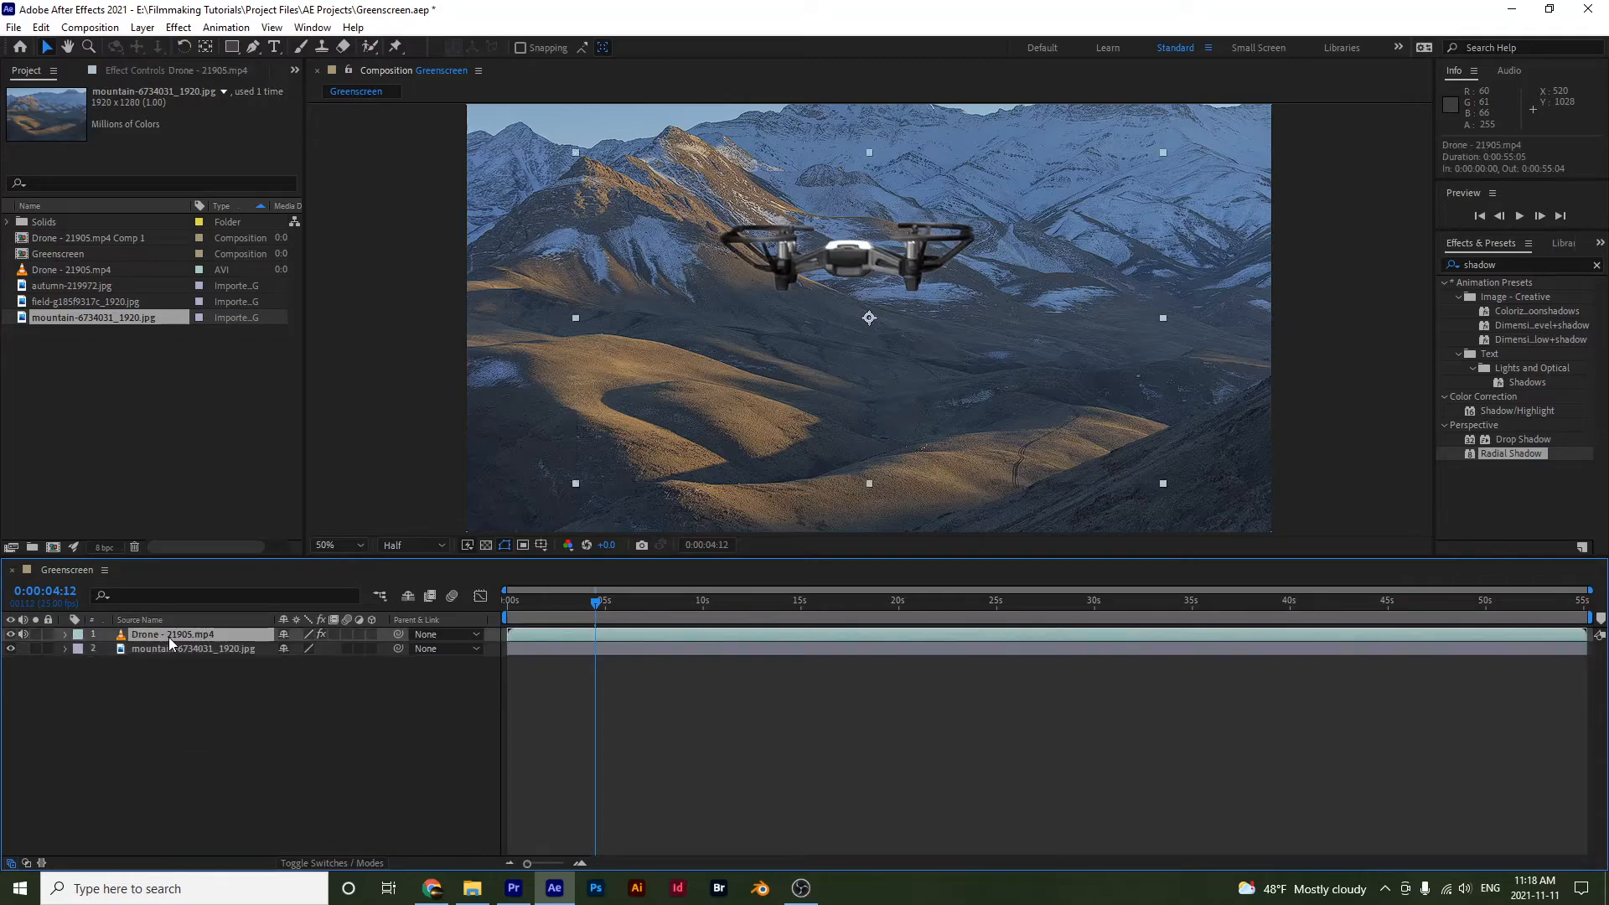
pyautogui.click(164, 70)
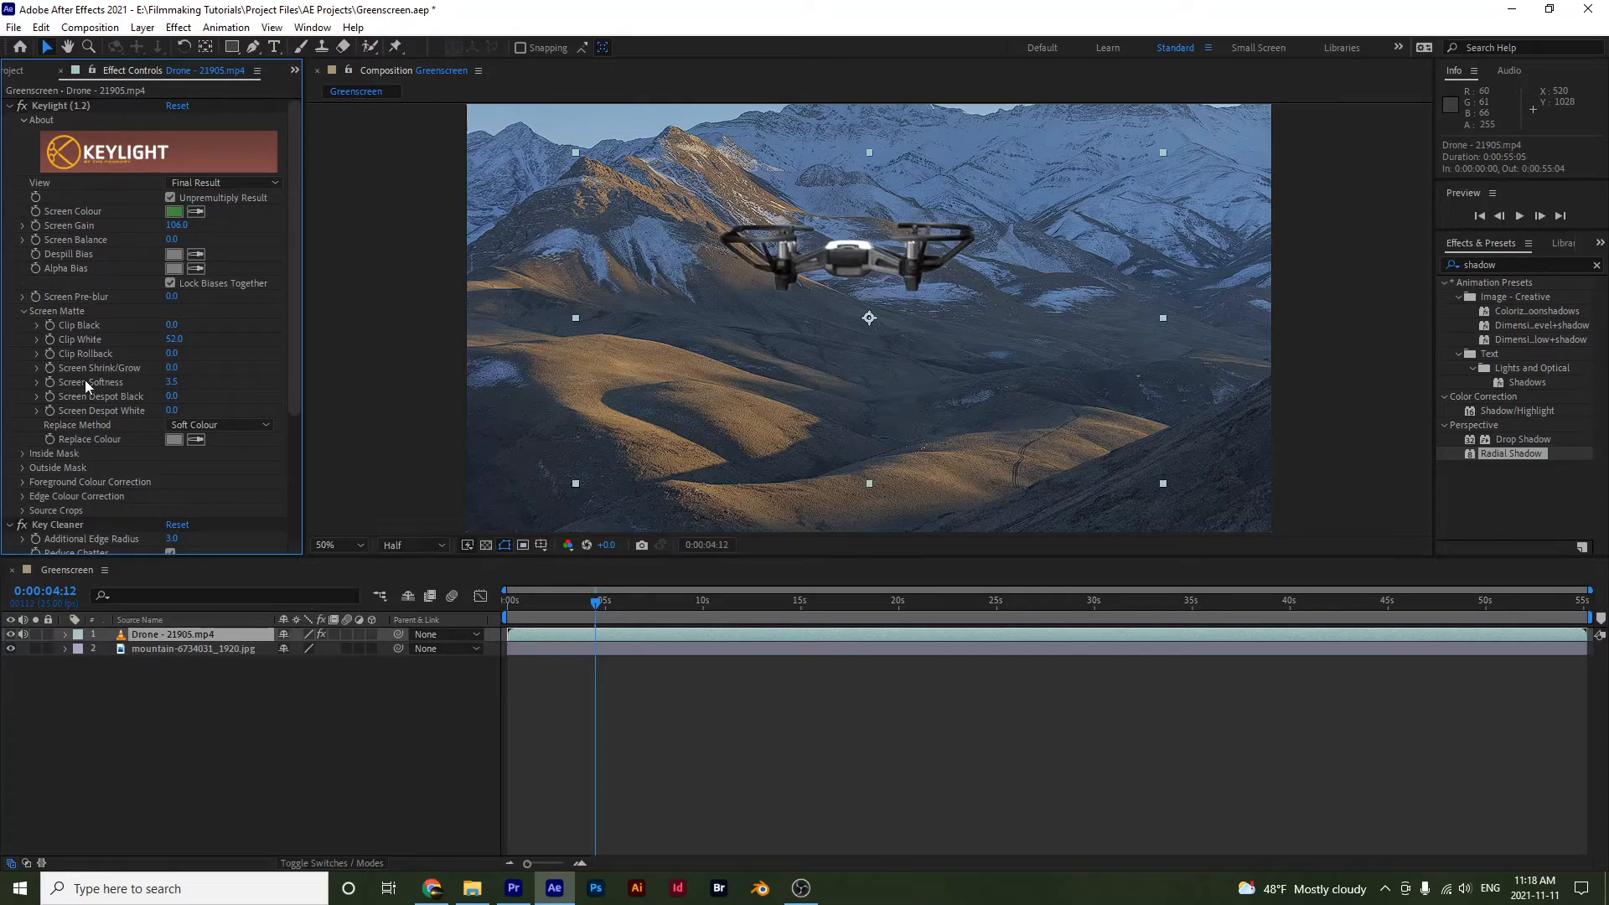
# Pre-compose the drone layer as "Drone - 21905.mp4 Comp 2", moving all attributes into the new composition.
pyautogui.rightClick(195, 637)
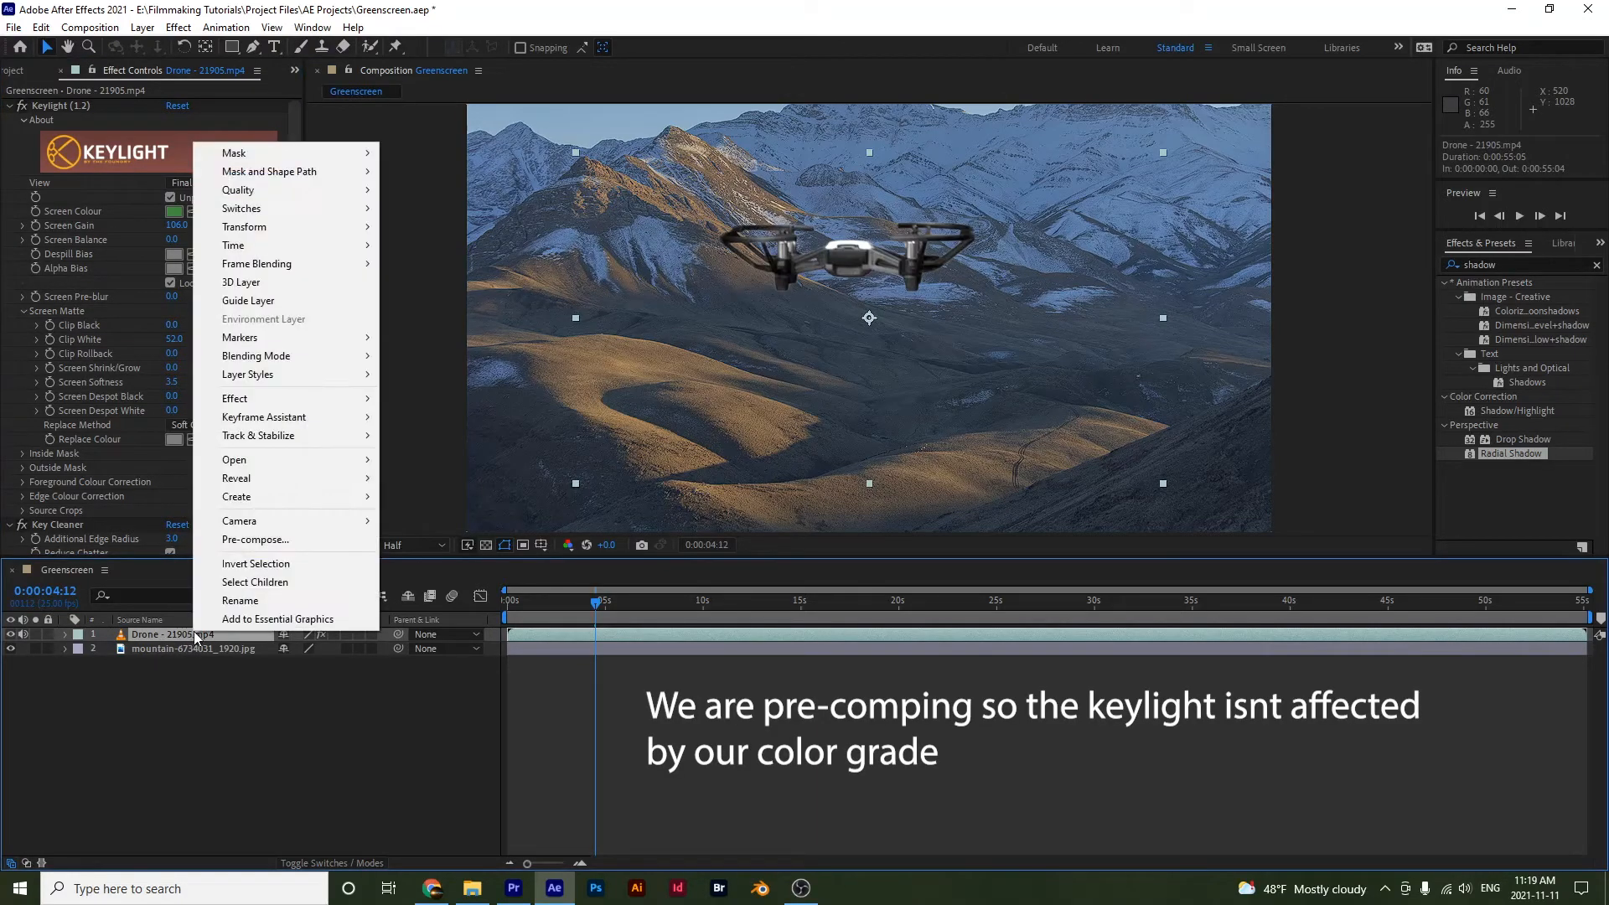
pyautogui.click(269, 542)
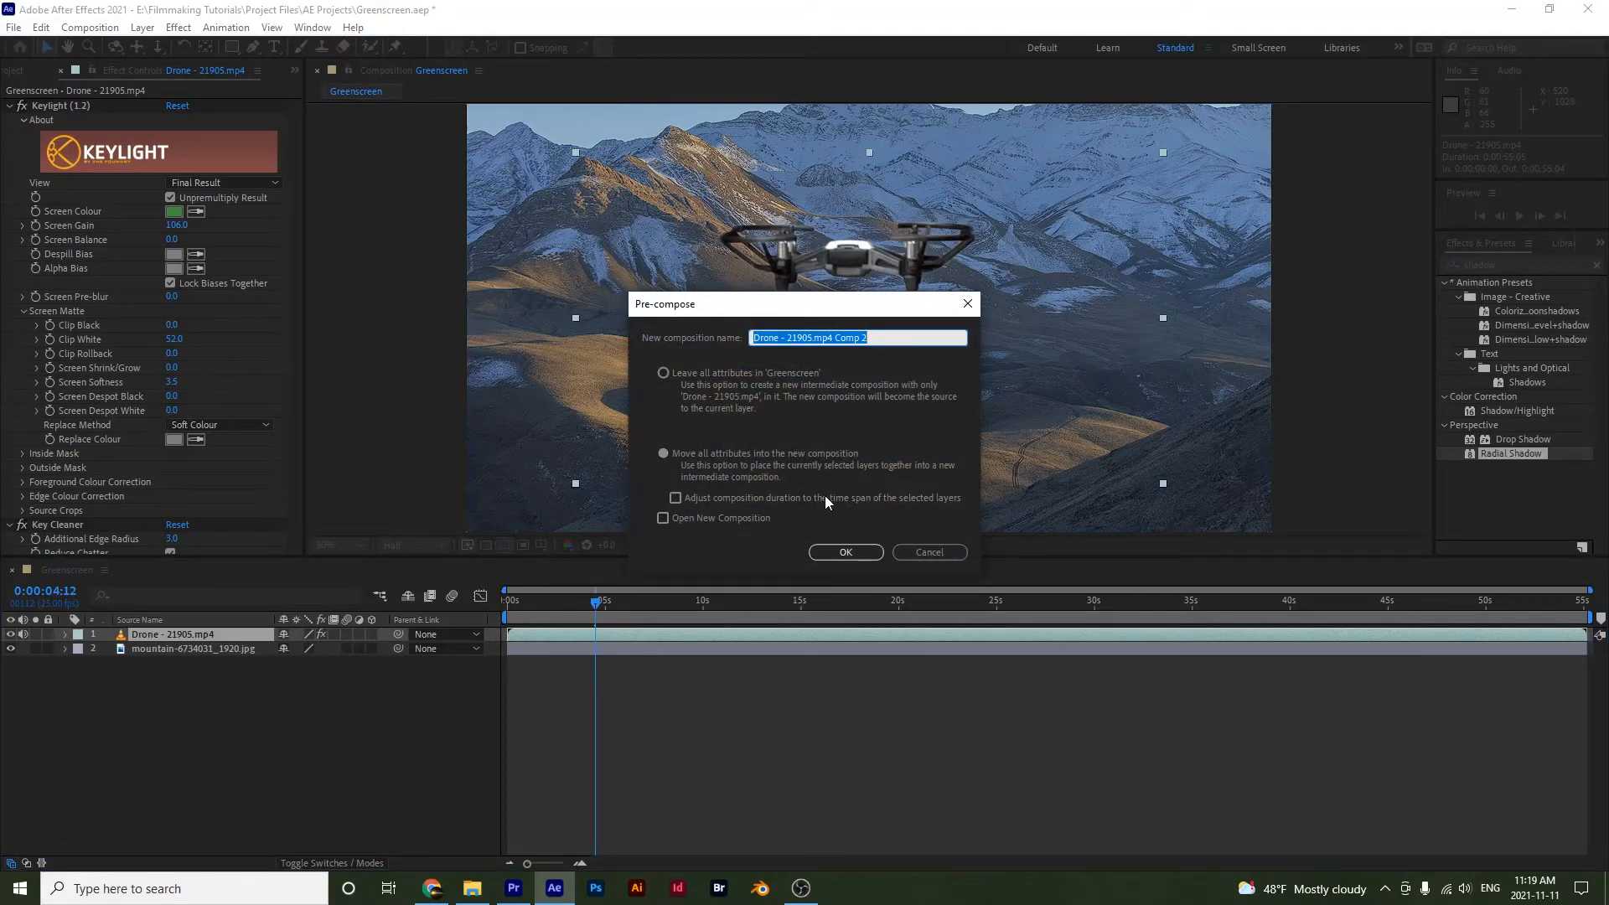
pyautogui.click(846, 552)
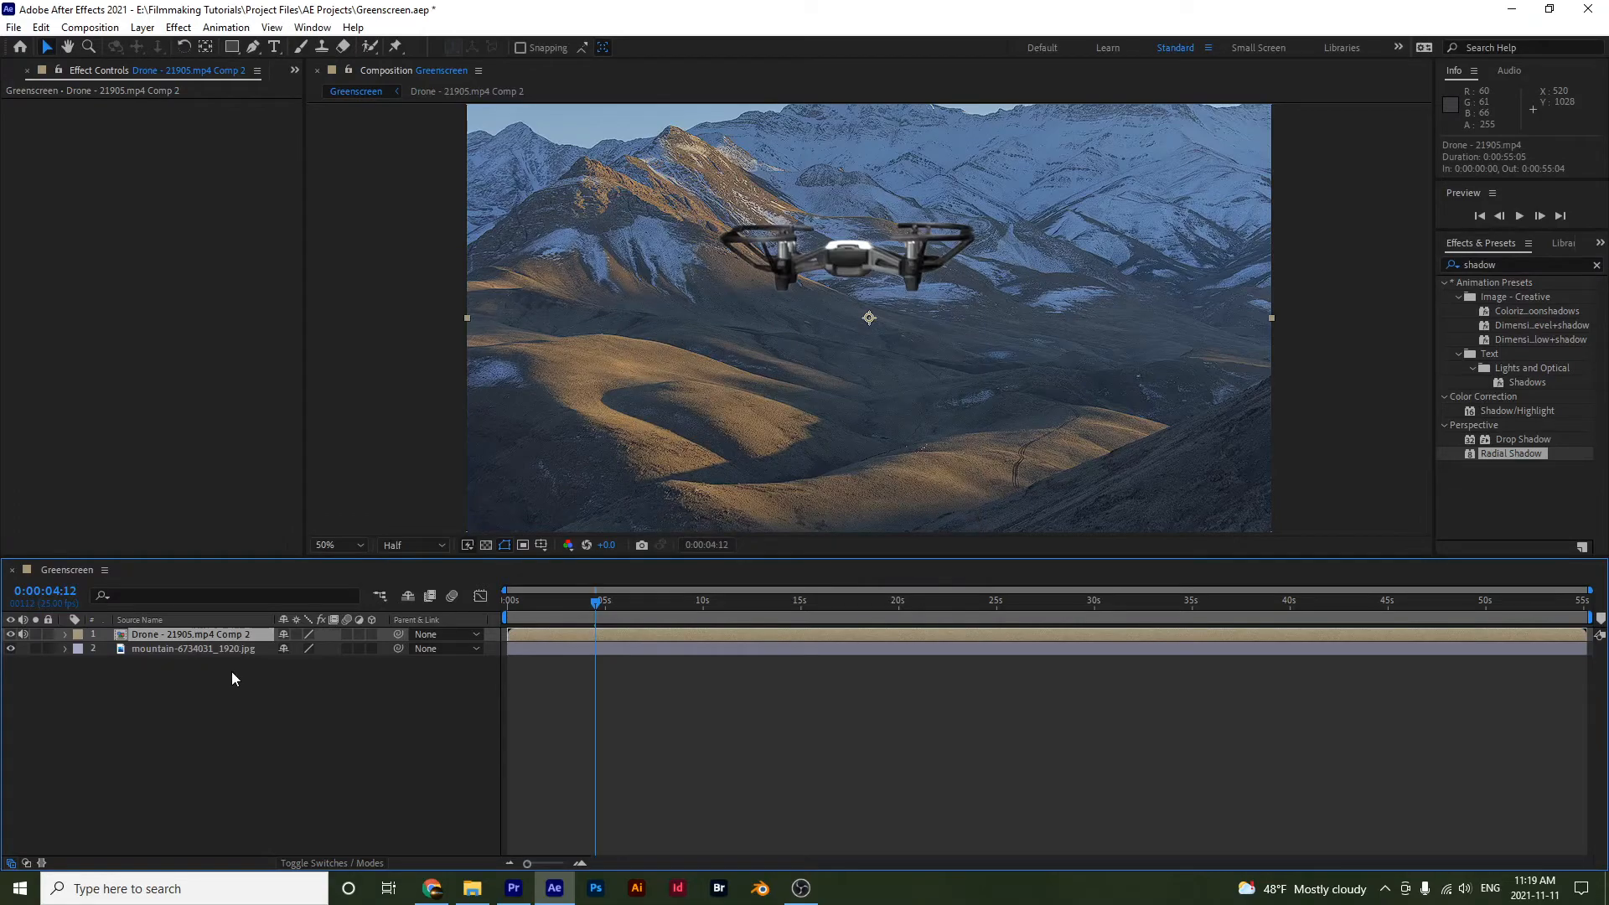
# Find Lumetri Color among the effects and apply it to the pre-composed drone layer.
pyautogui.click(1497, 264)
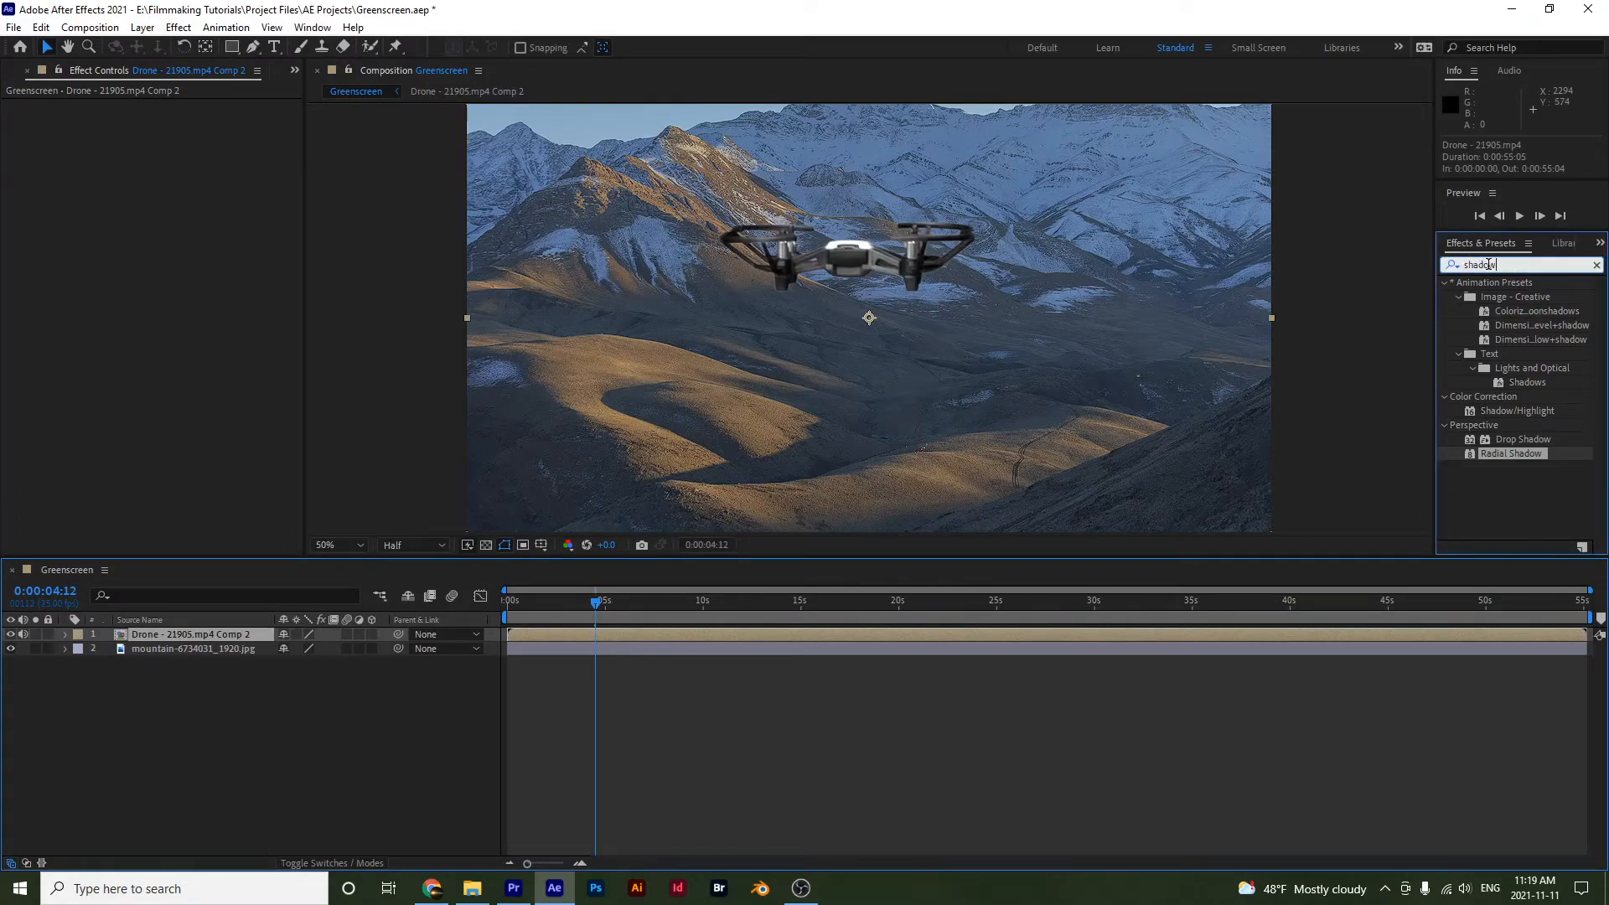
pyautogui.press('BackSpace')
pyautogui.write('lume')
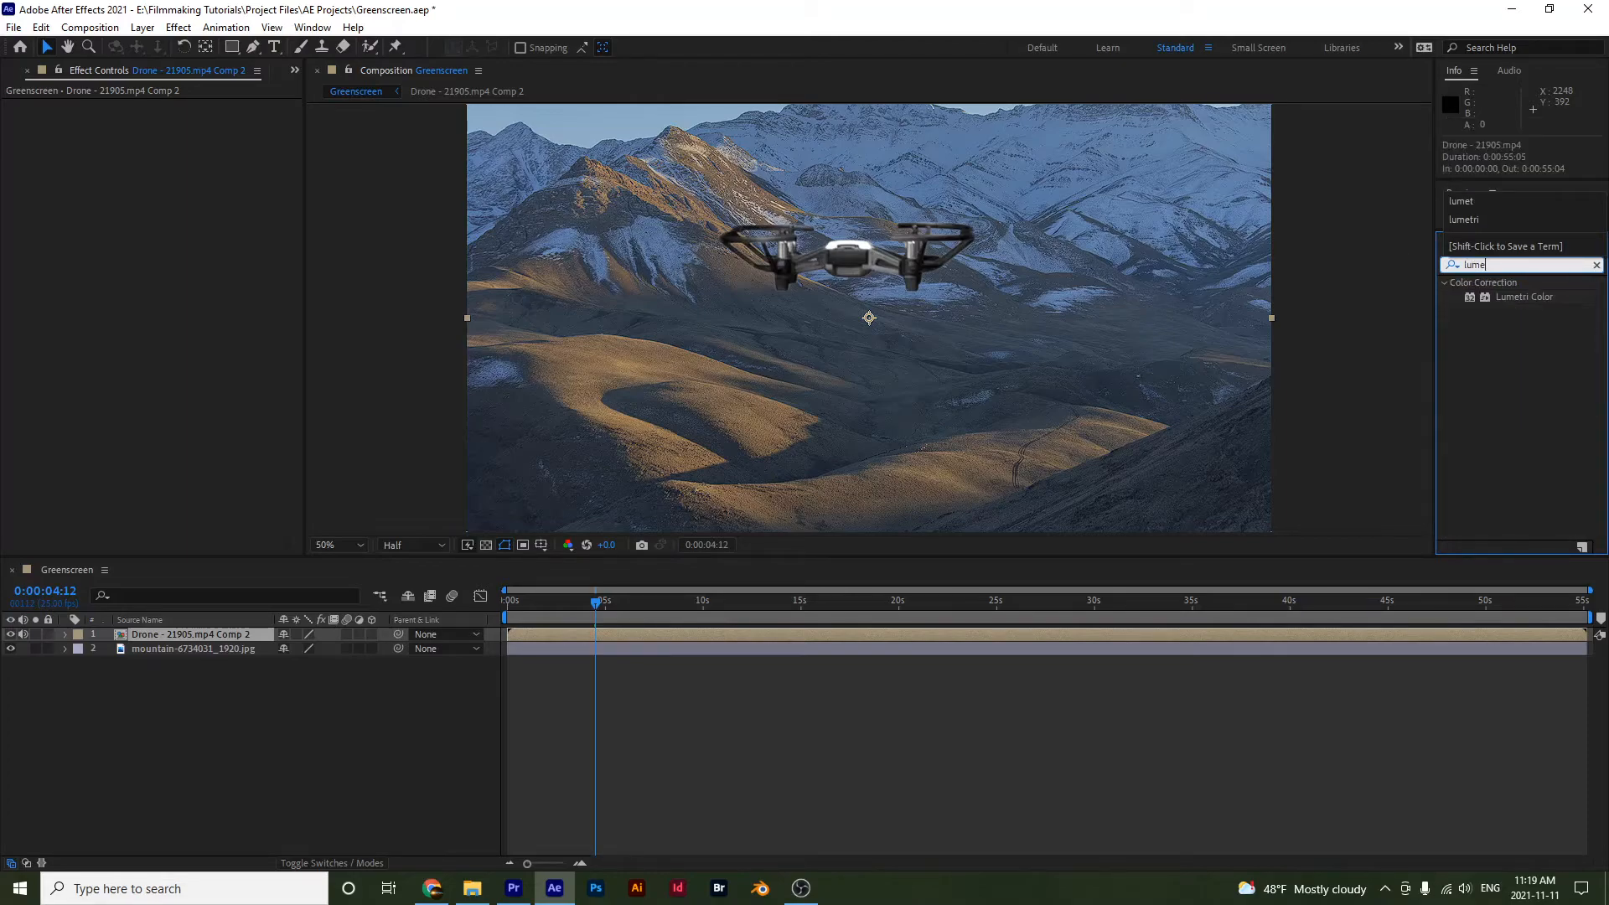
pyautogui.moveTo(1524, 297); pyautogui.dragTo(249, 636)
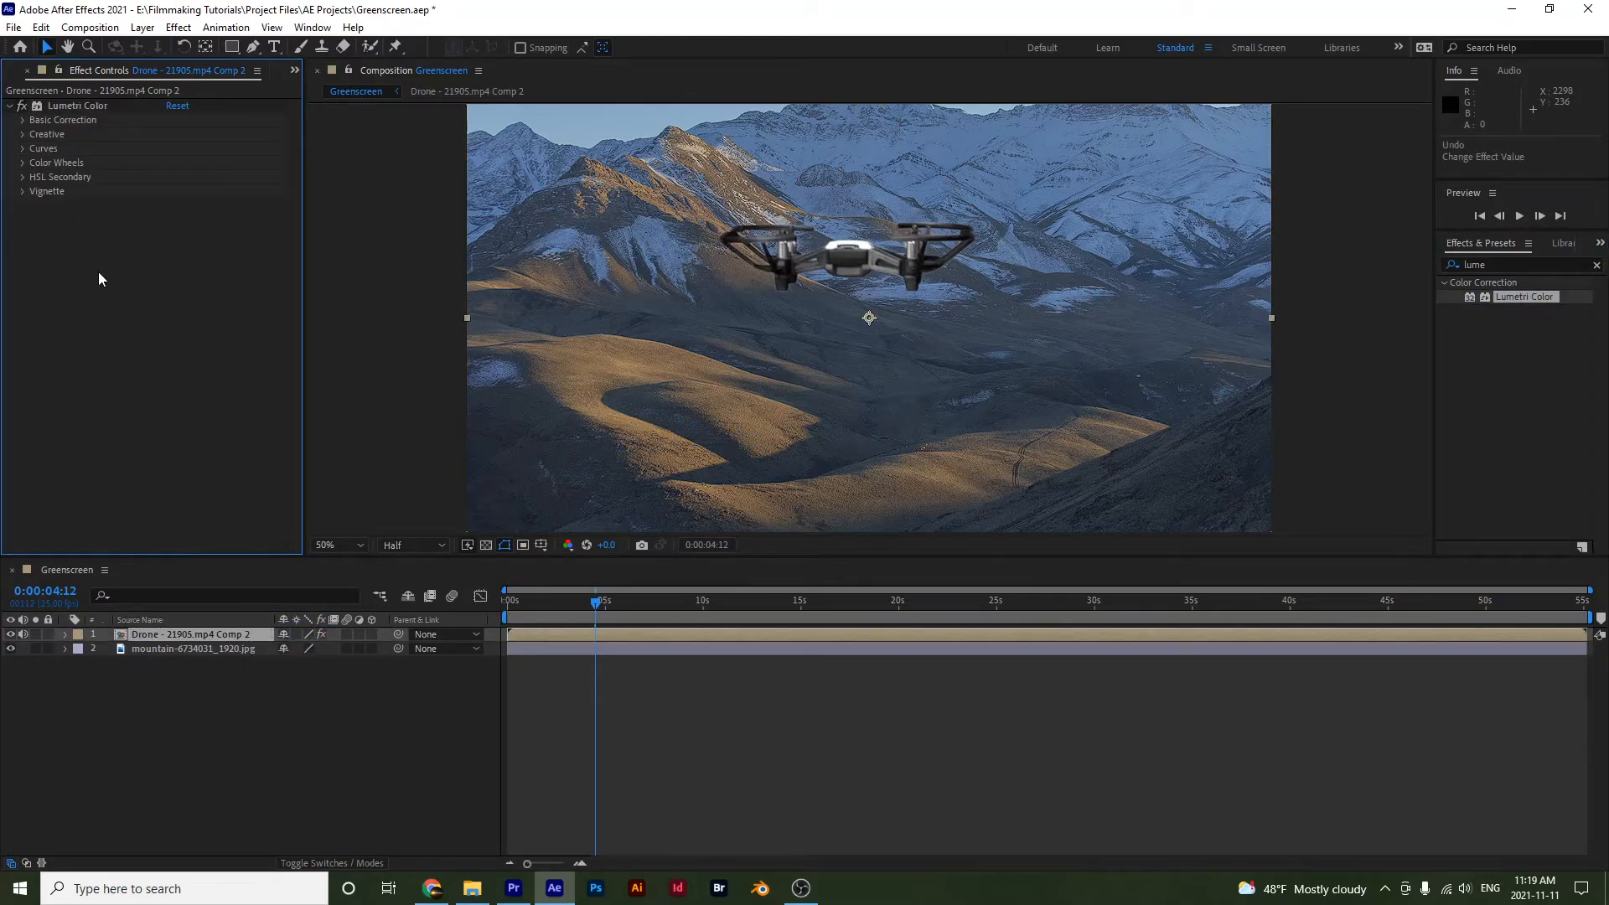
# In Lumetri Color's Basic Correction, set the drone's Temperature to -25 and Saturation to 120.
pyautogui.click(25, 123)
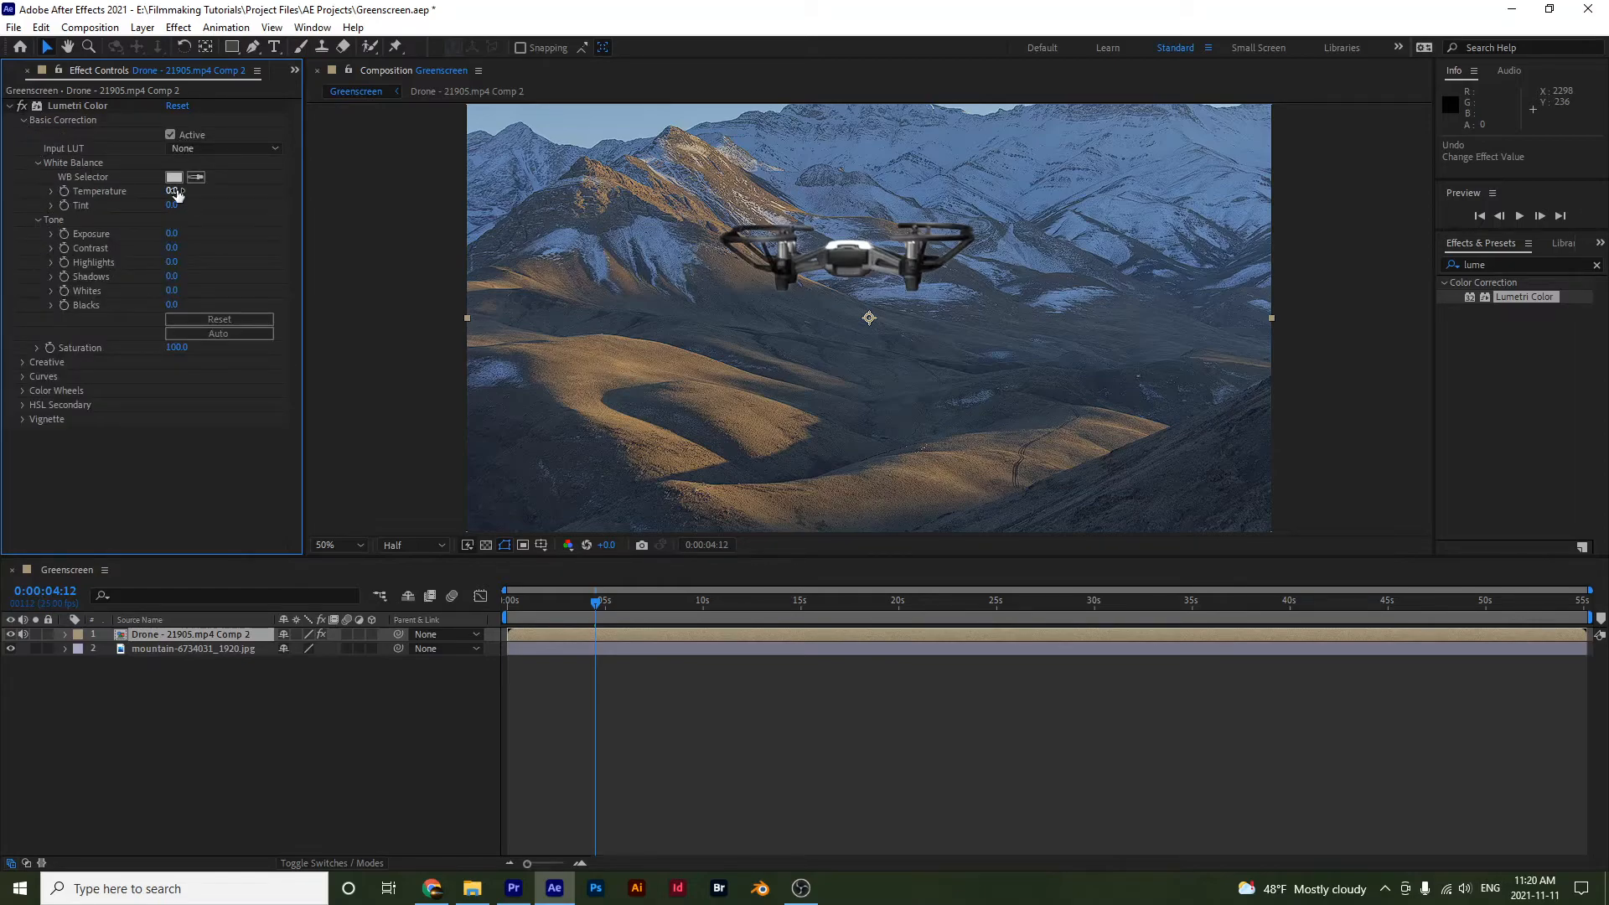
pyautogui.moveTo(177, 195); pyautogui.dragTo(135, 192)
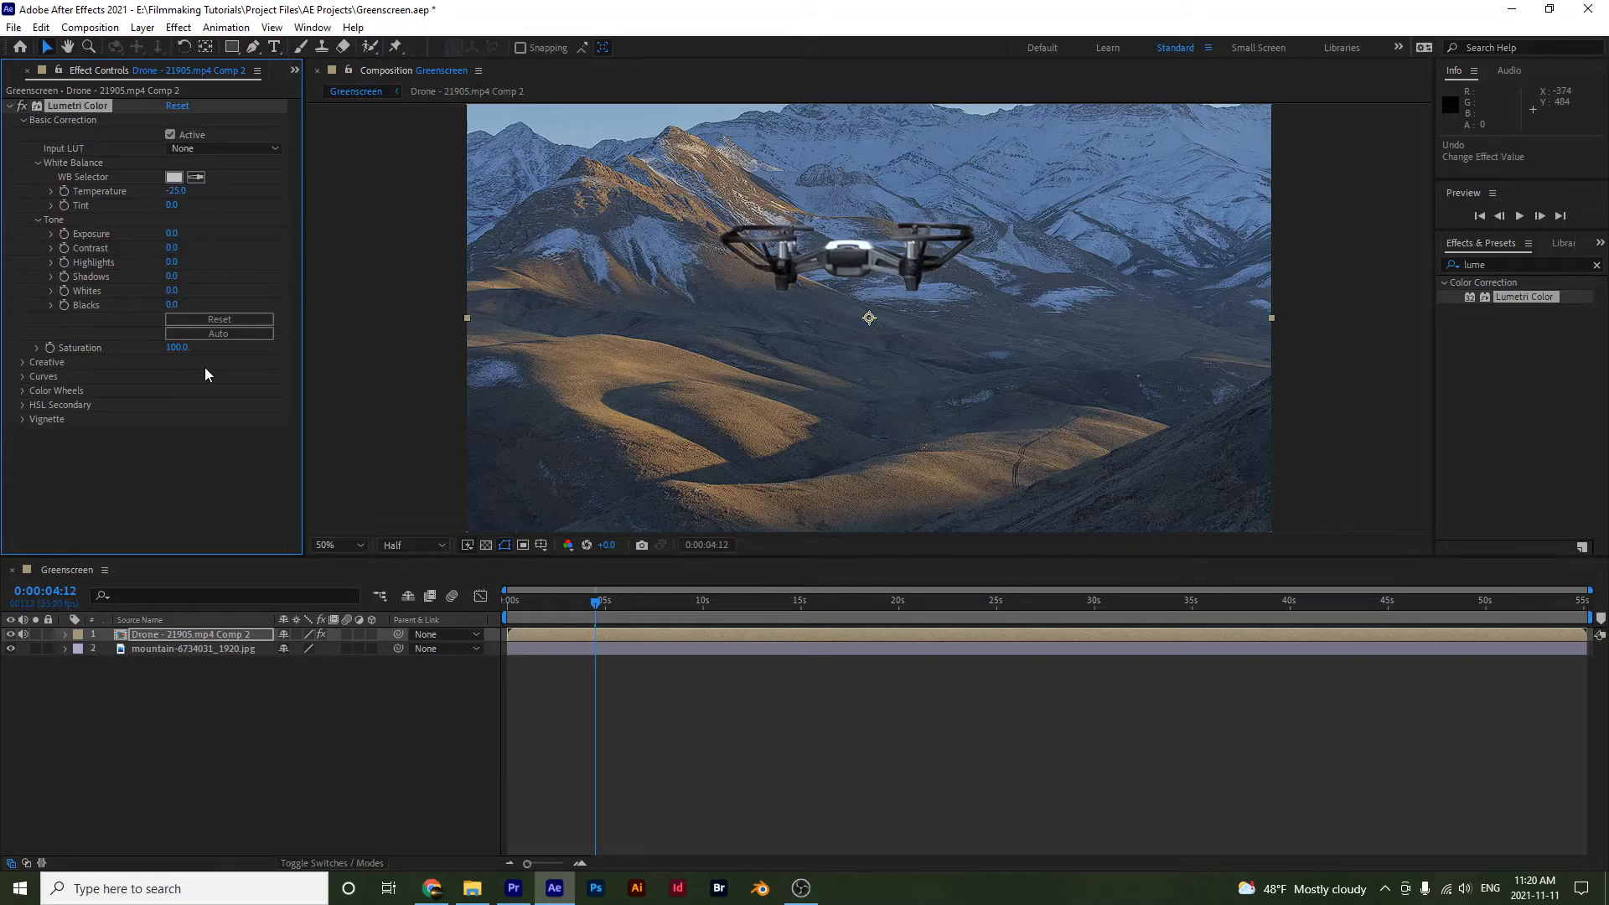
pyautogui.moveTo(203, 350)
pyautogui.mouseDown()
pyautogui.moveTo(225, 350)
pyautogui.moveTo(210, 349)
pyautogui.mouseUp()
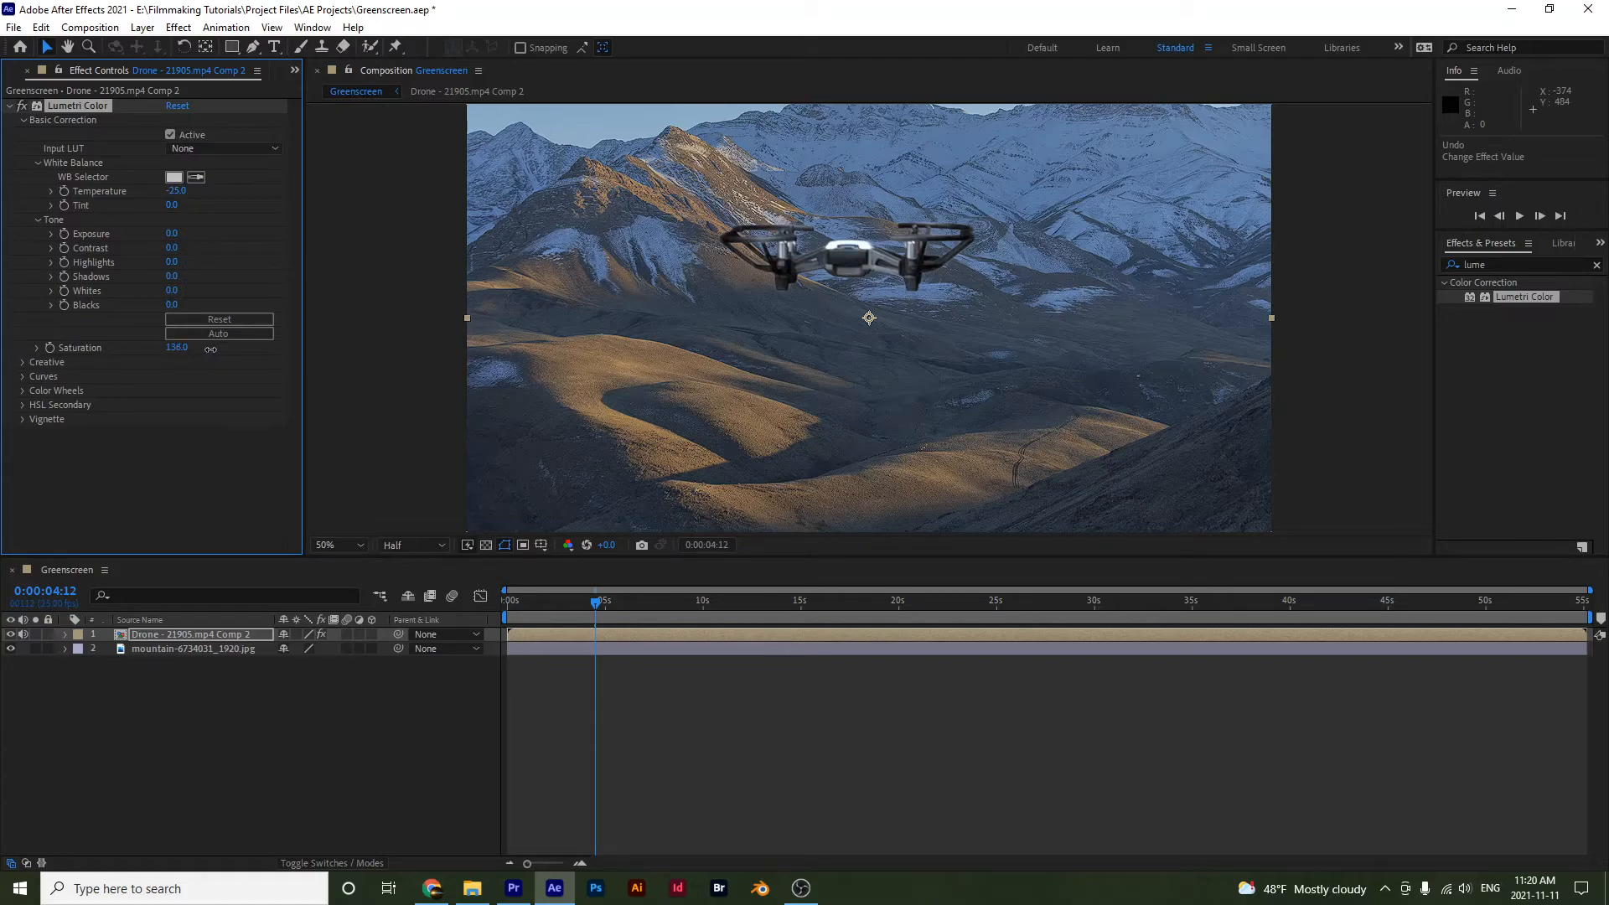
# Raise the midtones of Lumetri Color's blue RGB curve slightly to cool the drone toward the mountain background.
pyautogui.click(24, 376)
pyautogui.click(214, 190)
pyautogui.moveTo(159, 341); pyautogui.dragTo(161, 308)
pyautogui.scroll(-2, 762, 357)
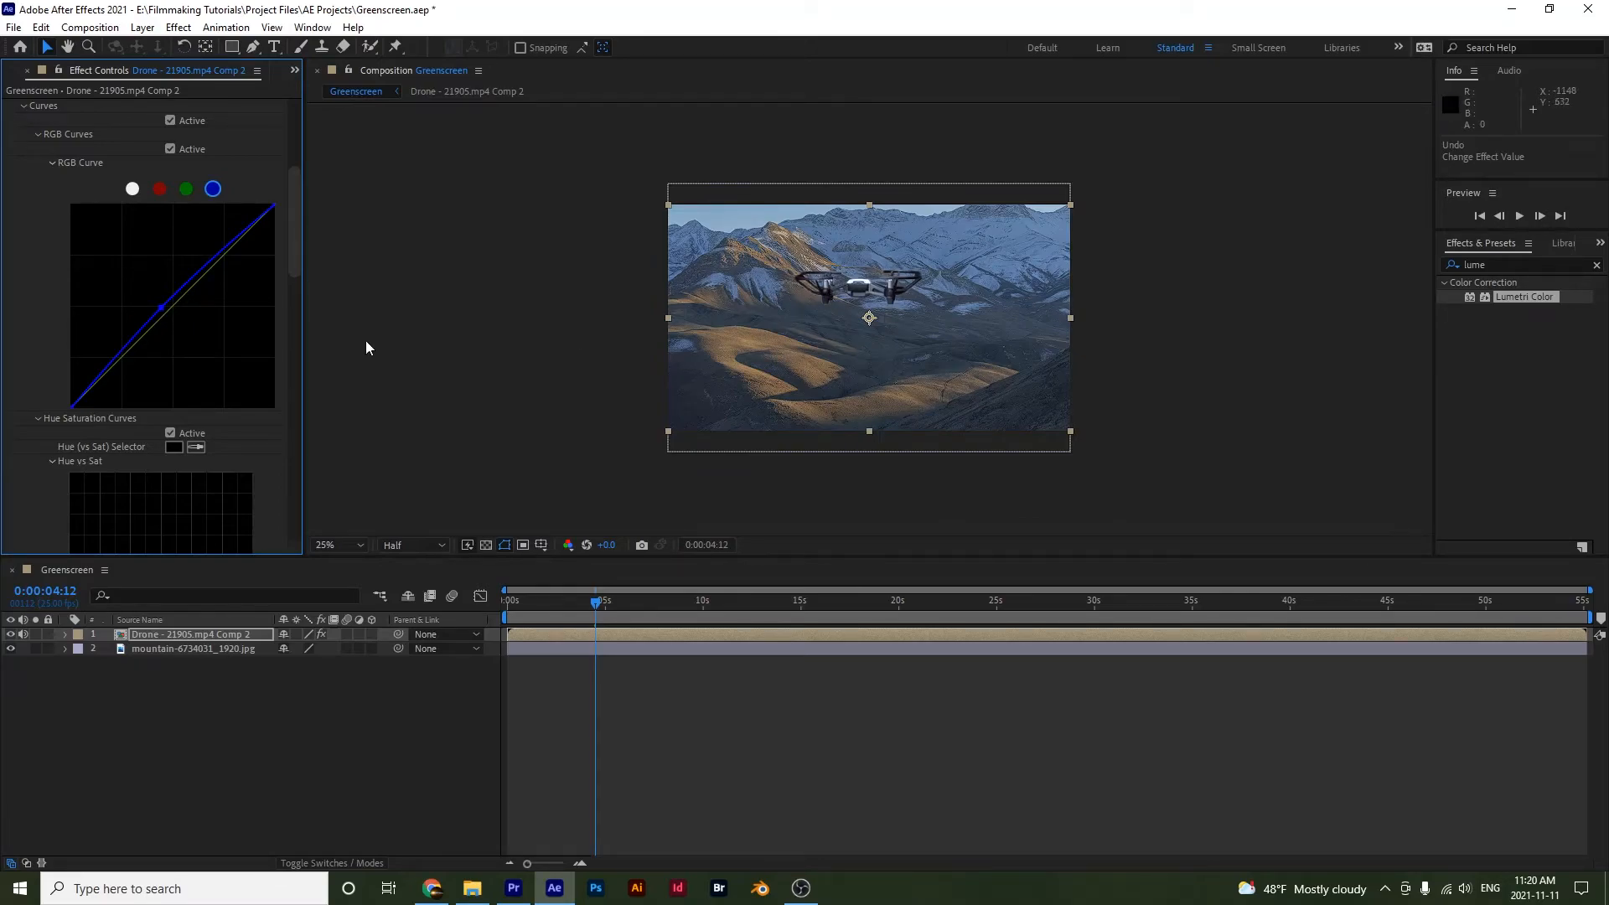
pyautogui.scroll(5, 220, 279)
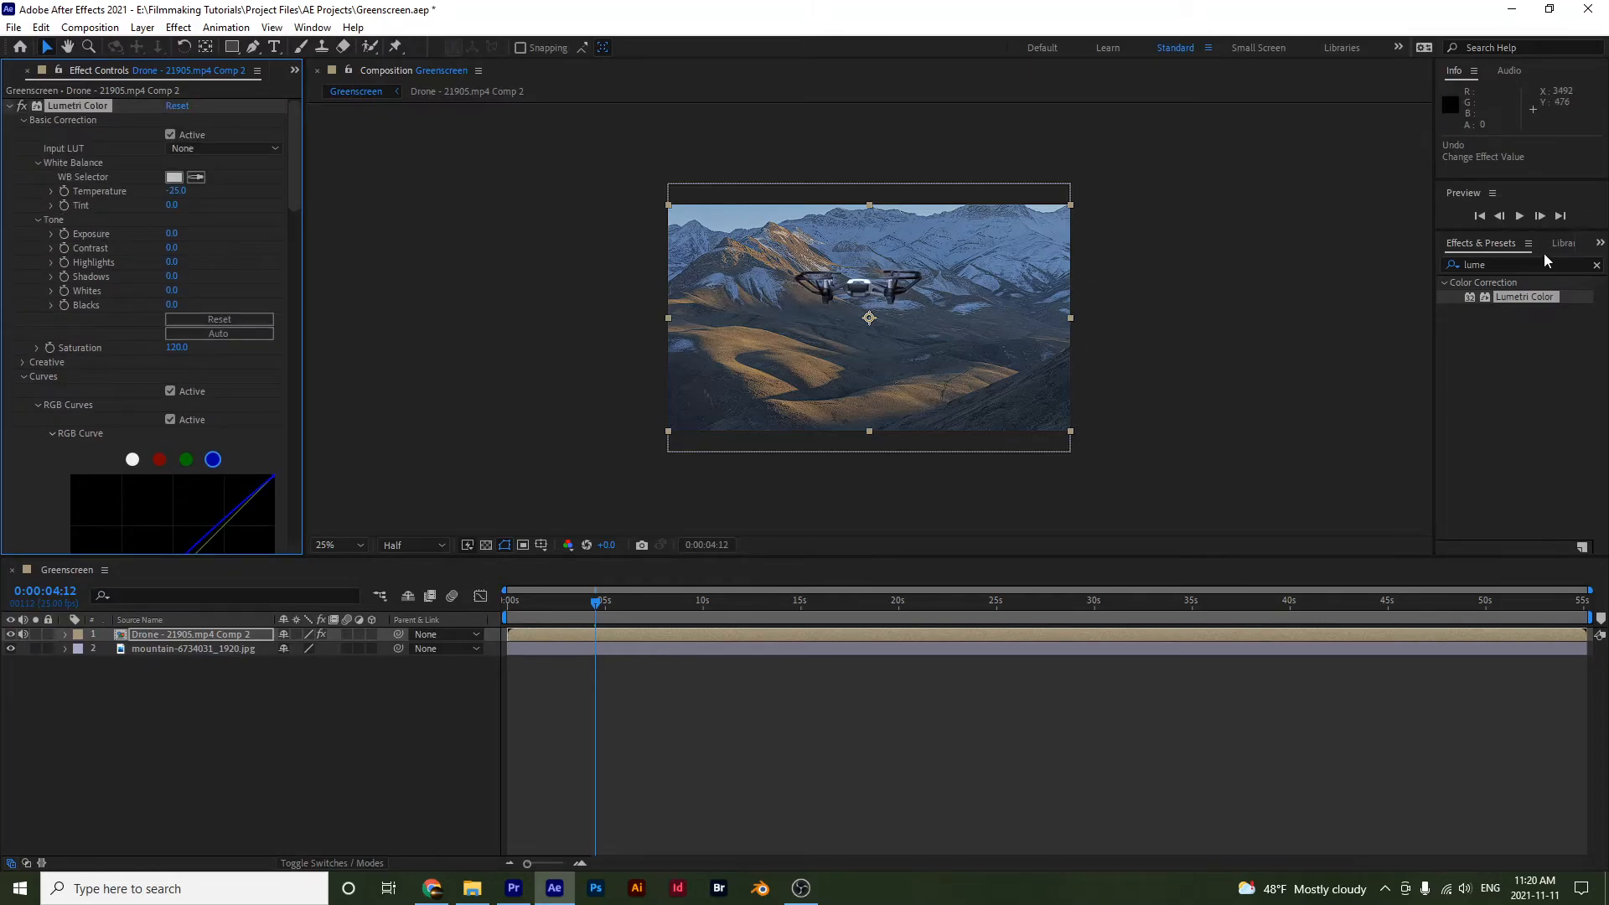
# Search the effects for "shadow" and apply Radial Shadow to the pre-composed drone layer.
pyautogui.click(1513, 265)
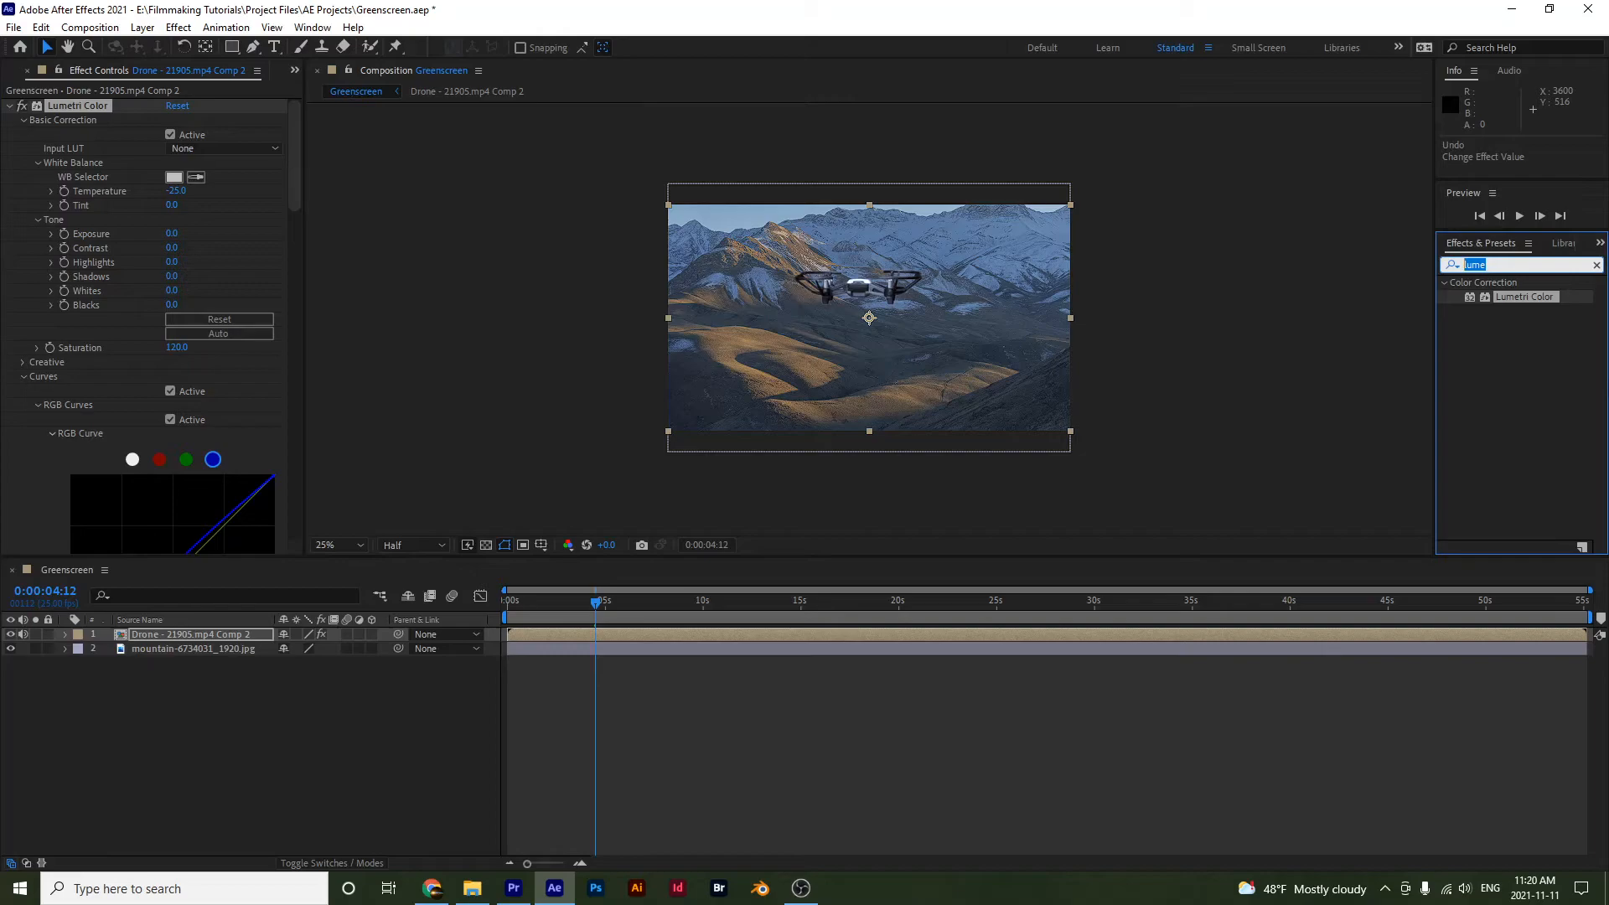
pyautogui.write('shadow')
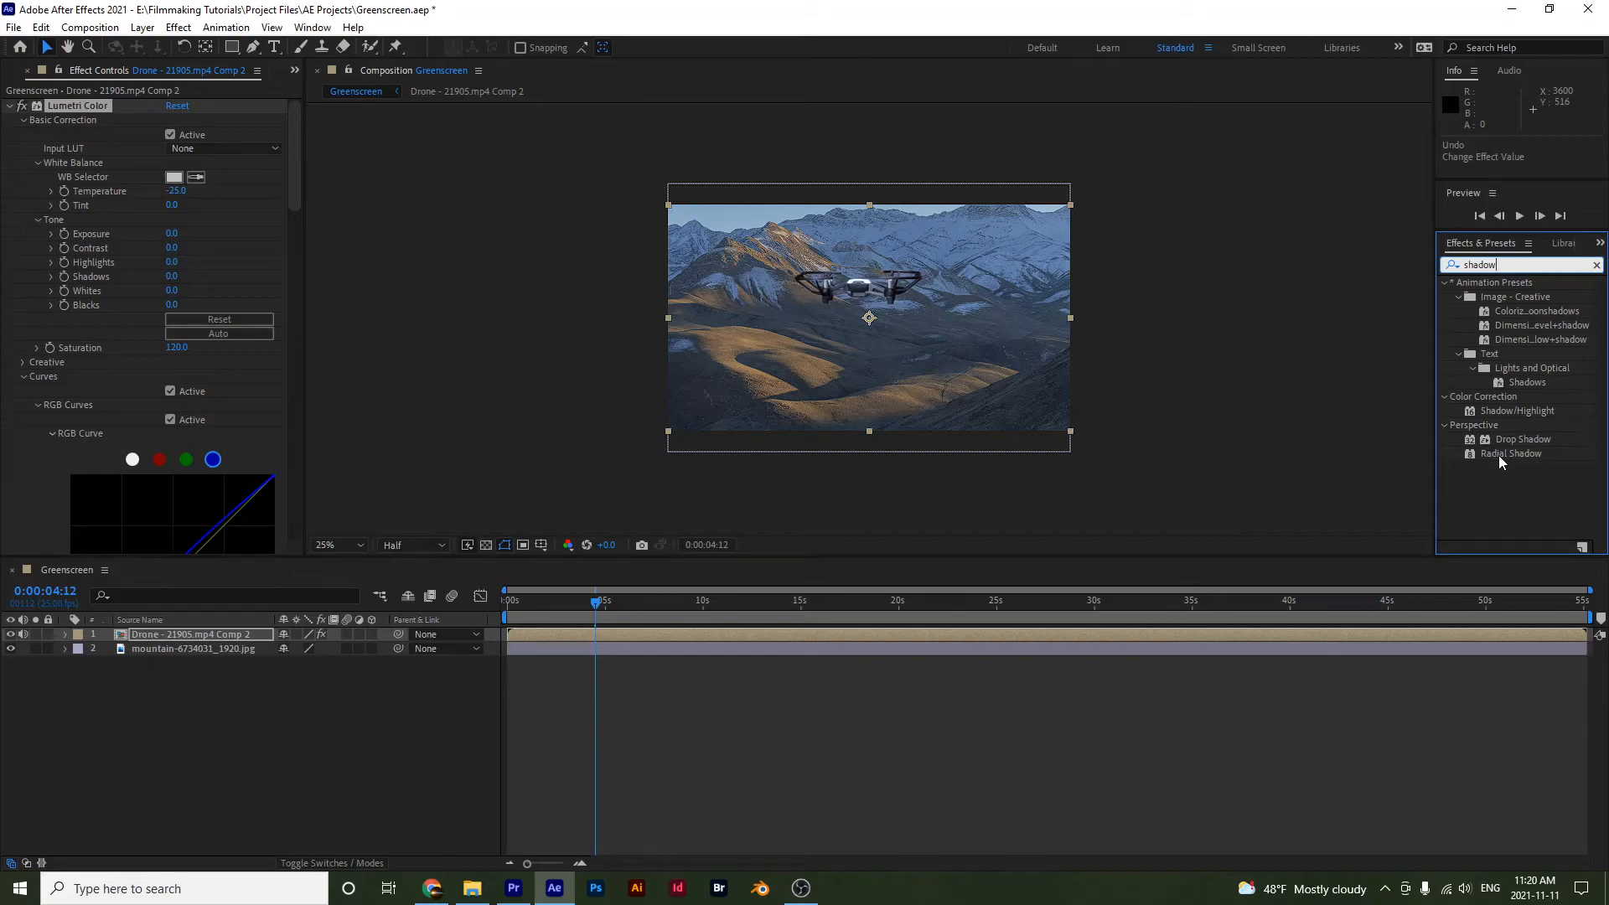
pyautogui.moveTo(1499, 455); pyautogui.dragTo(147, 632)
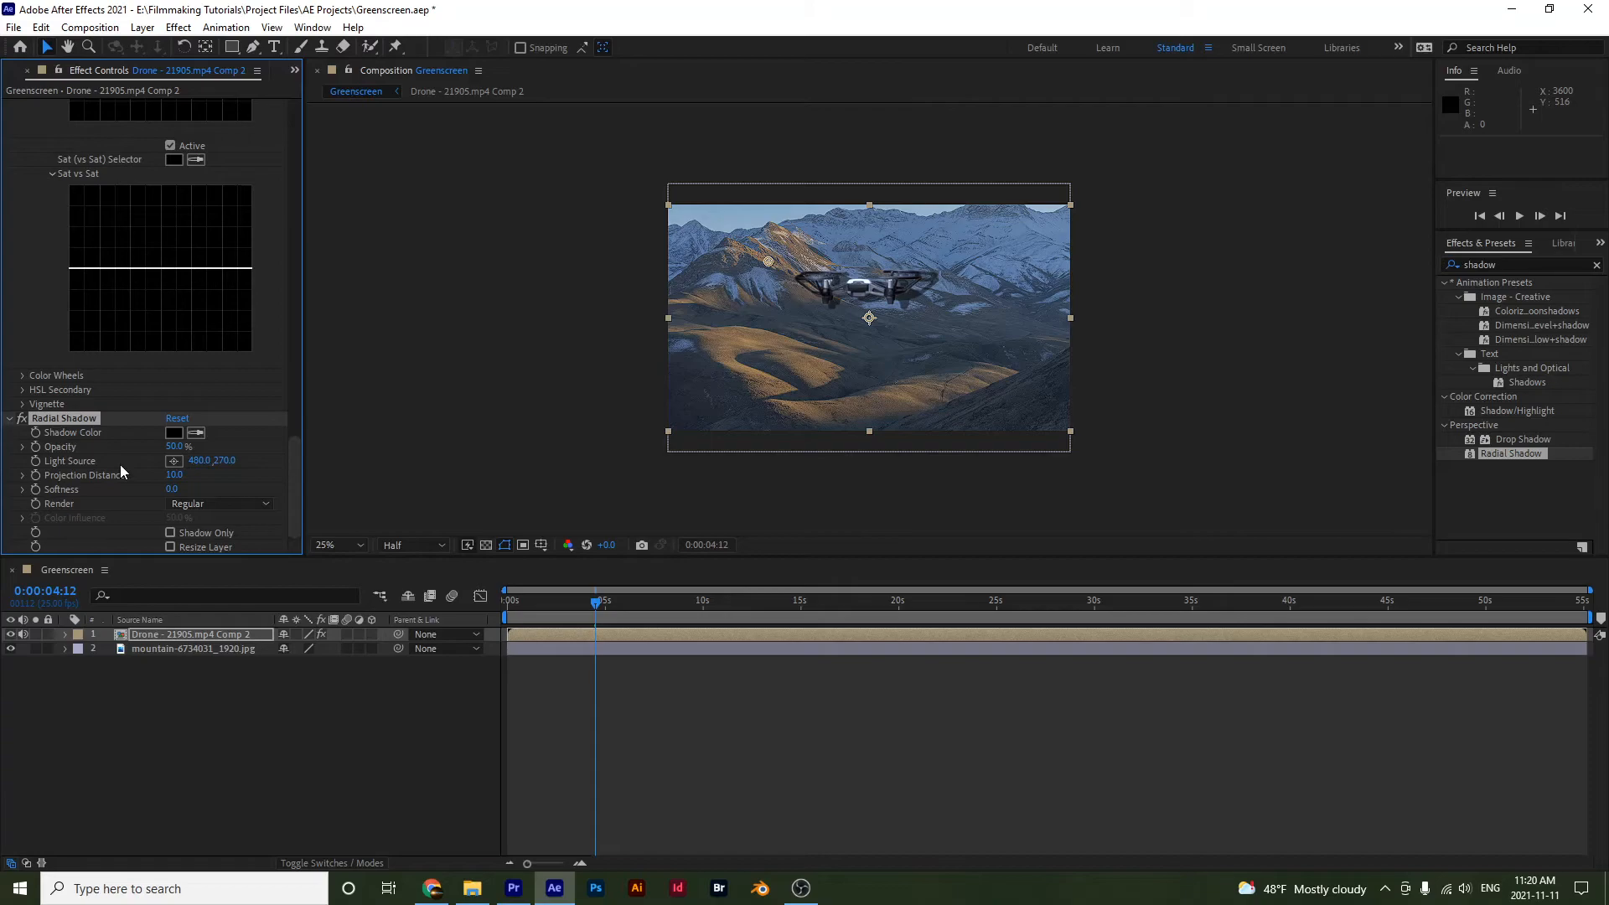
pyautogui.press('.')
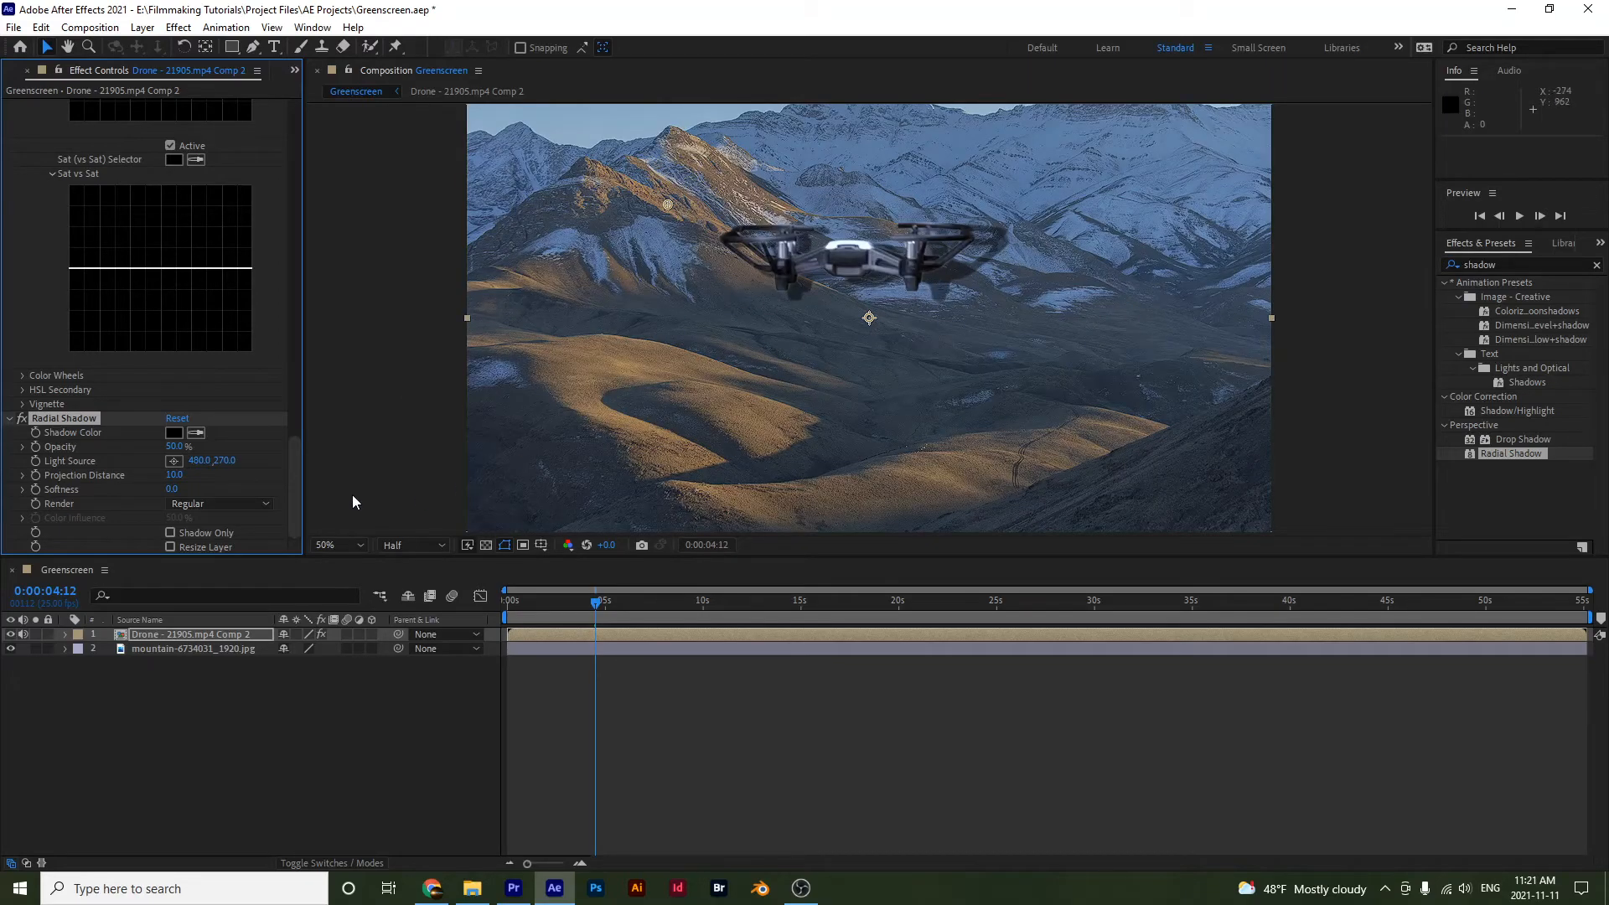
# Lower the Radial Shadow's opacity to 23% and move its light source to about 1101, 355.
pyautogui.moveTo(176, 451); pyautogui.dragTo(160, 448)
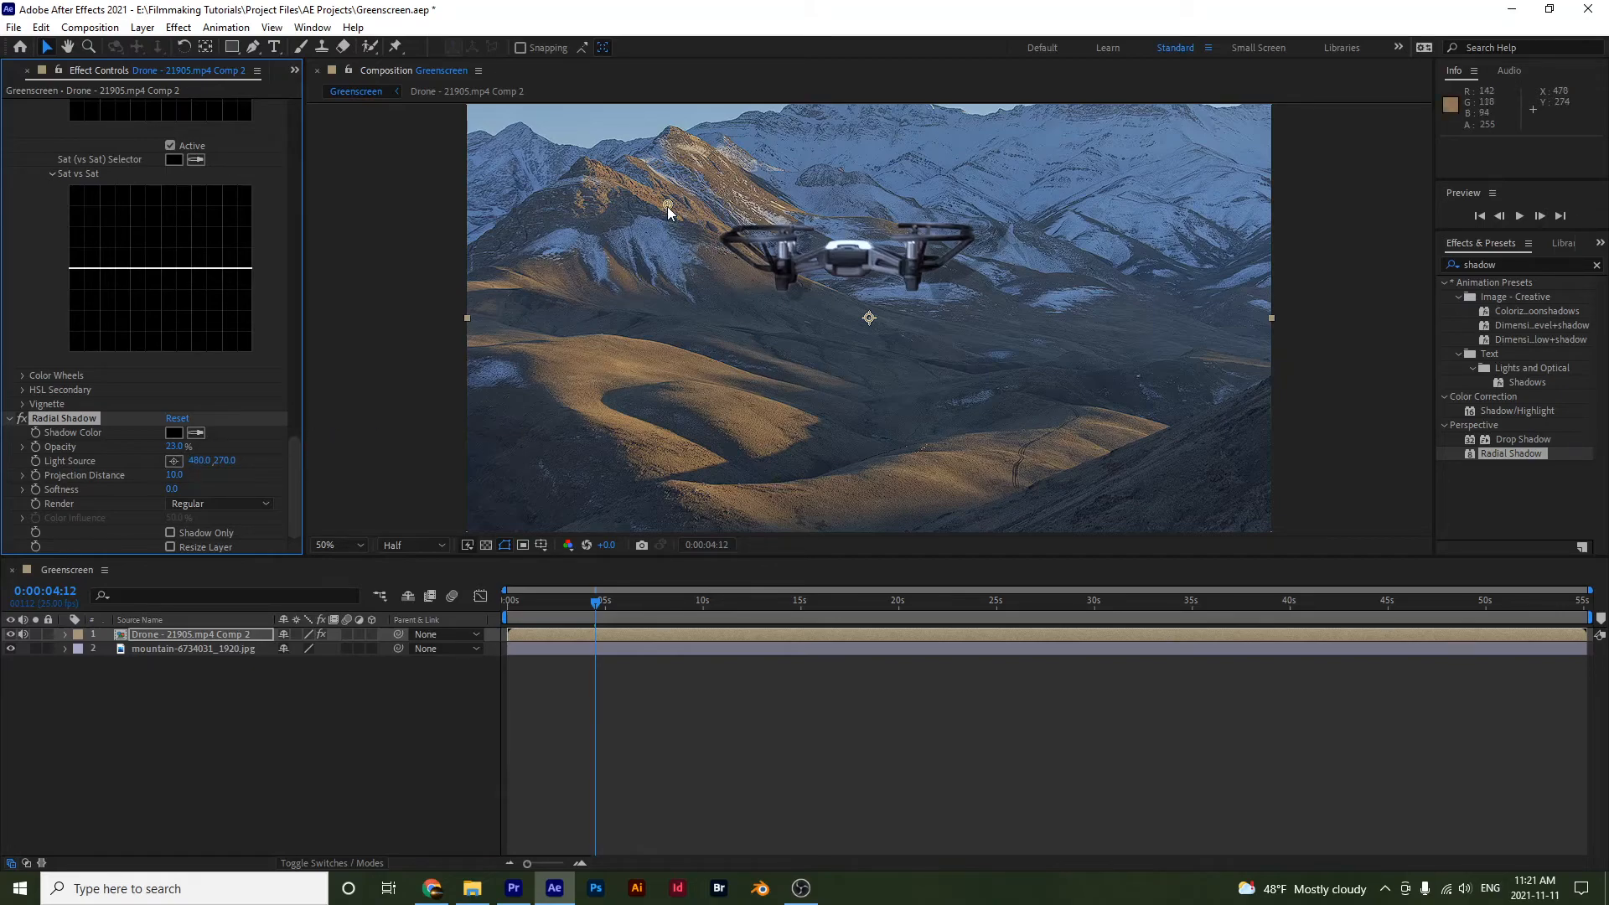
pyautogui.moveTo(668, 207); pyautogui.dragTo(1019, 181)
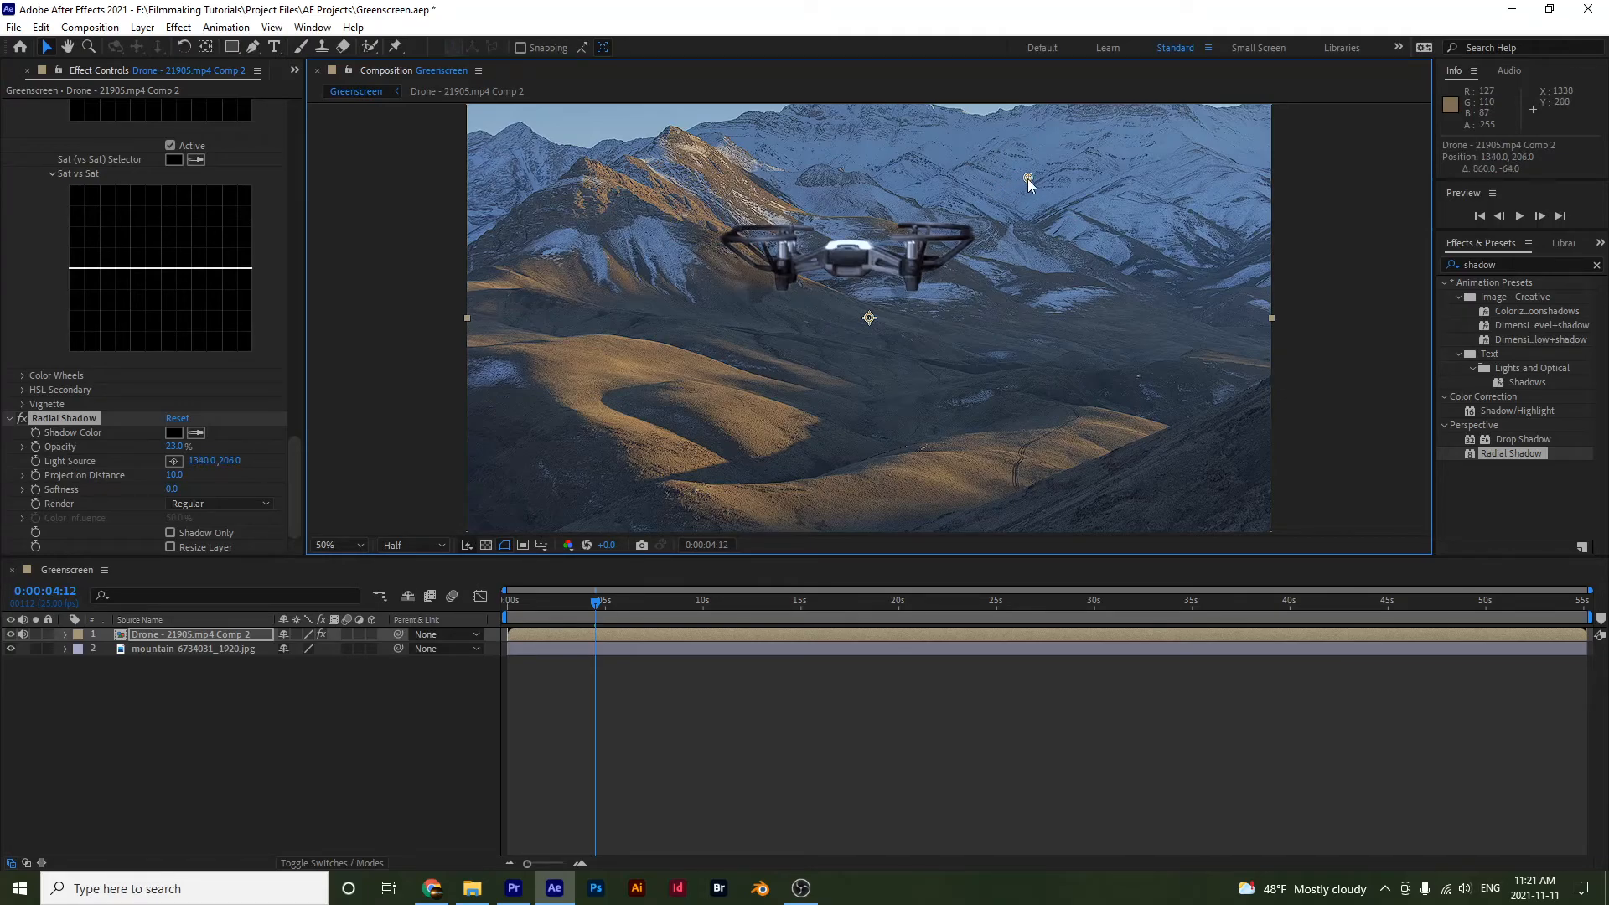
pyautogui.moveTo(998, 198); pyautogui.dragTo(1004, 195)
pyautogui.moveTo(200, 460); pyautogui.dragTo(17, 501)
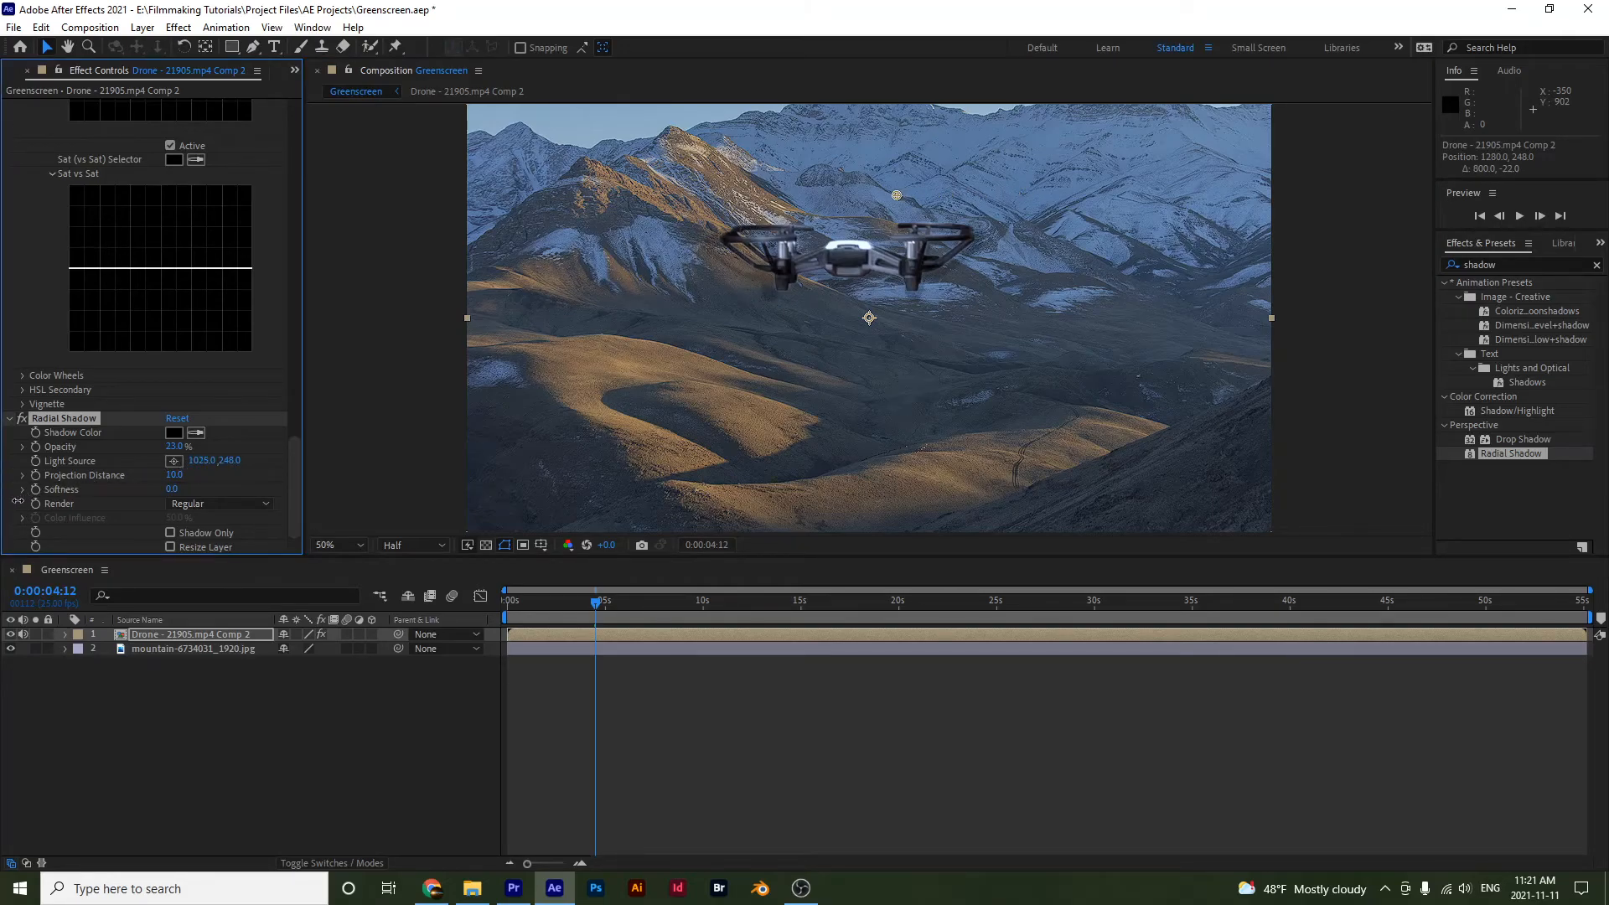
pyautogui.click(236, 458)
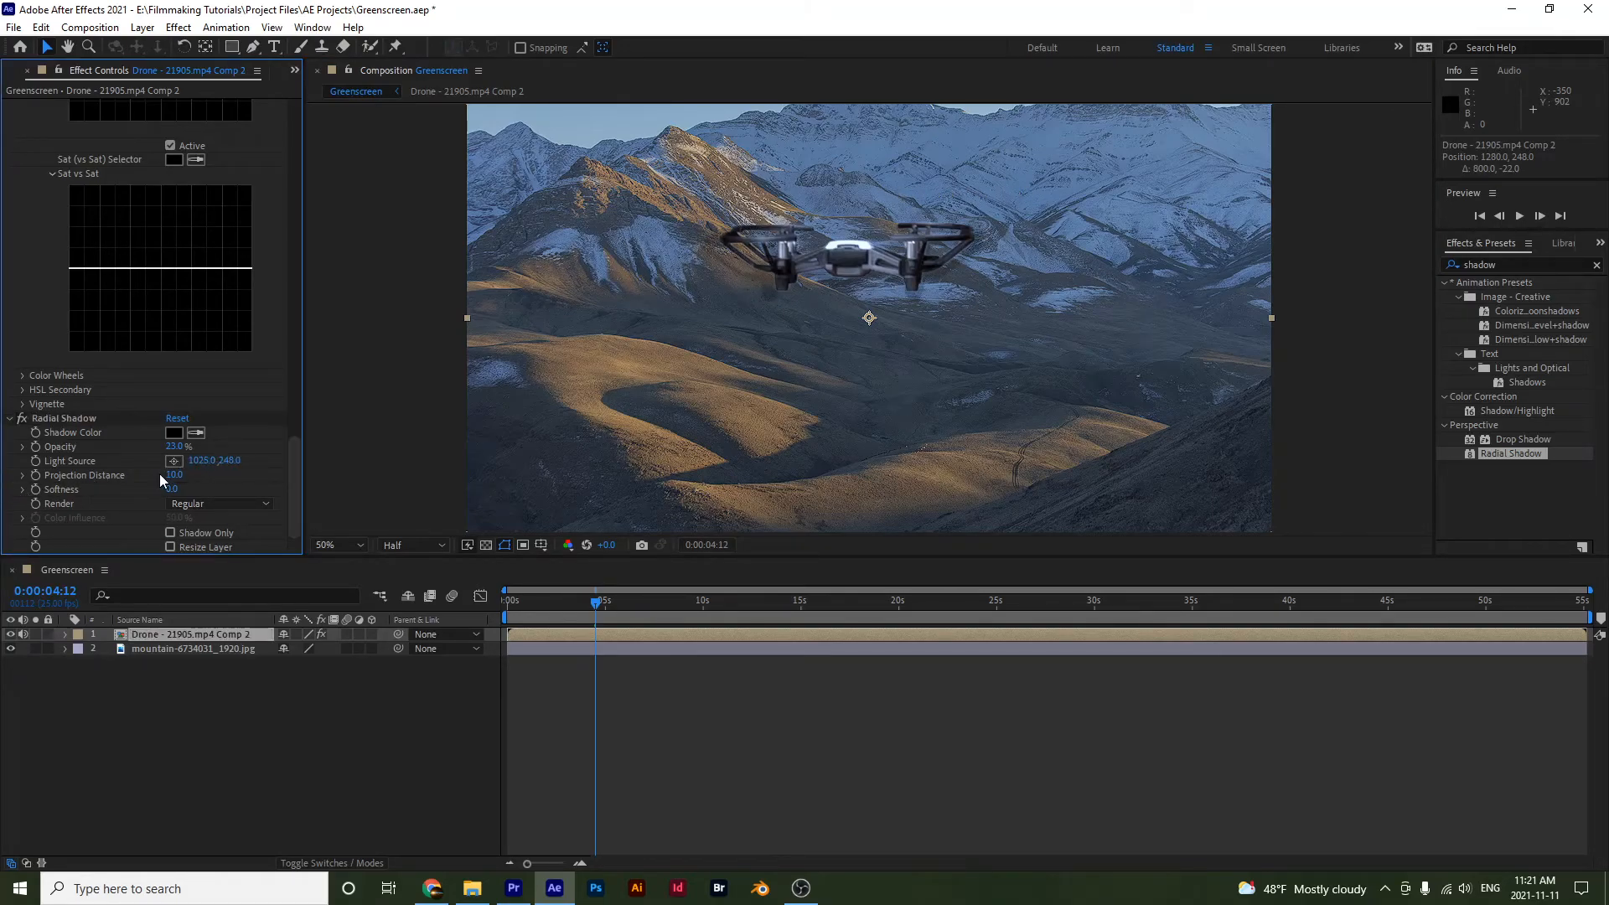
pyautogui.moveTo(225, 460); pyautogui.dragTo(265, 455)
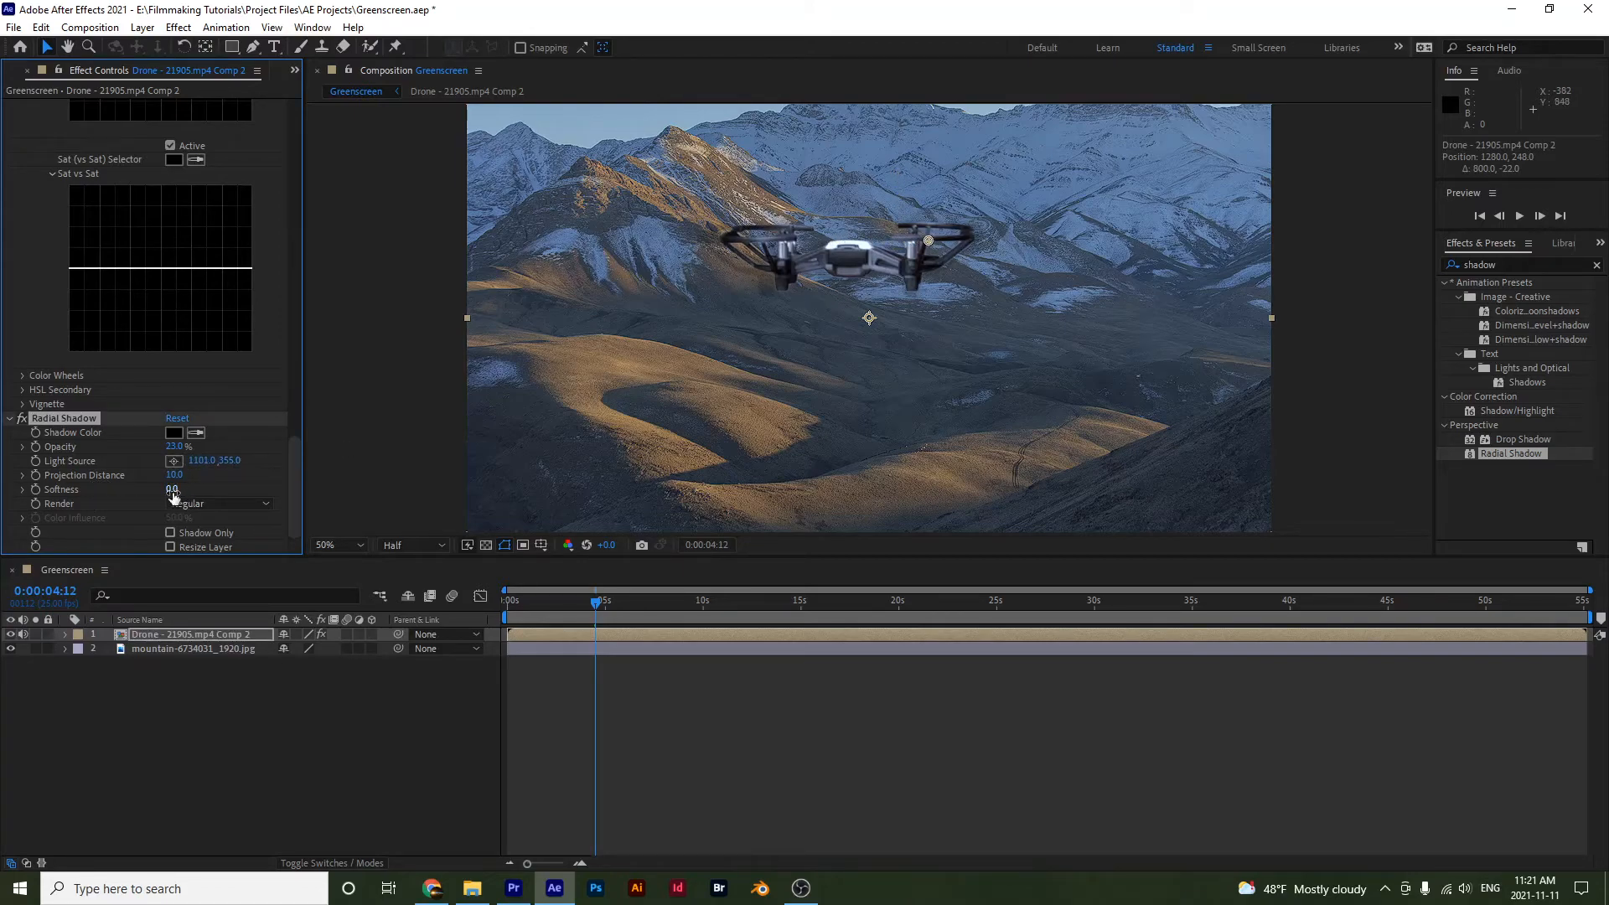
# Set the Radial Shadow's softness to 19.9 and opacity to 30%, with its light source at 1020, 380.
pyautogui.moveTo(169, 492); pyautogui.dragTo(375, 464)
pyautogui.moveTo(368, 464)
pyautogui.mouseDown()
pyautogui.moveTo(341, 468)
pyautogui.moveTo(365, 465)
pyautogui.mouseUp()
pyautogui.click(176, 450)
pyautogui.moveTo(175, 446)
pyautogui.mouseDown()
pyautogui.moveTo(203, 446)
pyautogui.moveTo(185, 450)
pyautogui.mouseUp()
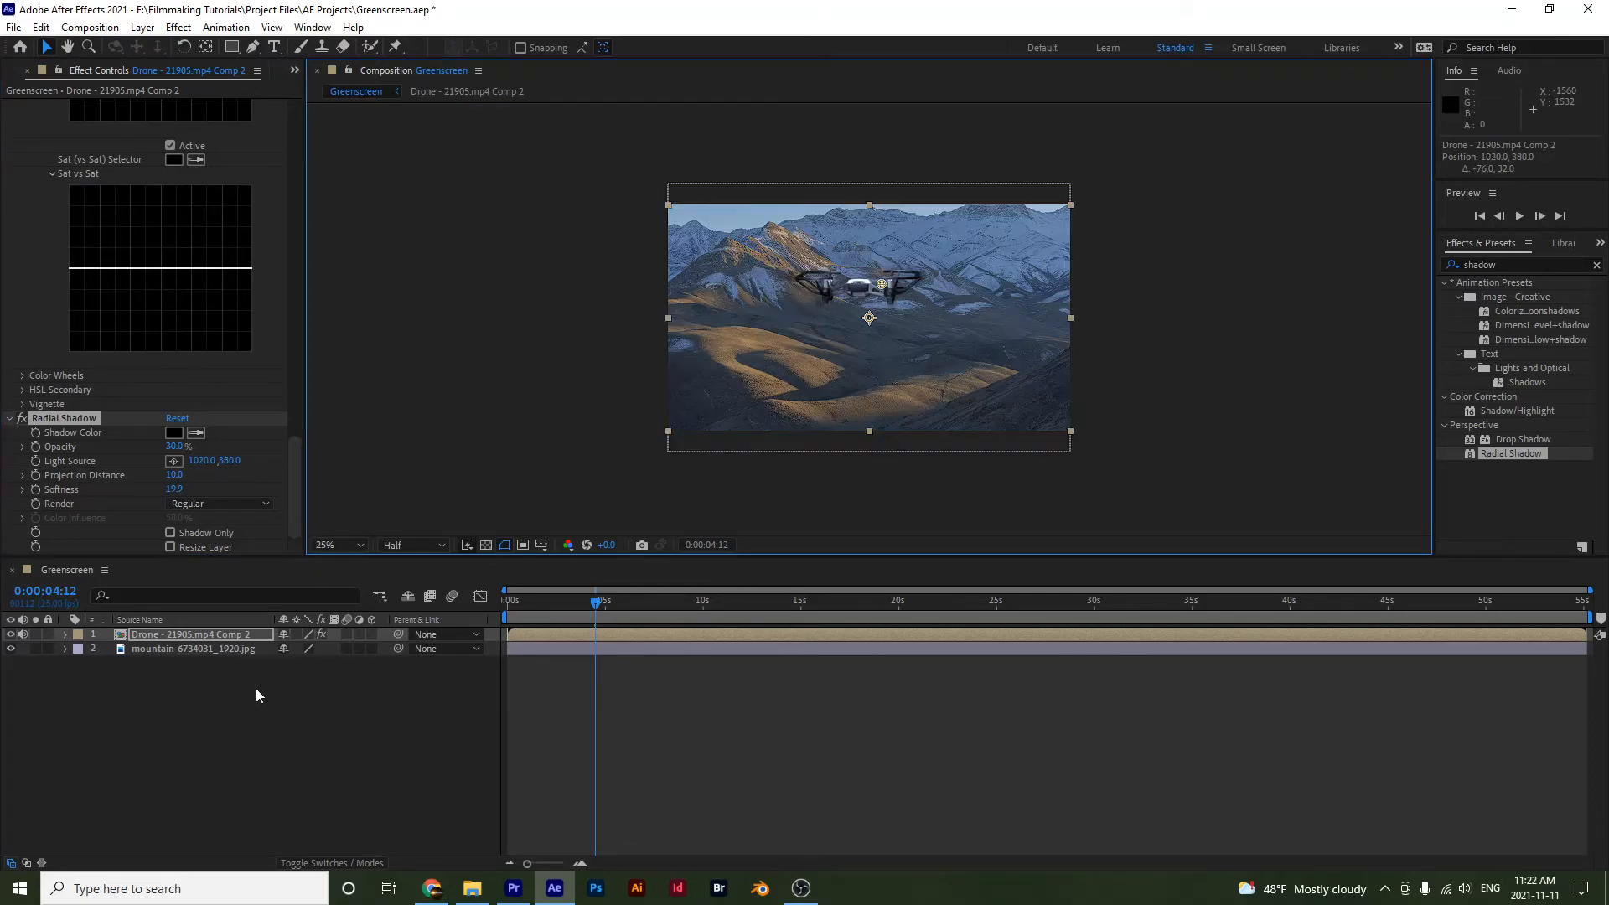
# Turn off the Radial Shadow effect and duplicate the pre-composed drone layer.
pyautogui.click(220, 719)
pyautogui.click(21, 419)
pyautogui.click(144, 639)
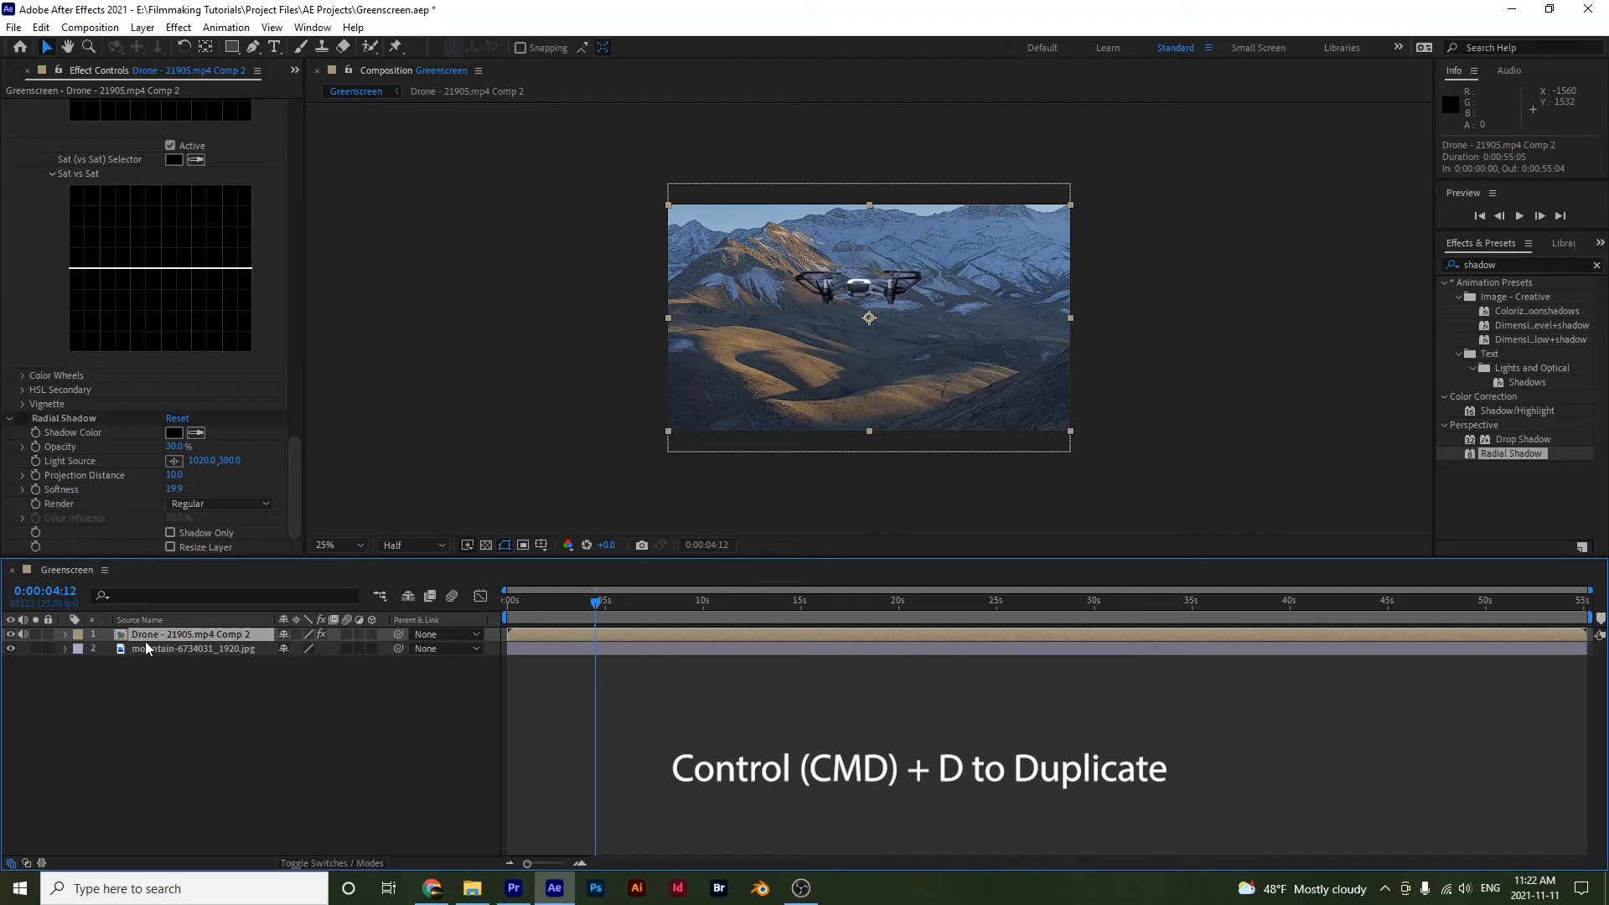
pyautogui.hotkey('ctrl', 'd')
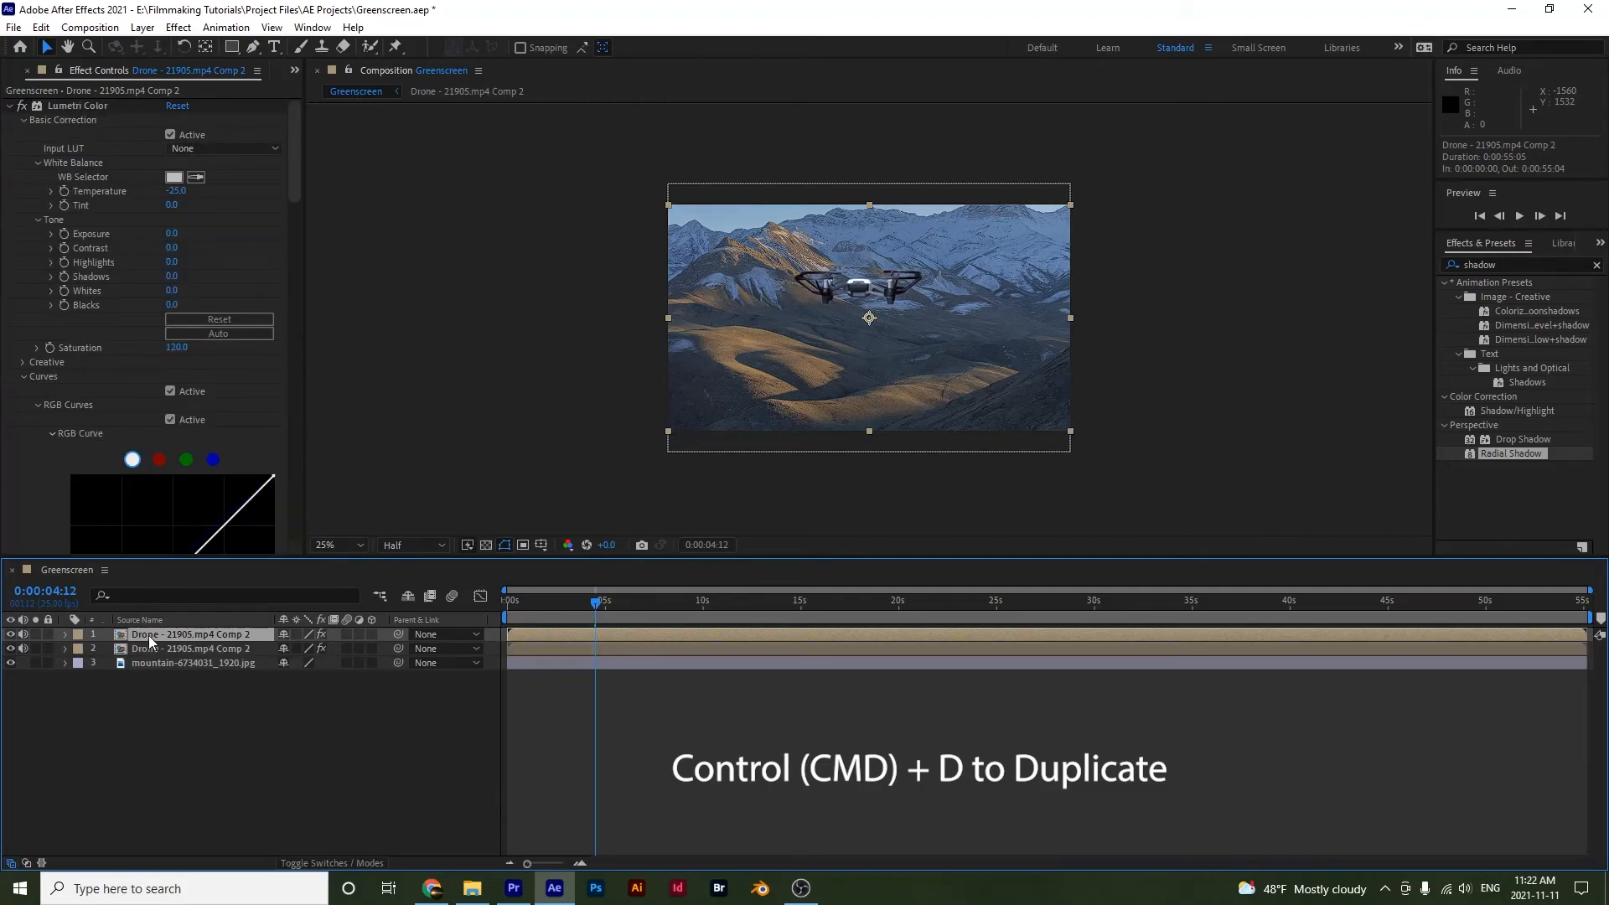
# Turn on the Radial Shadow effect on the duplicated drone layer and set it to render the shadow only.
pyautogui.scroll(-10, 43, 449)
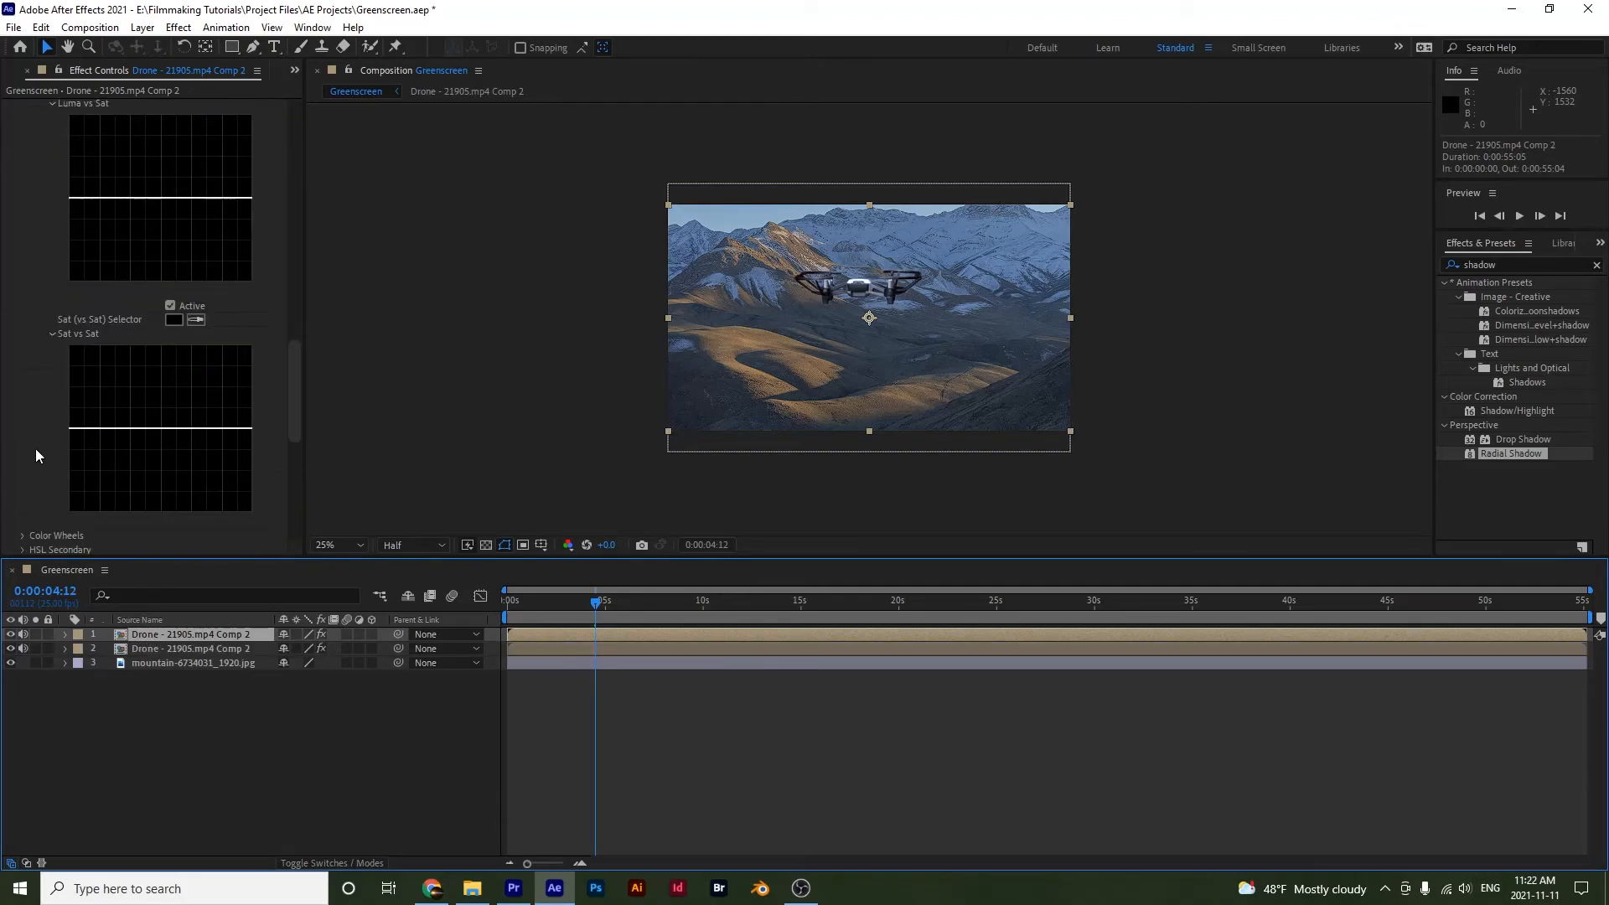
pyautogui.scroll(-4, 36, 450)
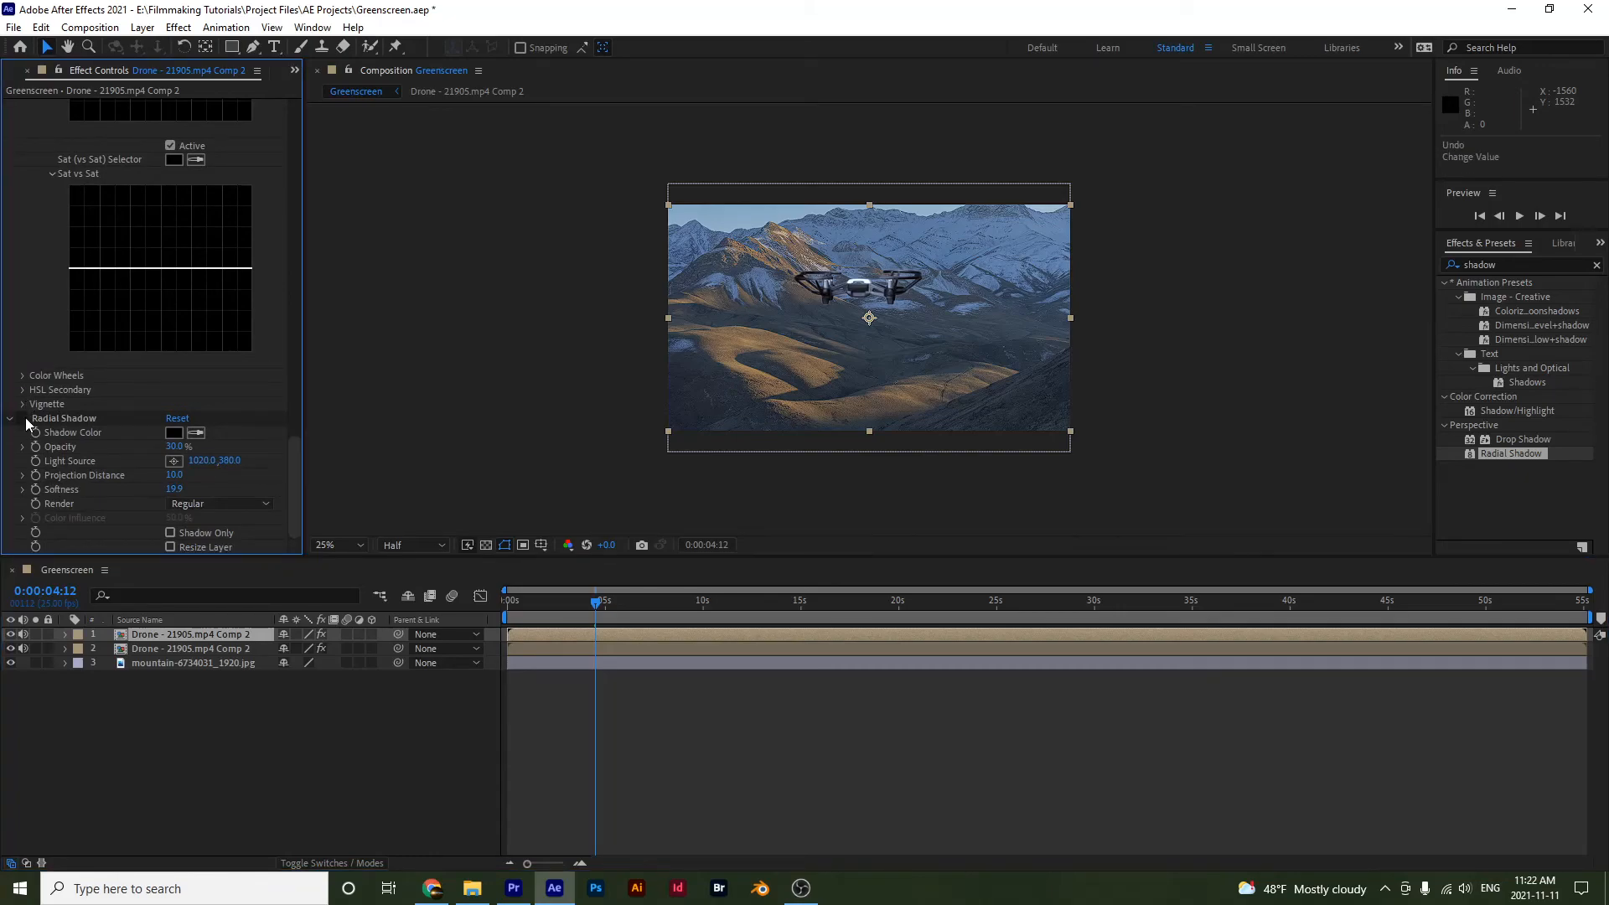
pyautogui.click(26, 418)
pyautogui.click(170, 531)
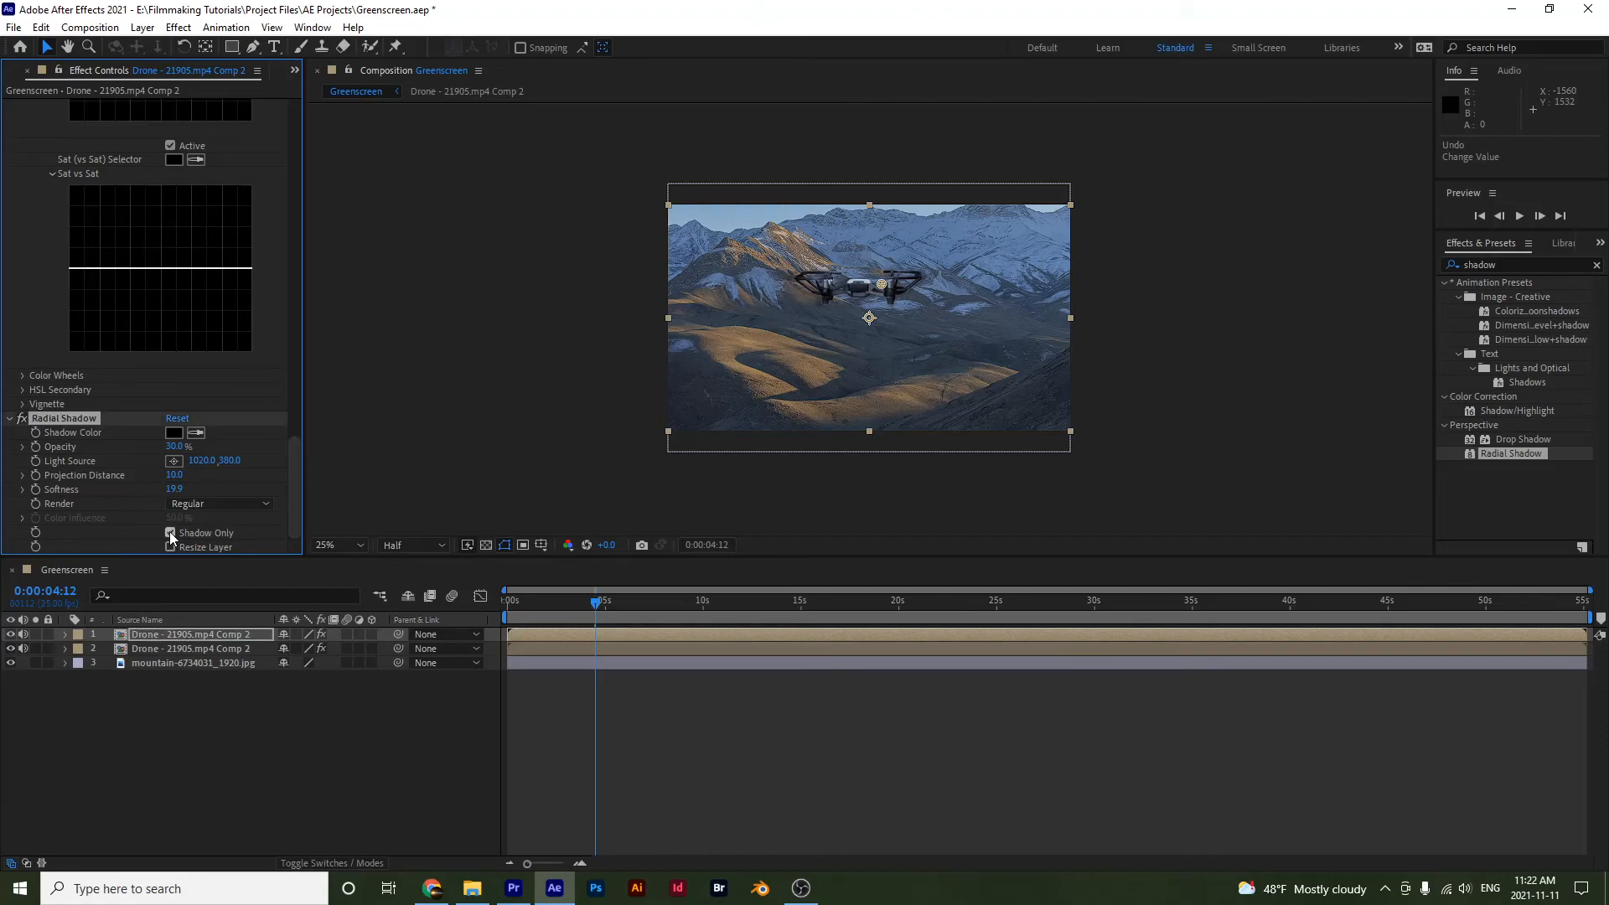
# Scale the shadow-only drone layer to 86% and move it to about 940, 523 behind the drone's outline.
pyautogui.click(18, 576)
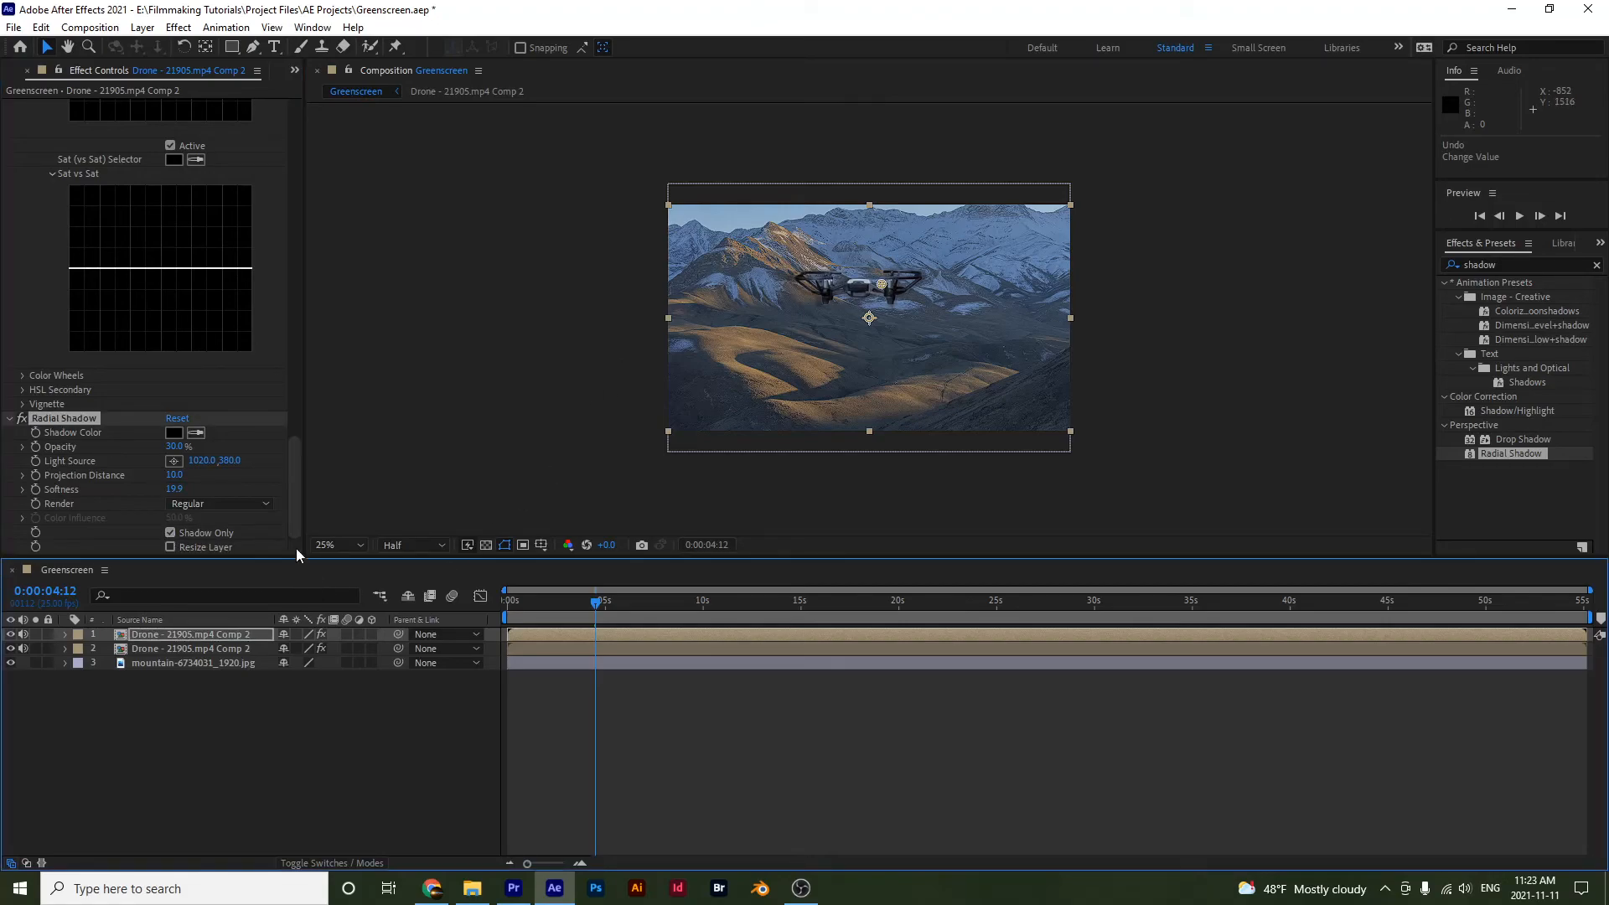
pyautogui.press('s')
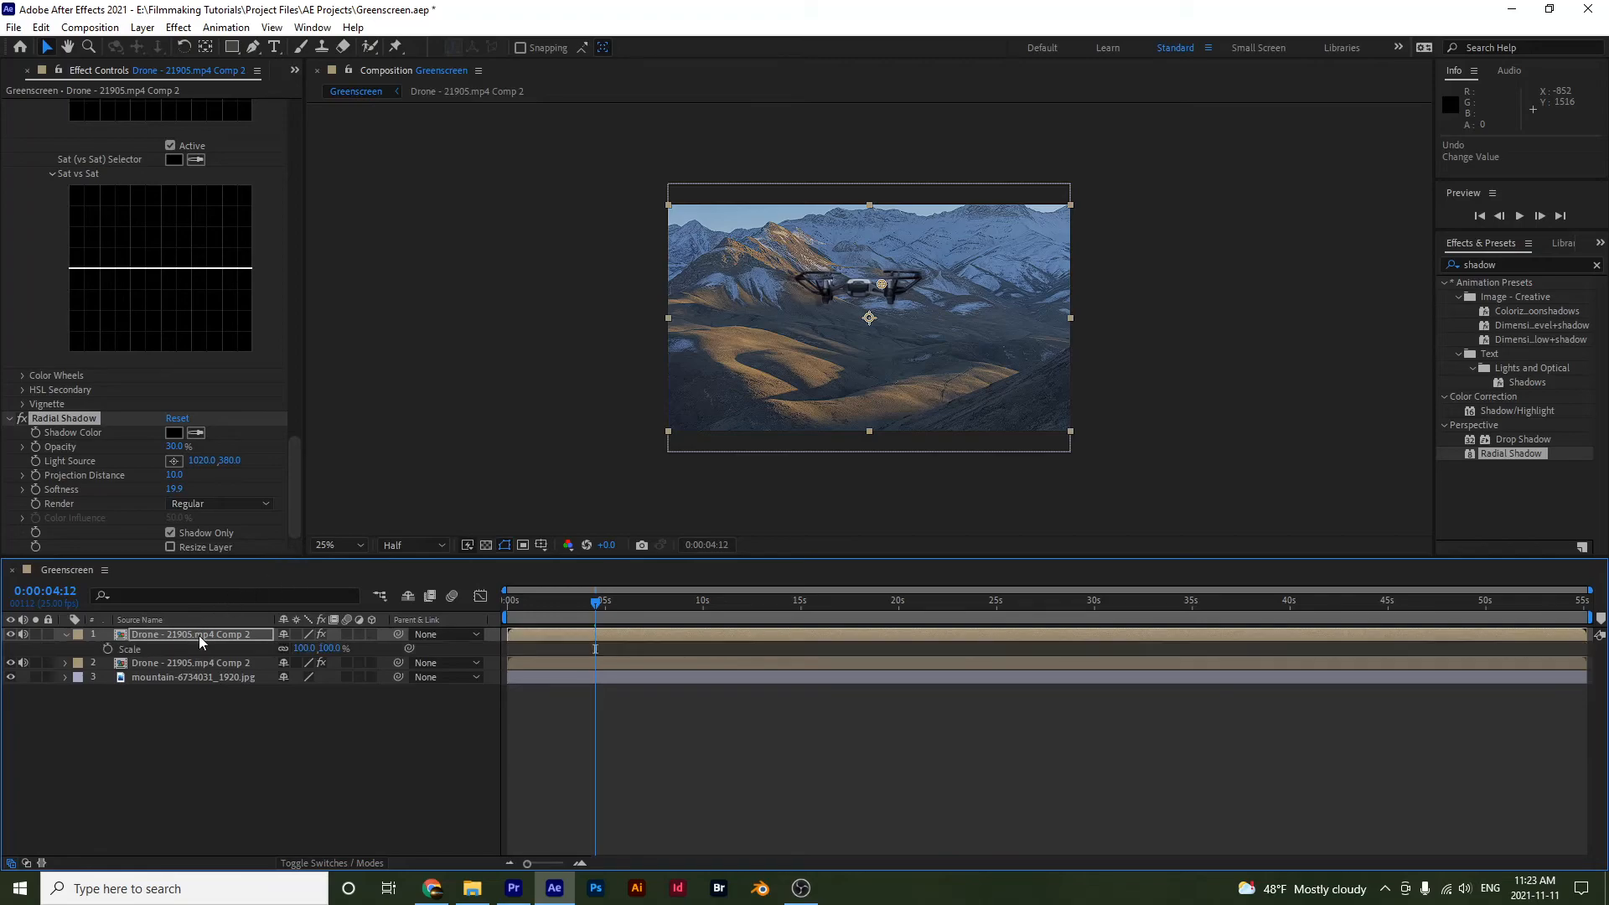
pyautogui.moveTo(311, 651); pyautogui.dragTo(300, 651)
pyautogui.scroll(3, 855, 361)
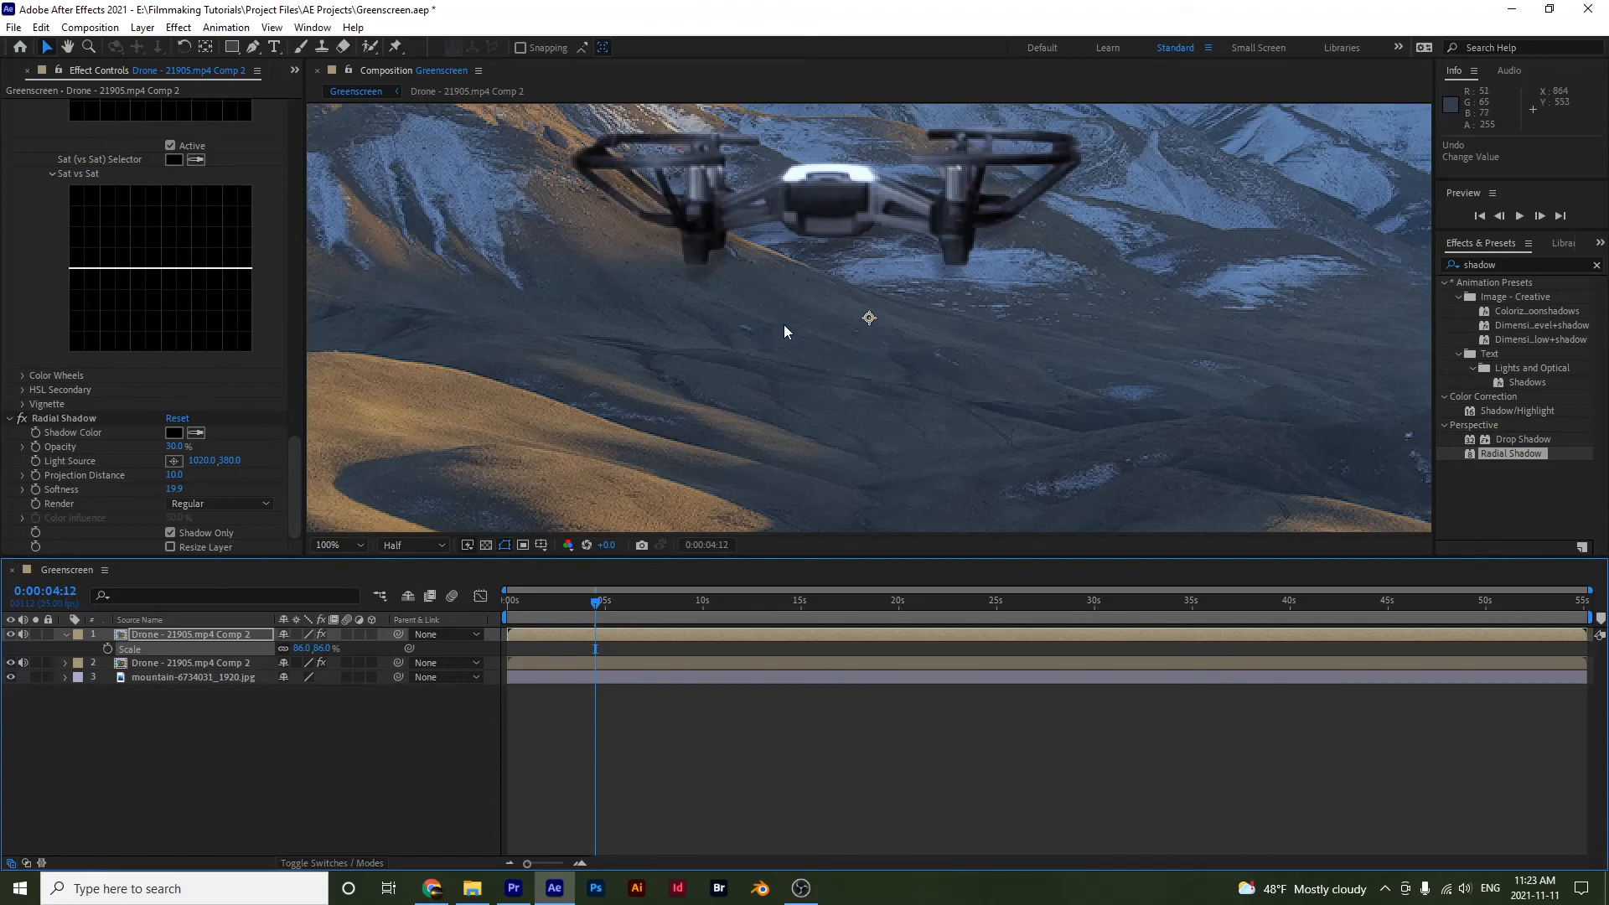
pyautogui.moveTo(756, 282); pyautogui.dragTo(738, 368)
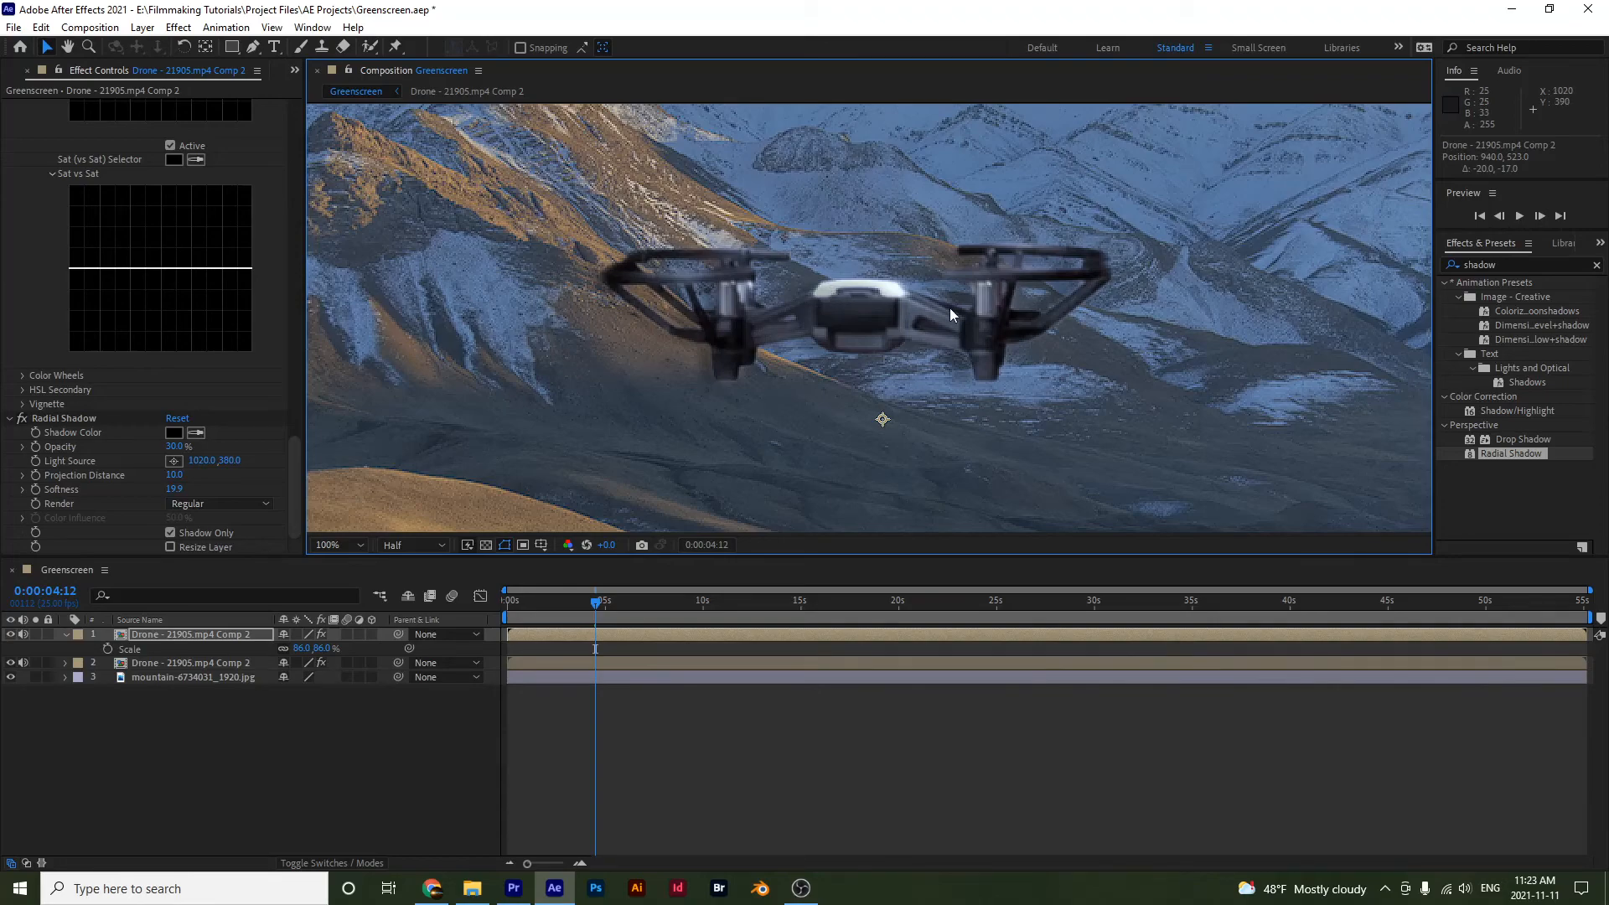
pyautogui.scroll(-2, 803, 330)
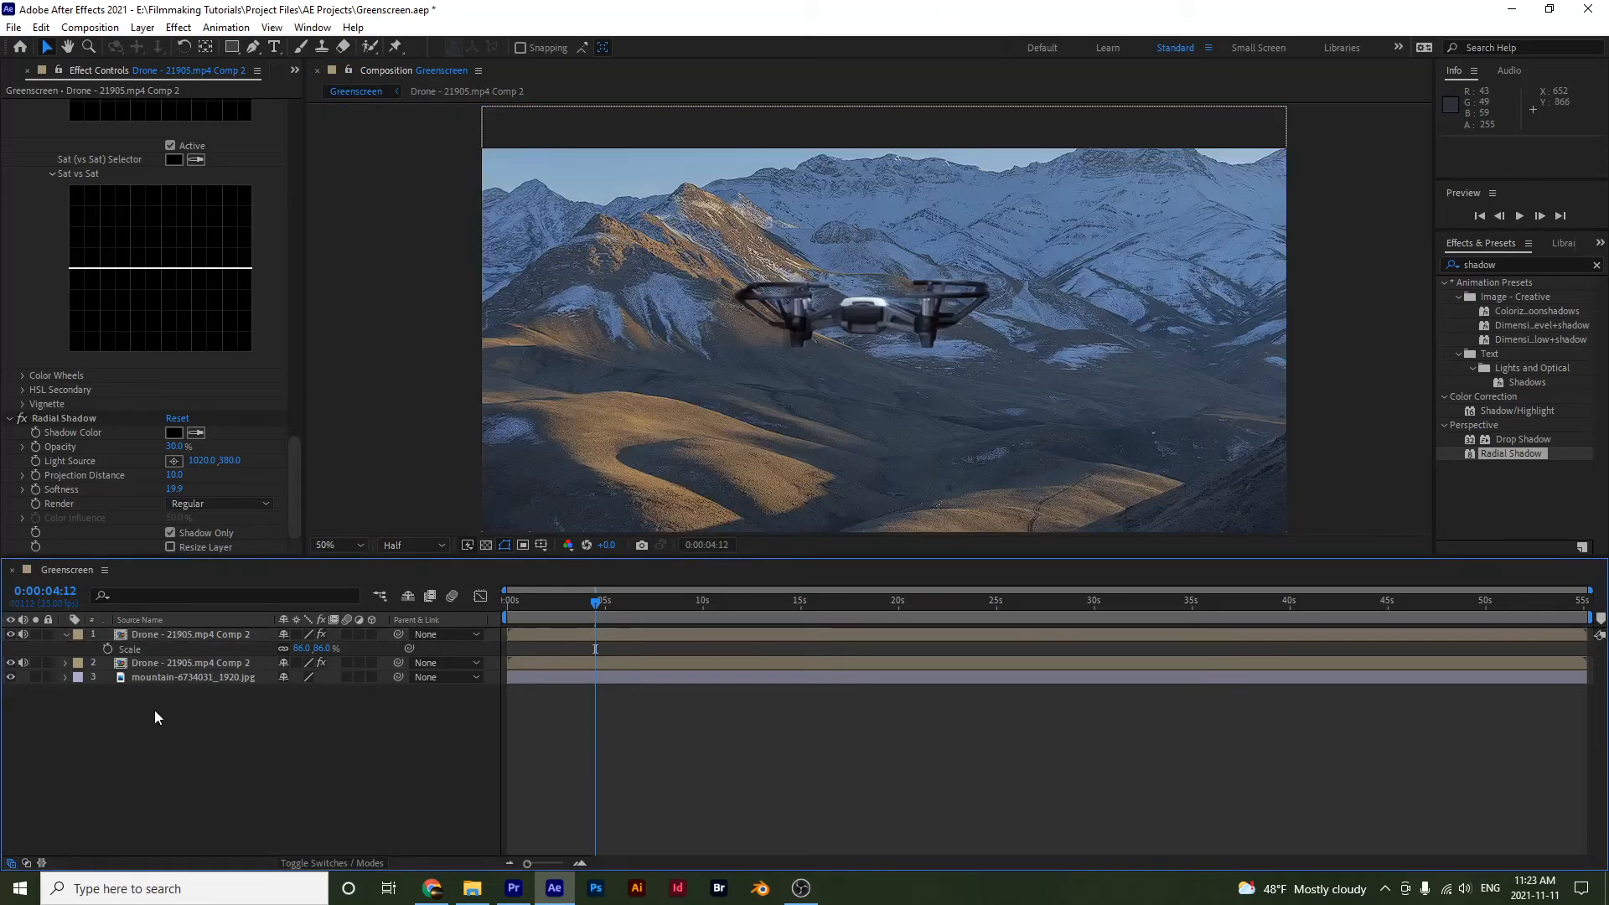
# Delete the duplicated shadow-only layer and remove the Radial Shadow effect from the remaining drone layer.
pyautogui.click(209, 636)
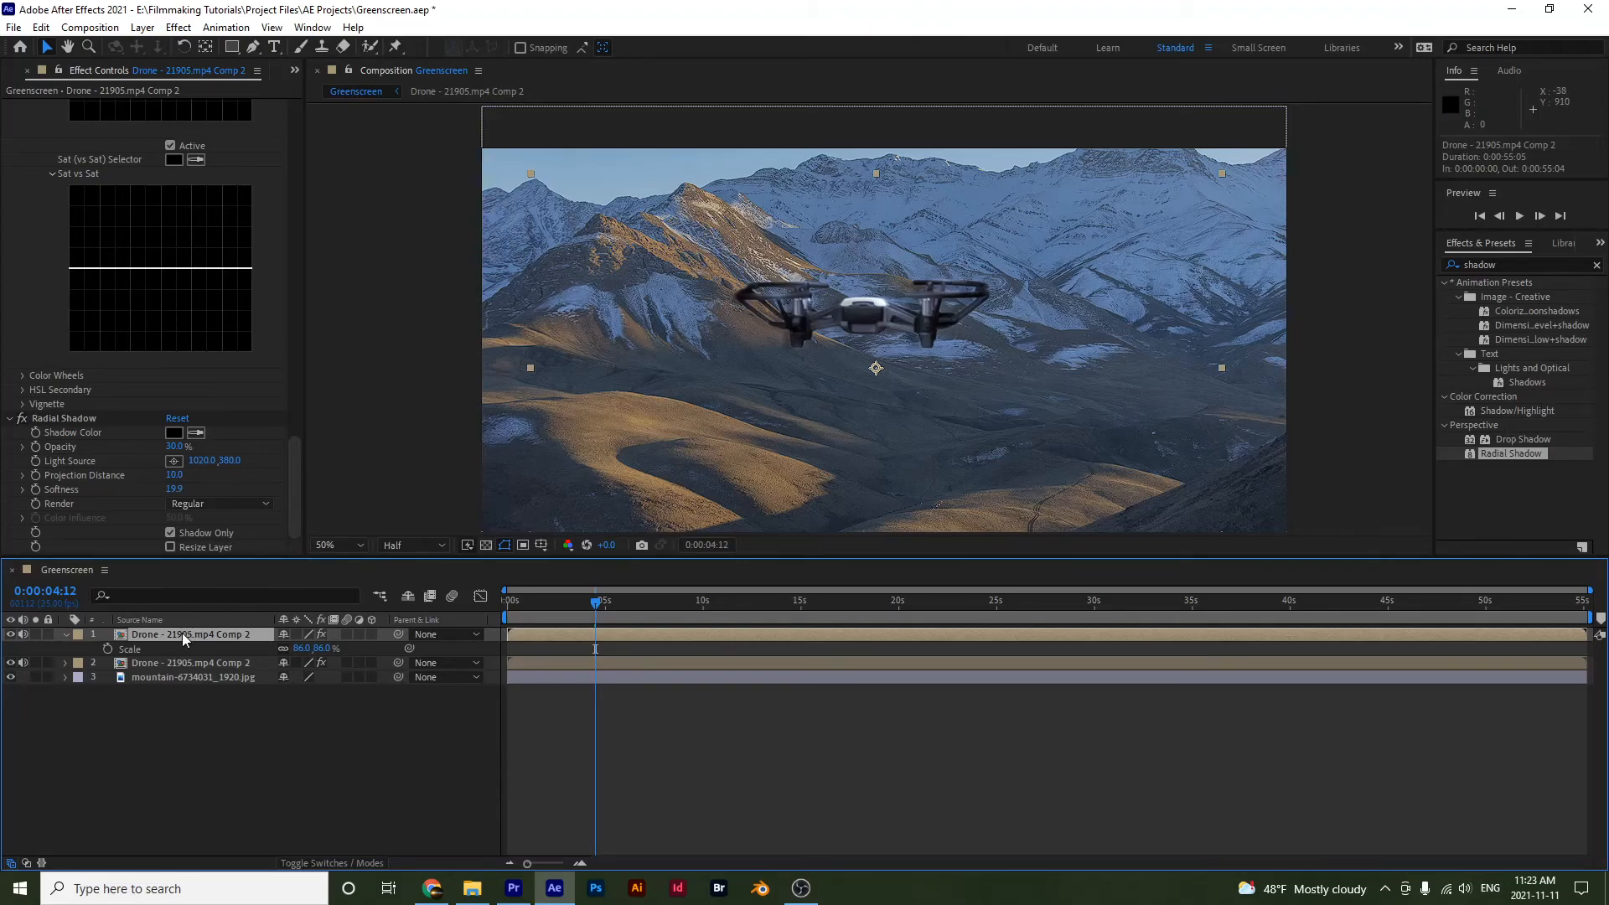
pyautogui.press('Delete')
pyautogui.scroll(-10, 73, 390)
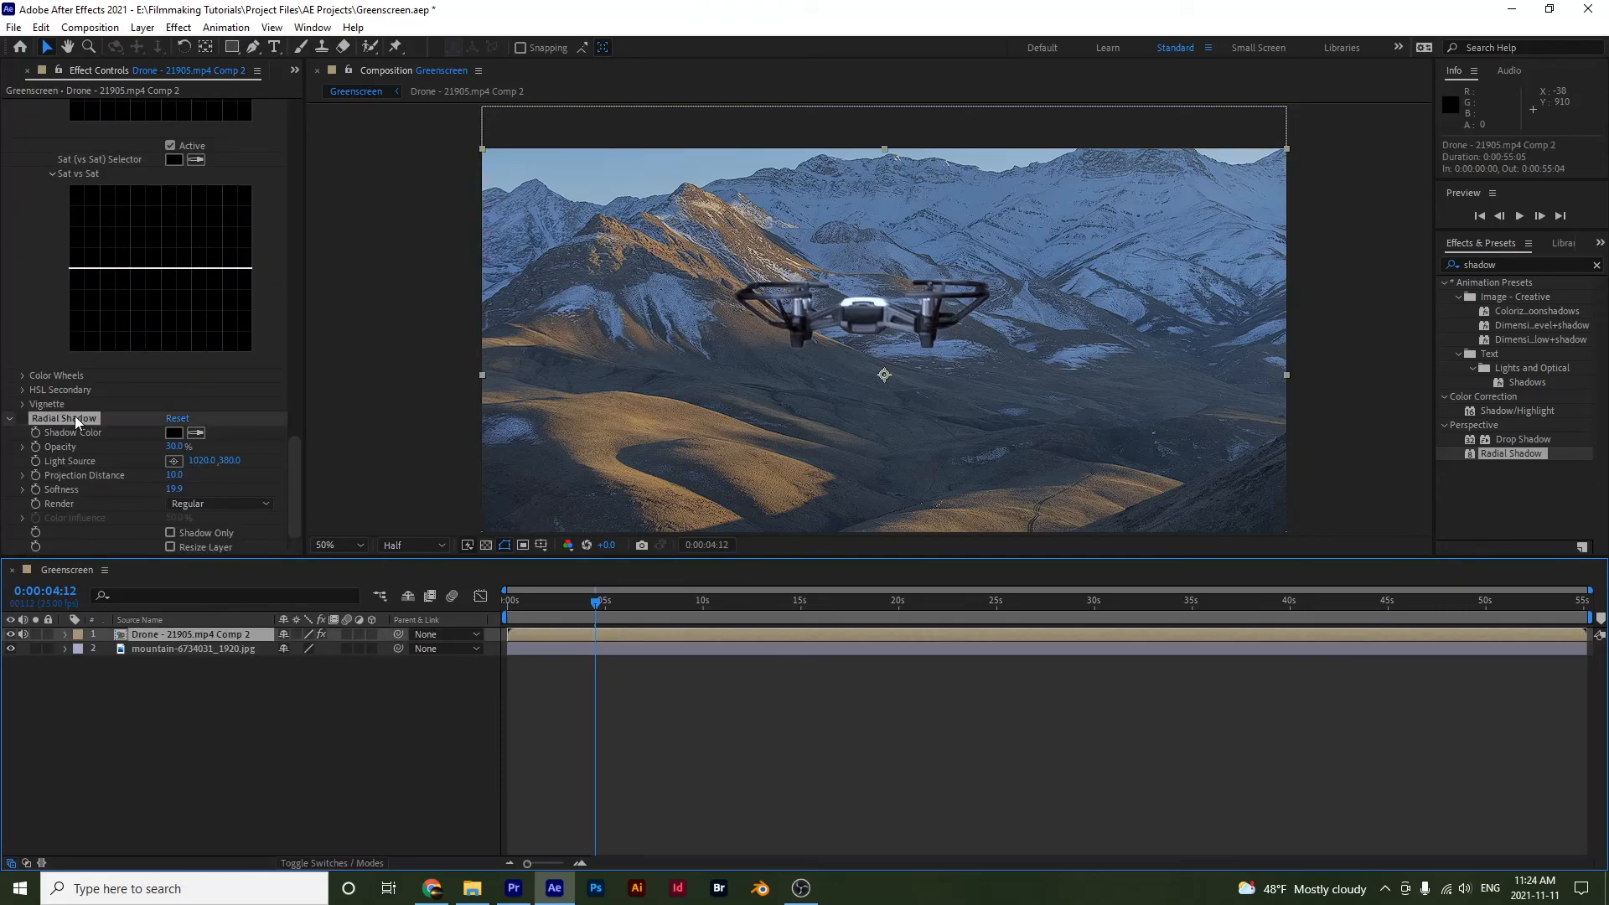
pyautogui.scroll(3, 74, 416)
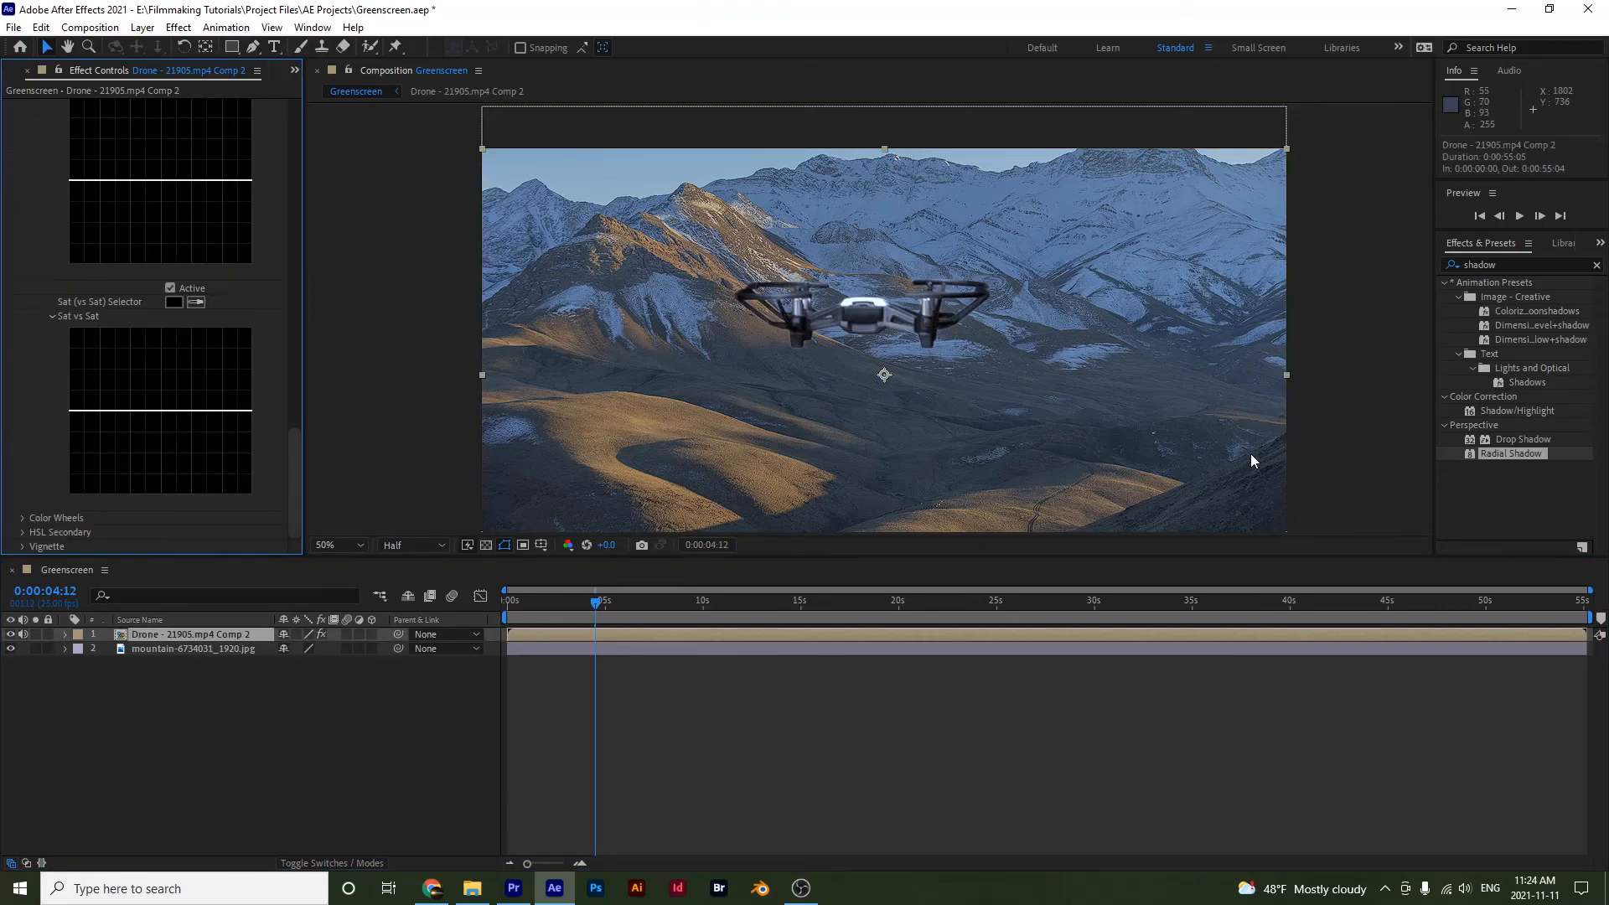
# Apply Drop Shadow to the drone layer with a direction of -80°, a distance of 16 and a softness of 58.
pyautogui.moveTo(1540, 441); pyautogui.dragTo(540, 642)
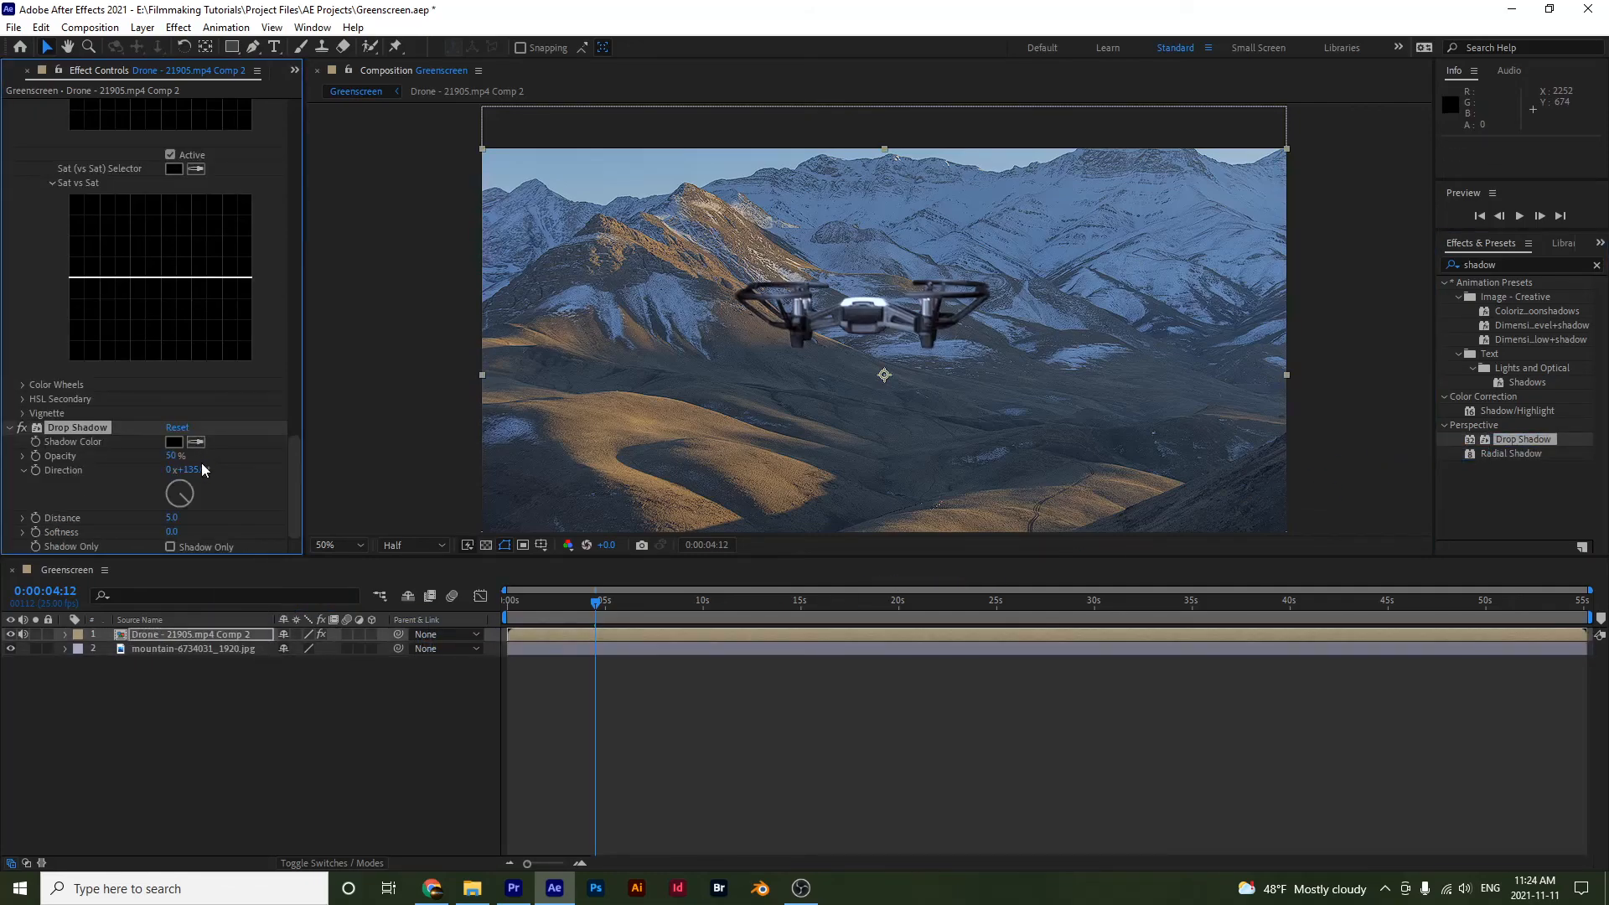
pyautogui.moveTo(172, 456)
pyautogui.mouseDown()
pyautogui.moveTo(148, 460)
pyautogui.moveTo(194, 453)
pyautogui.moveTo(172, 457)
pyautogui.mouseUp()
pyautogui.moveTo(171, 518); pyautogui.dragTo(217, 530)
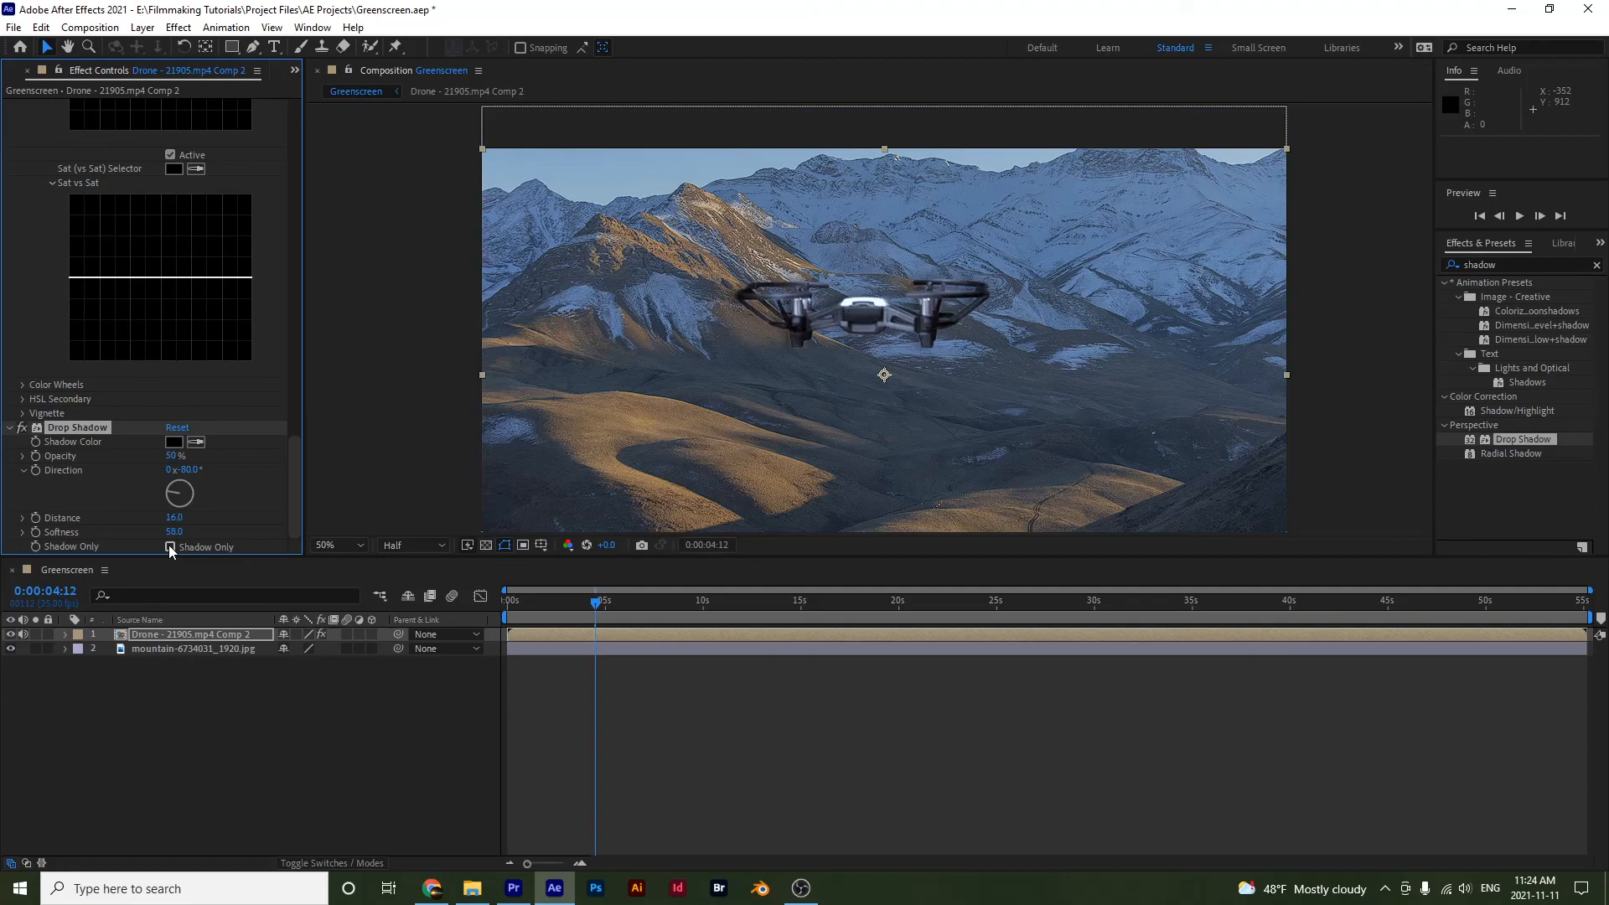
# Preview the whole composition from the start to check the drone with its drop shadow in motion.
pyautogui.press(',')
pyautogui.press(',')
pyautogui.press('space')
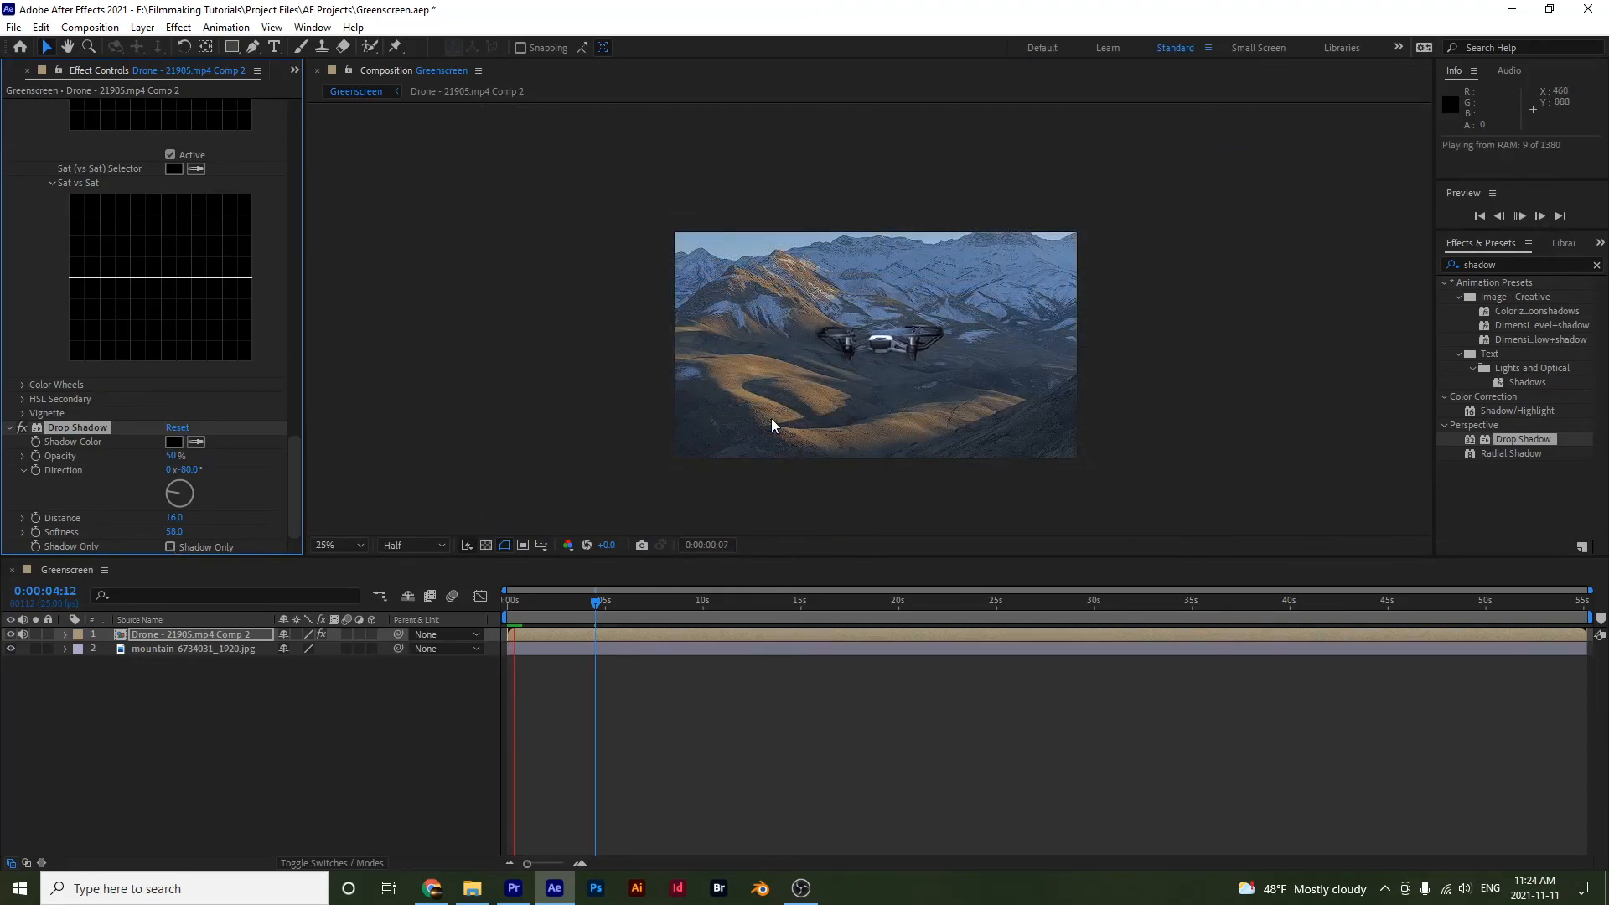